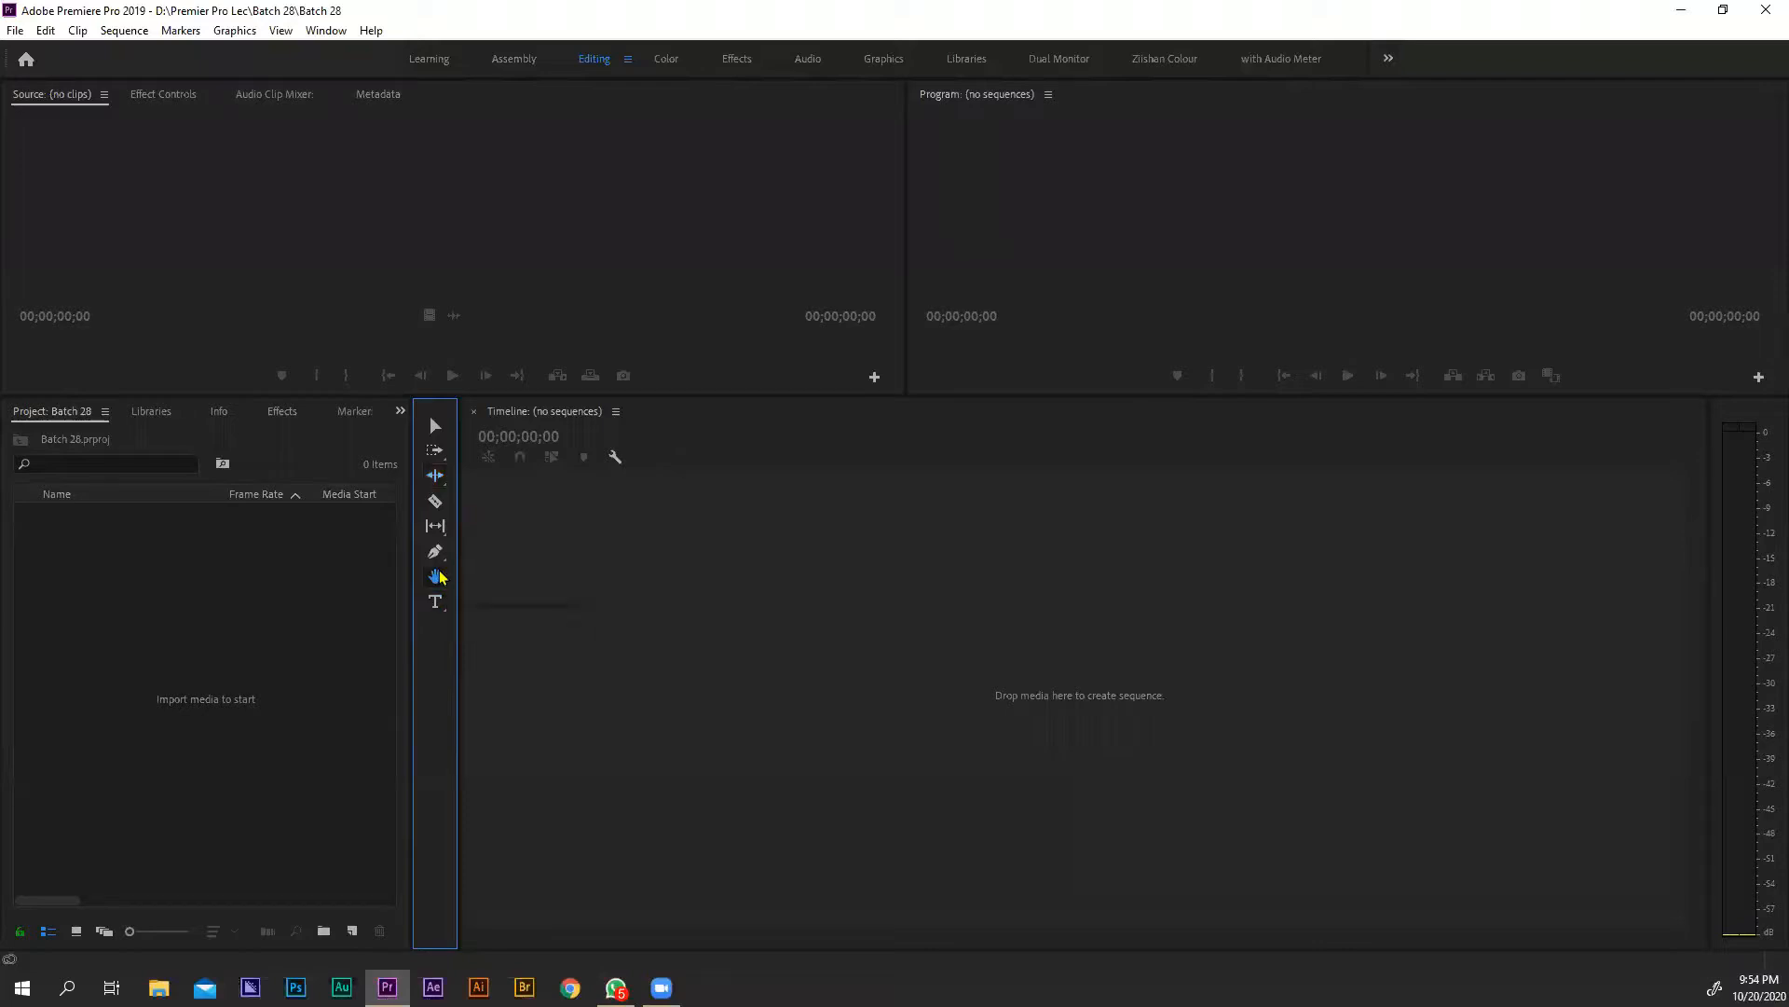
{"action": "left_click", "coordinate": [437, 553]}
{"action": "left_click", "coordinate": [439, 557]}
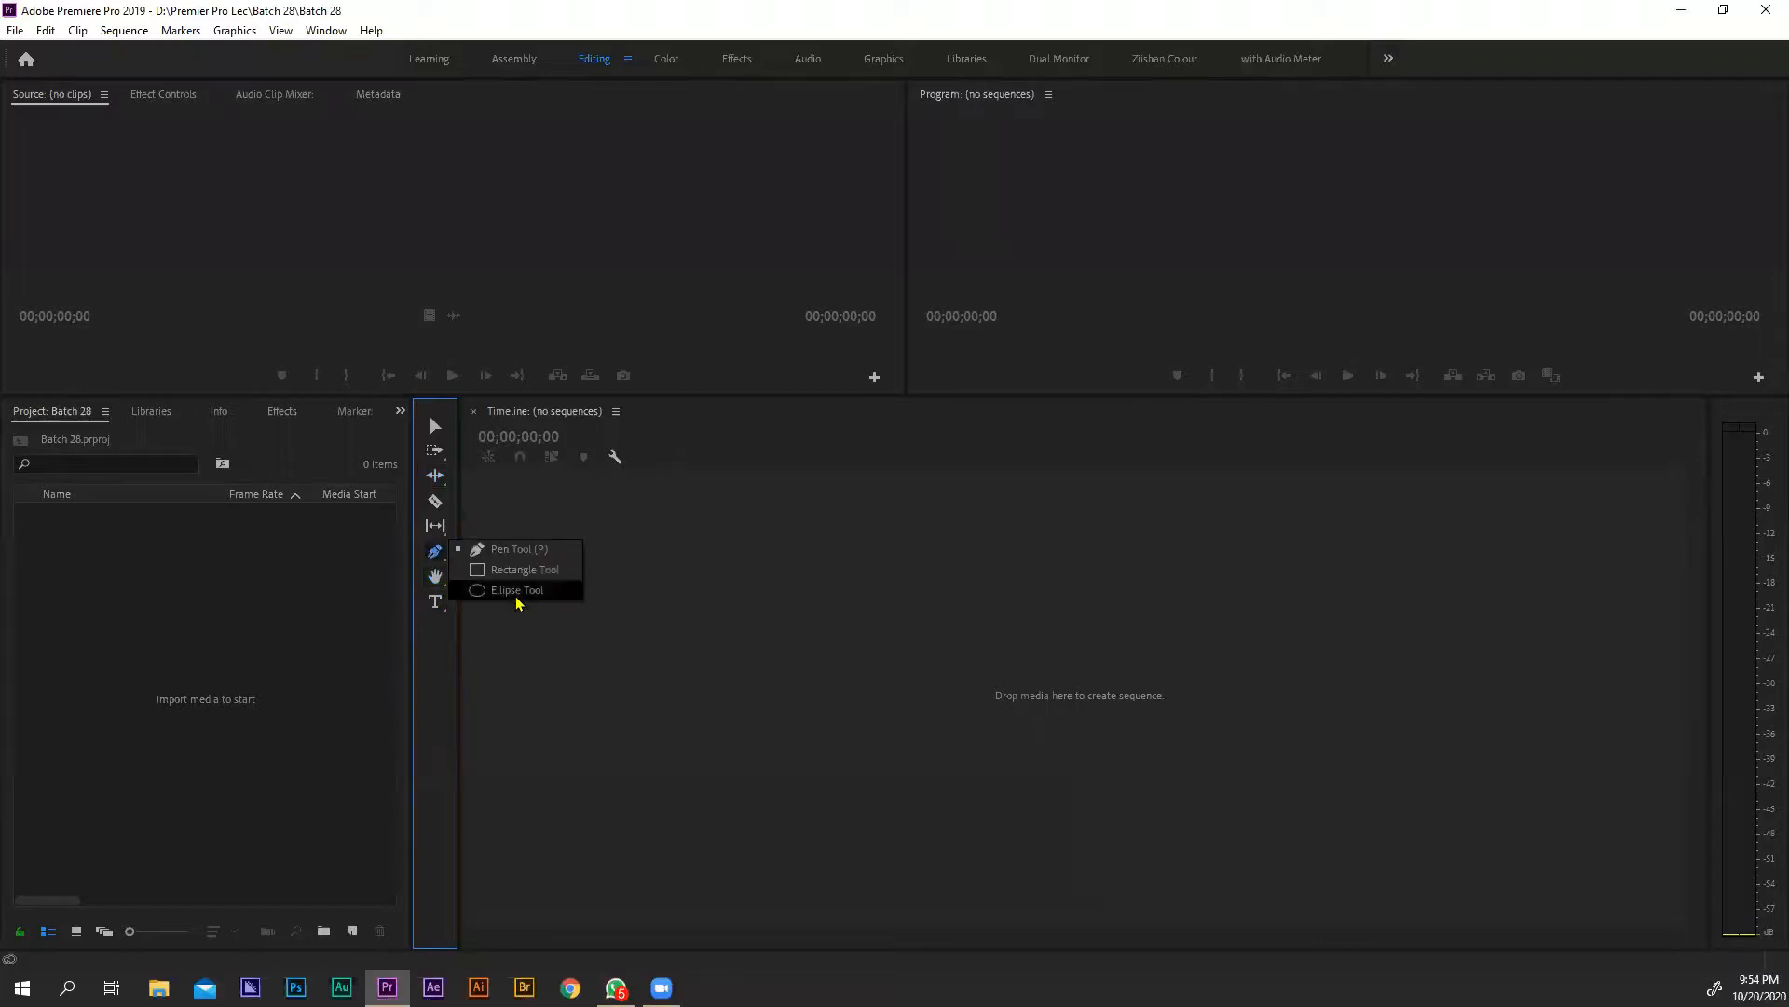
{"action": "left_click", "coordinate": [435, 527]}
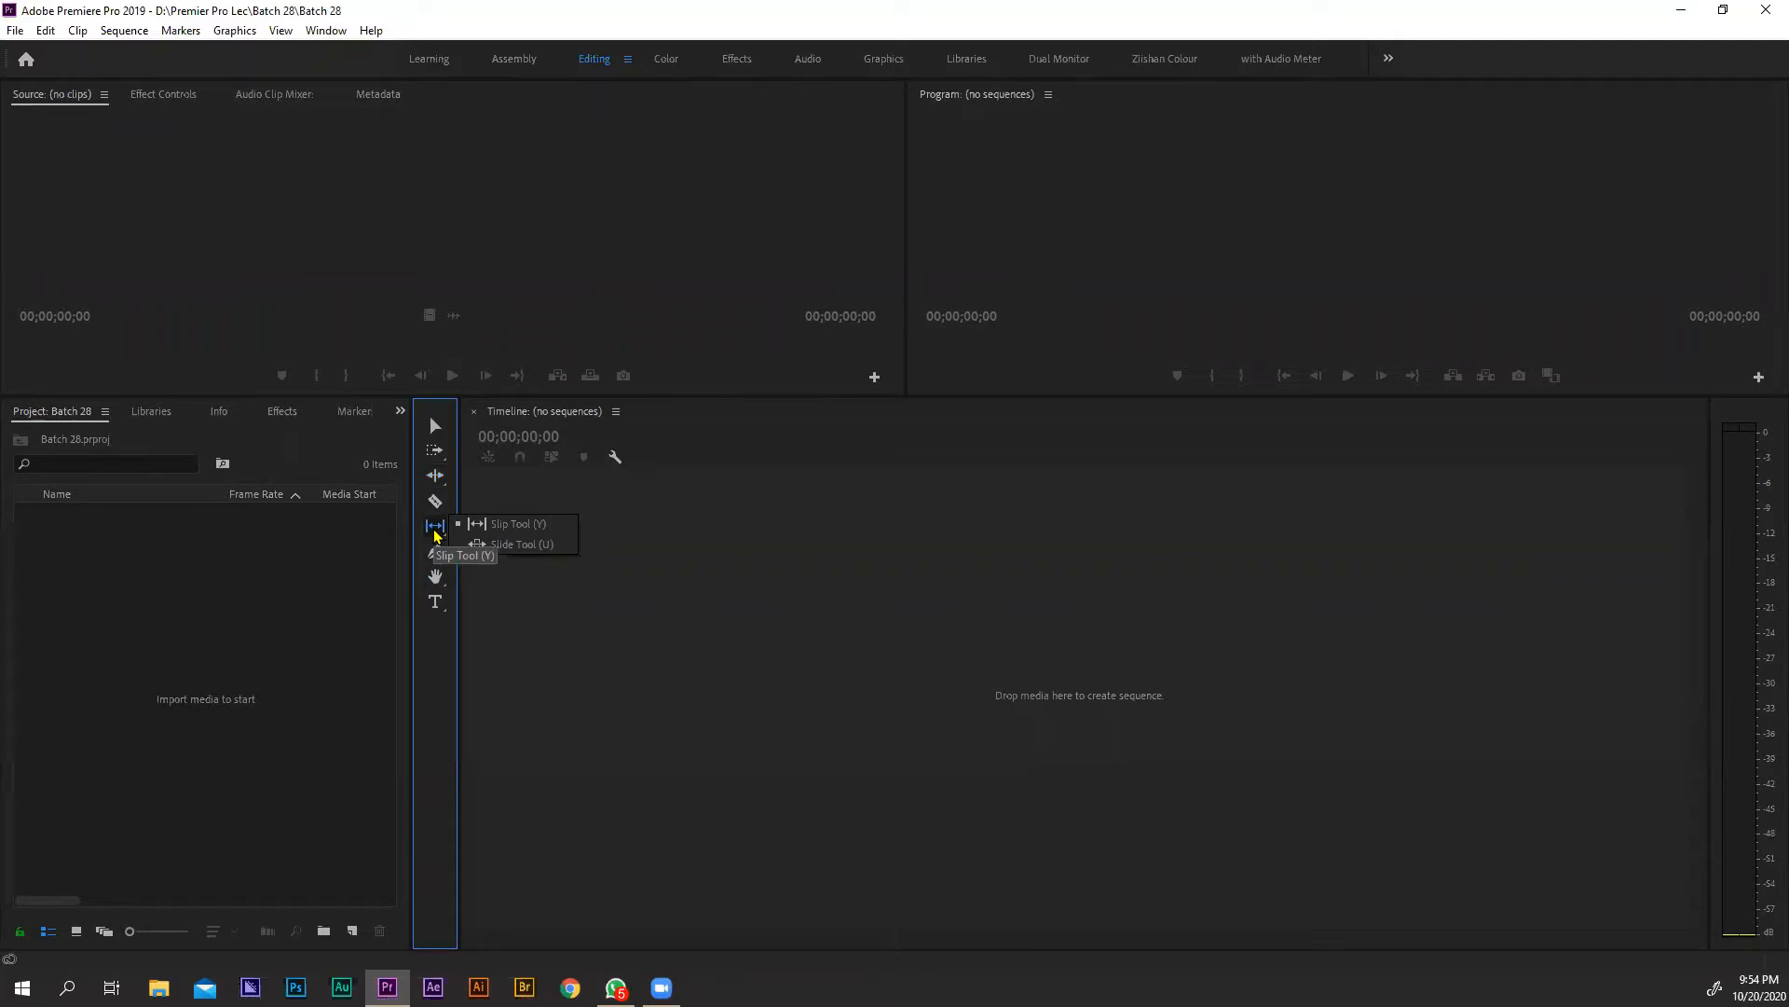
{"action": "left_click", "coordinate": [429, 529]}
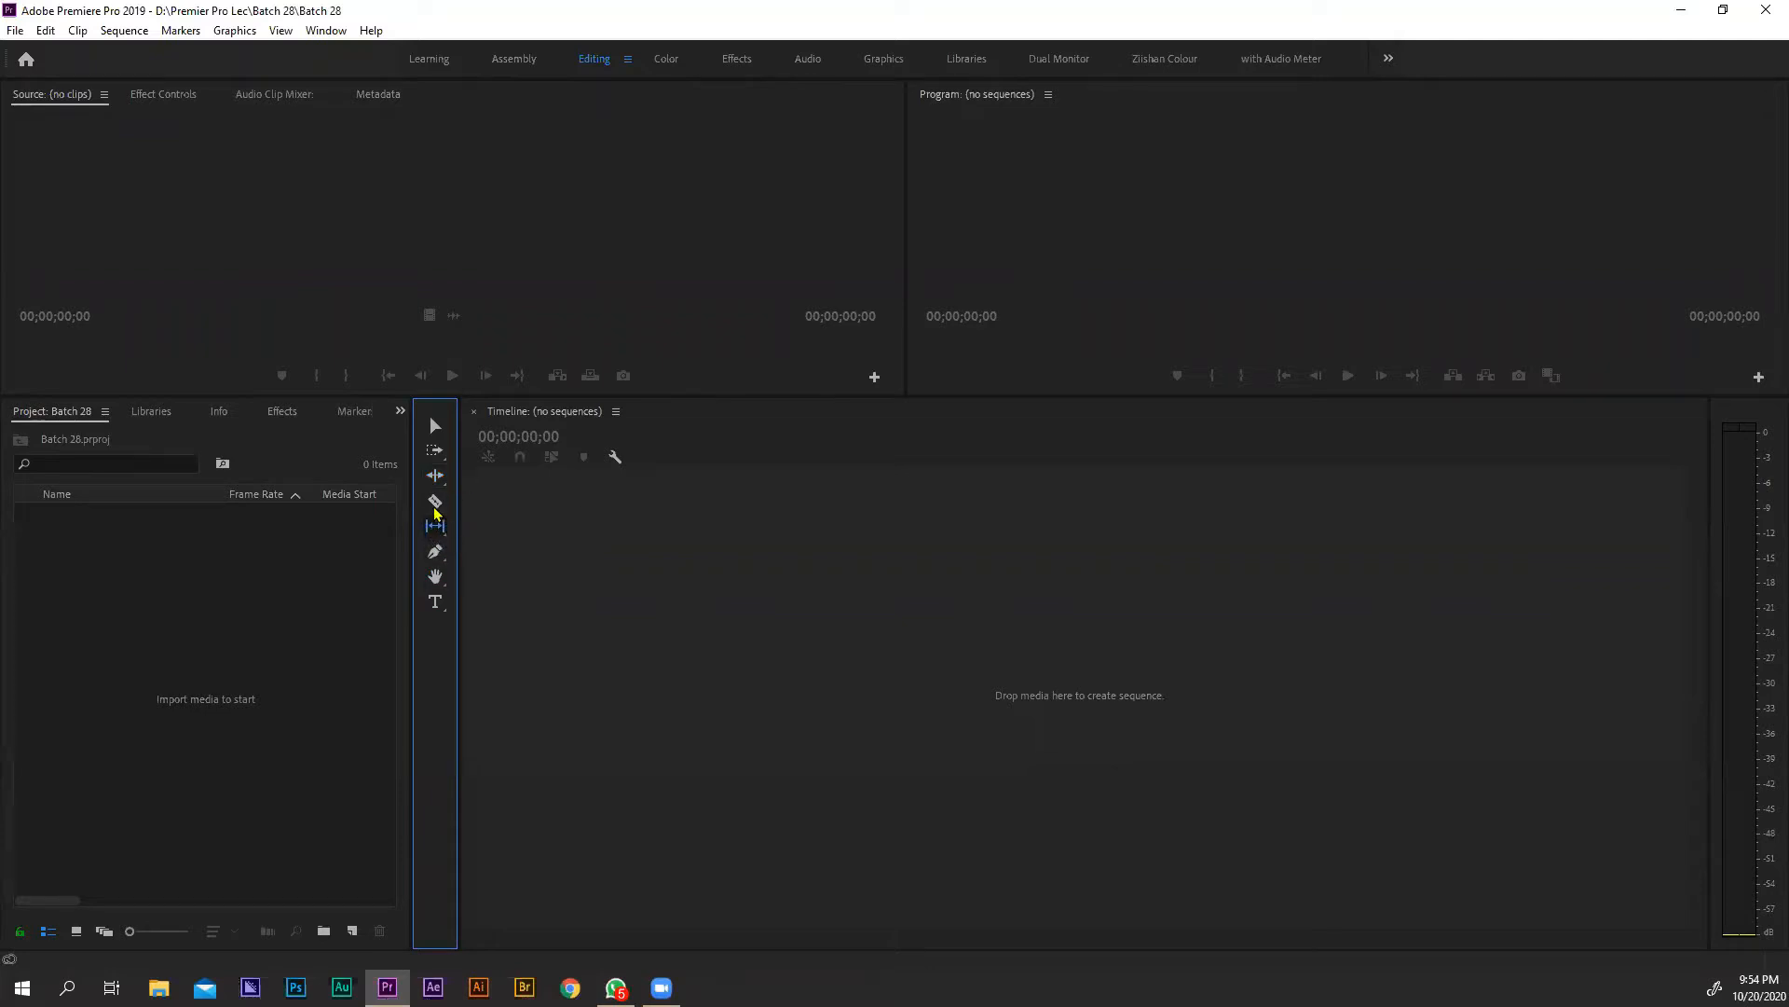
{"action": "left_click", "coordinate": [435, 426]}
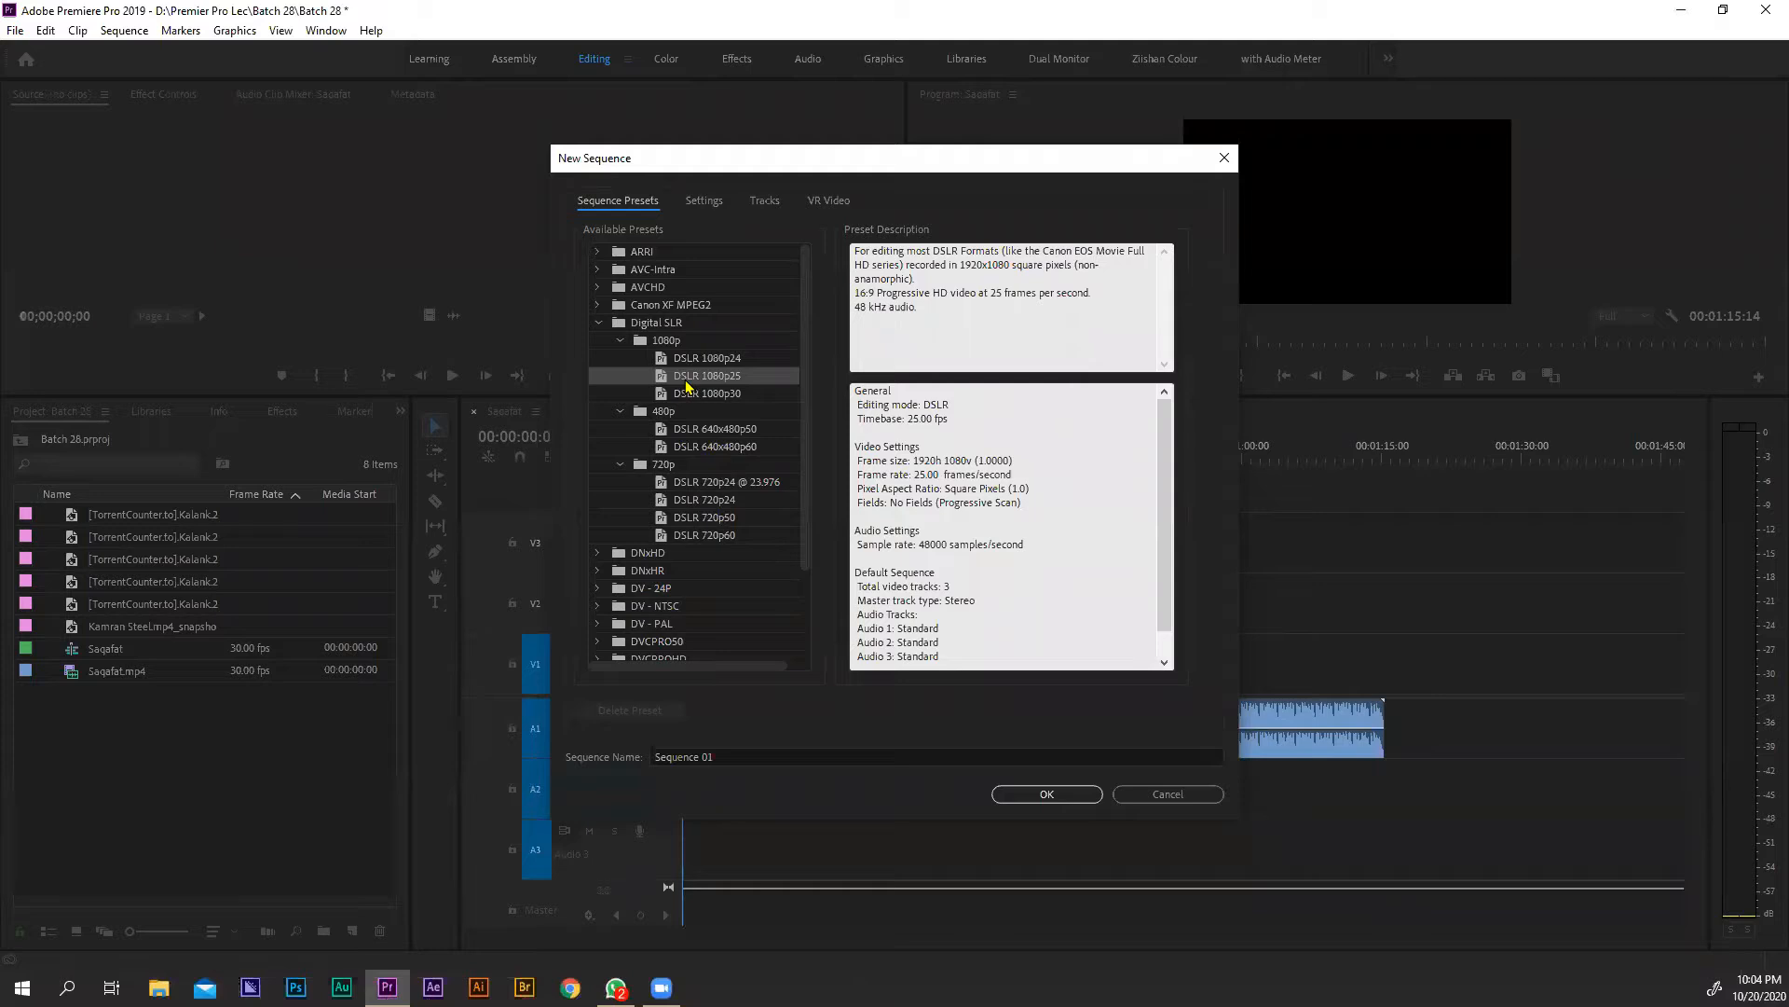
Step: Create a new sequence named Effect Control using the DSLR 1080p25 preset
{"action": "left_click", "coordinate": [697, 751]}
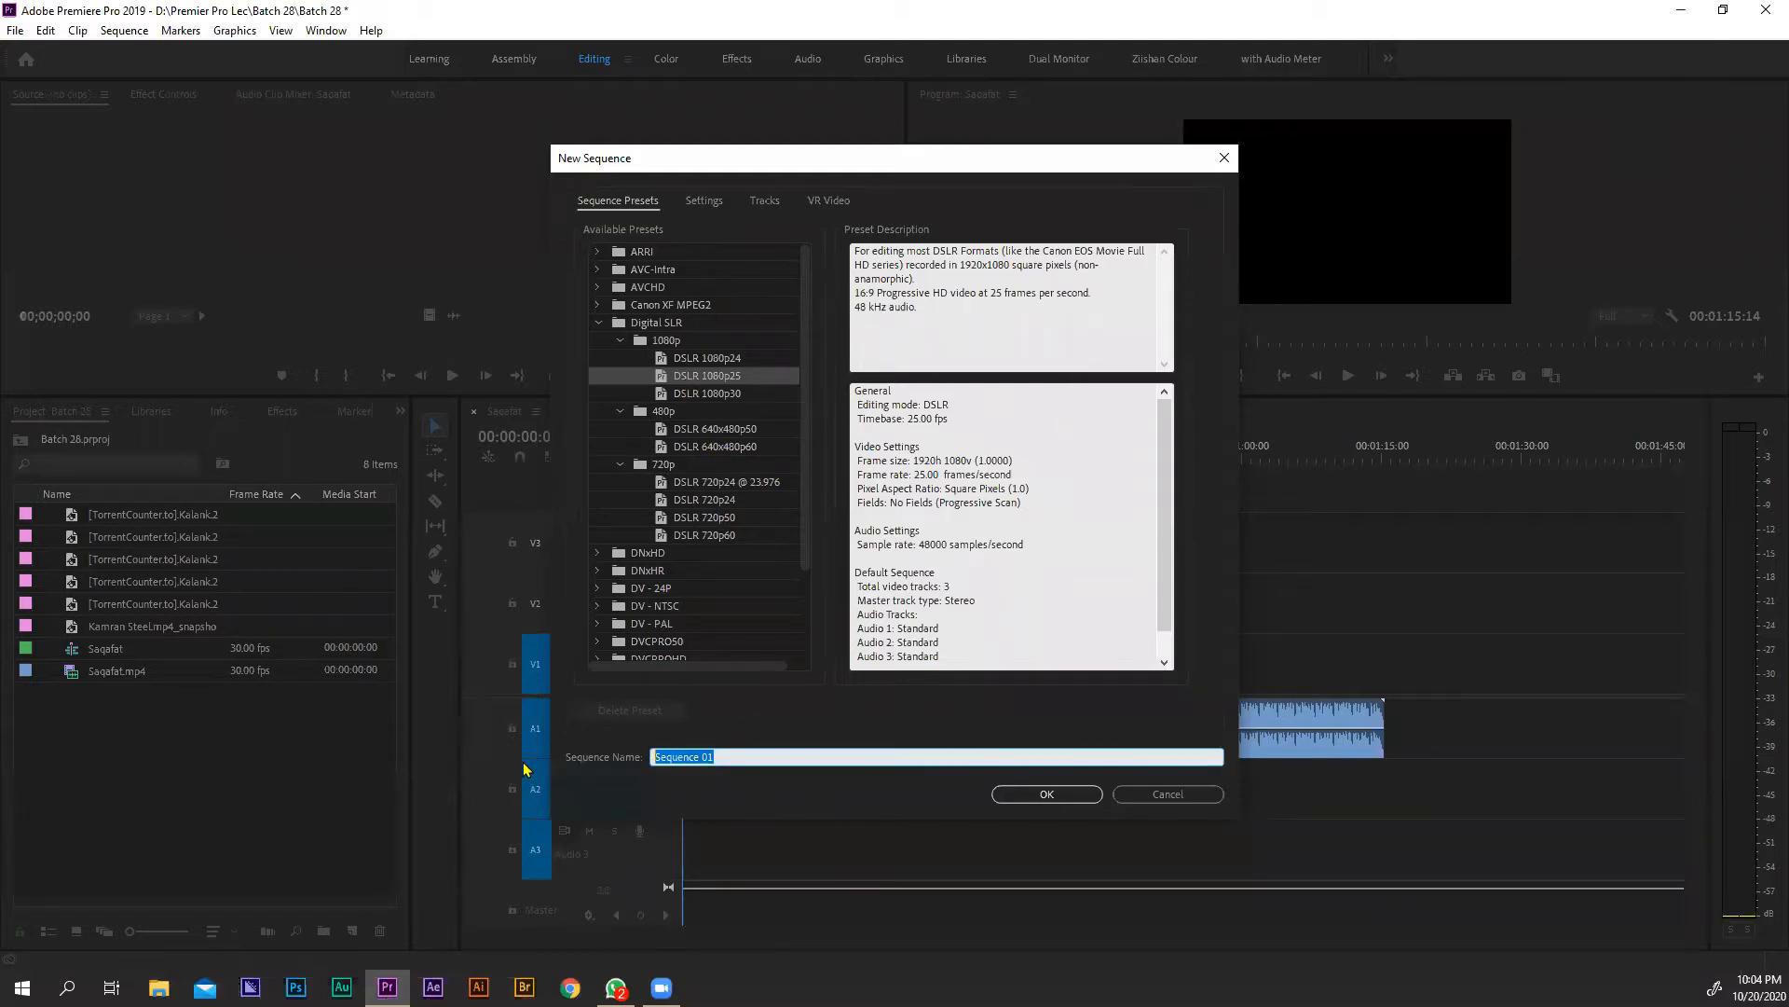
{"action": "type", "text": "Effecs"}
{"action": "key", "text": "BackSpace"}
{"action": "type", "text": "t Control"}
{"action": "key", "text": "Return"}
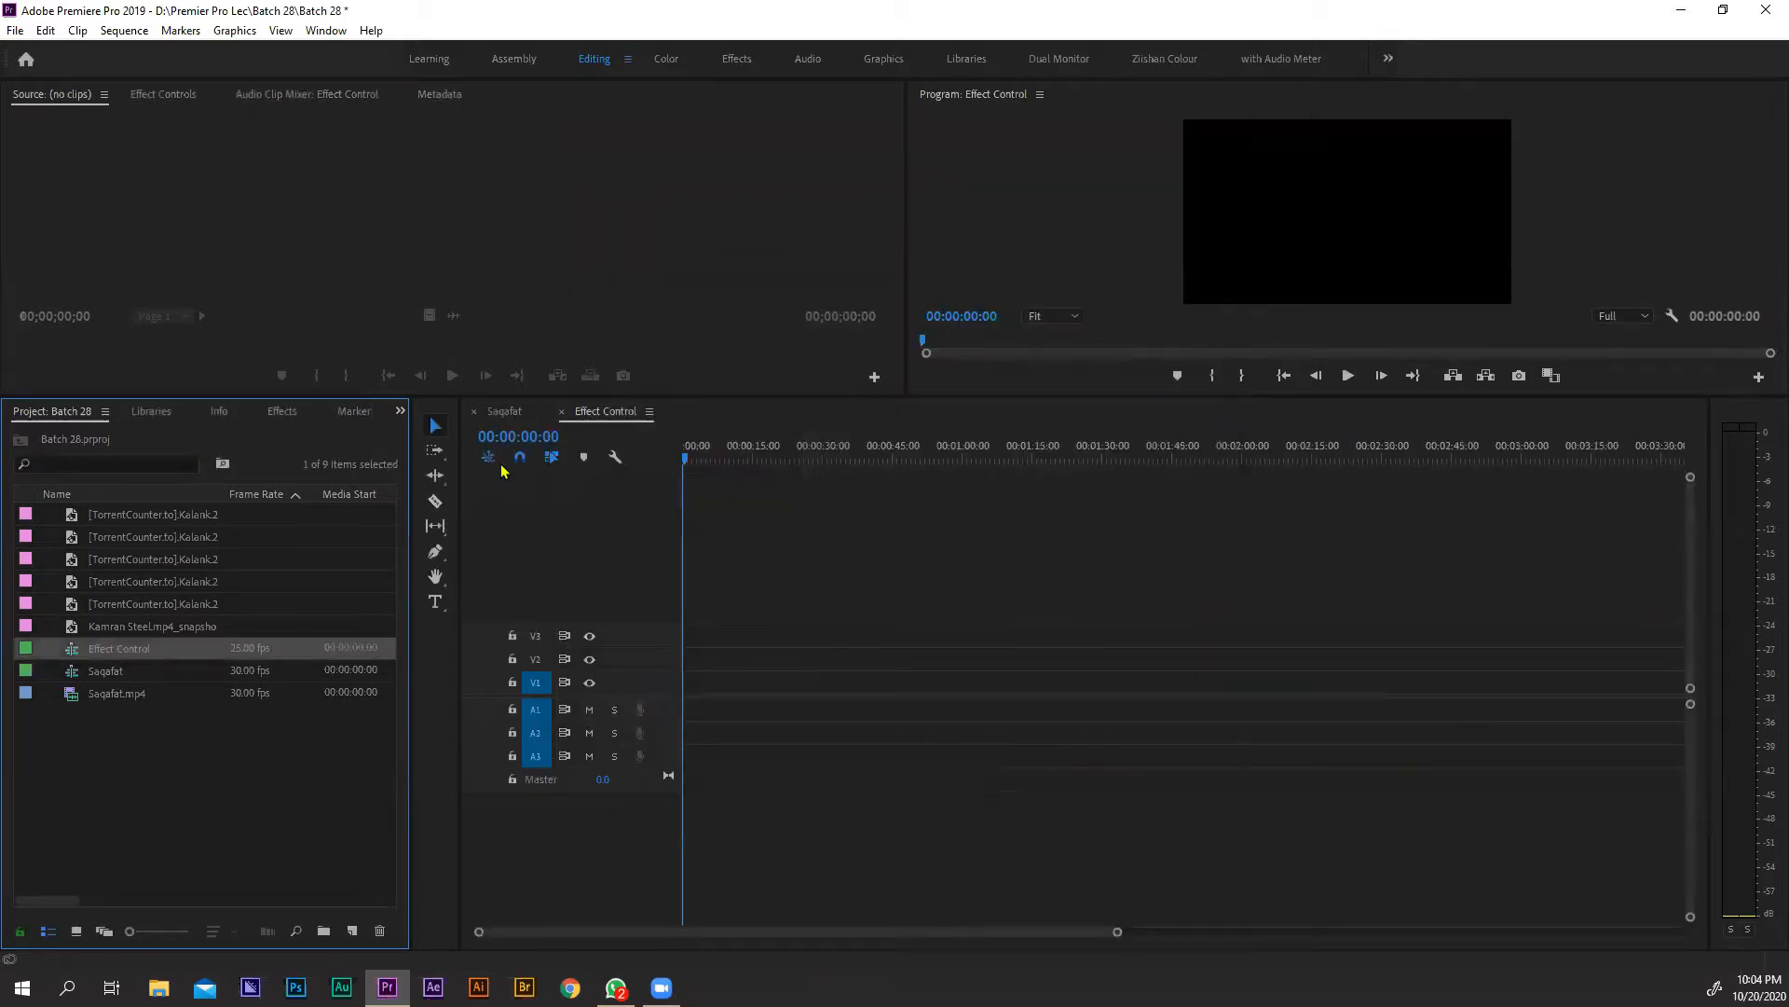
Step: Move the audio clip from the Saqafat sequence to the start of Audio 1 in the Effect Control sequence, expanding the tracks there
{"action": "left_click", "coordinate": [505, 411]}
{"action": "left_click_drag", "start_coordinate": [1407, 609], "coordinate": [1014, 843]}
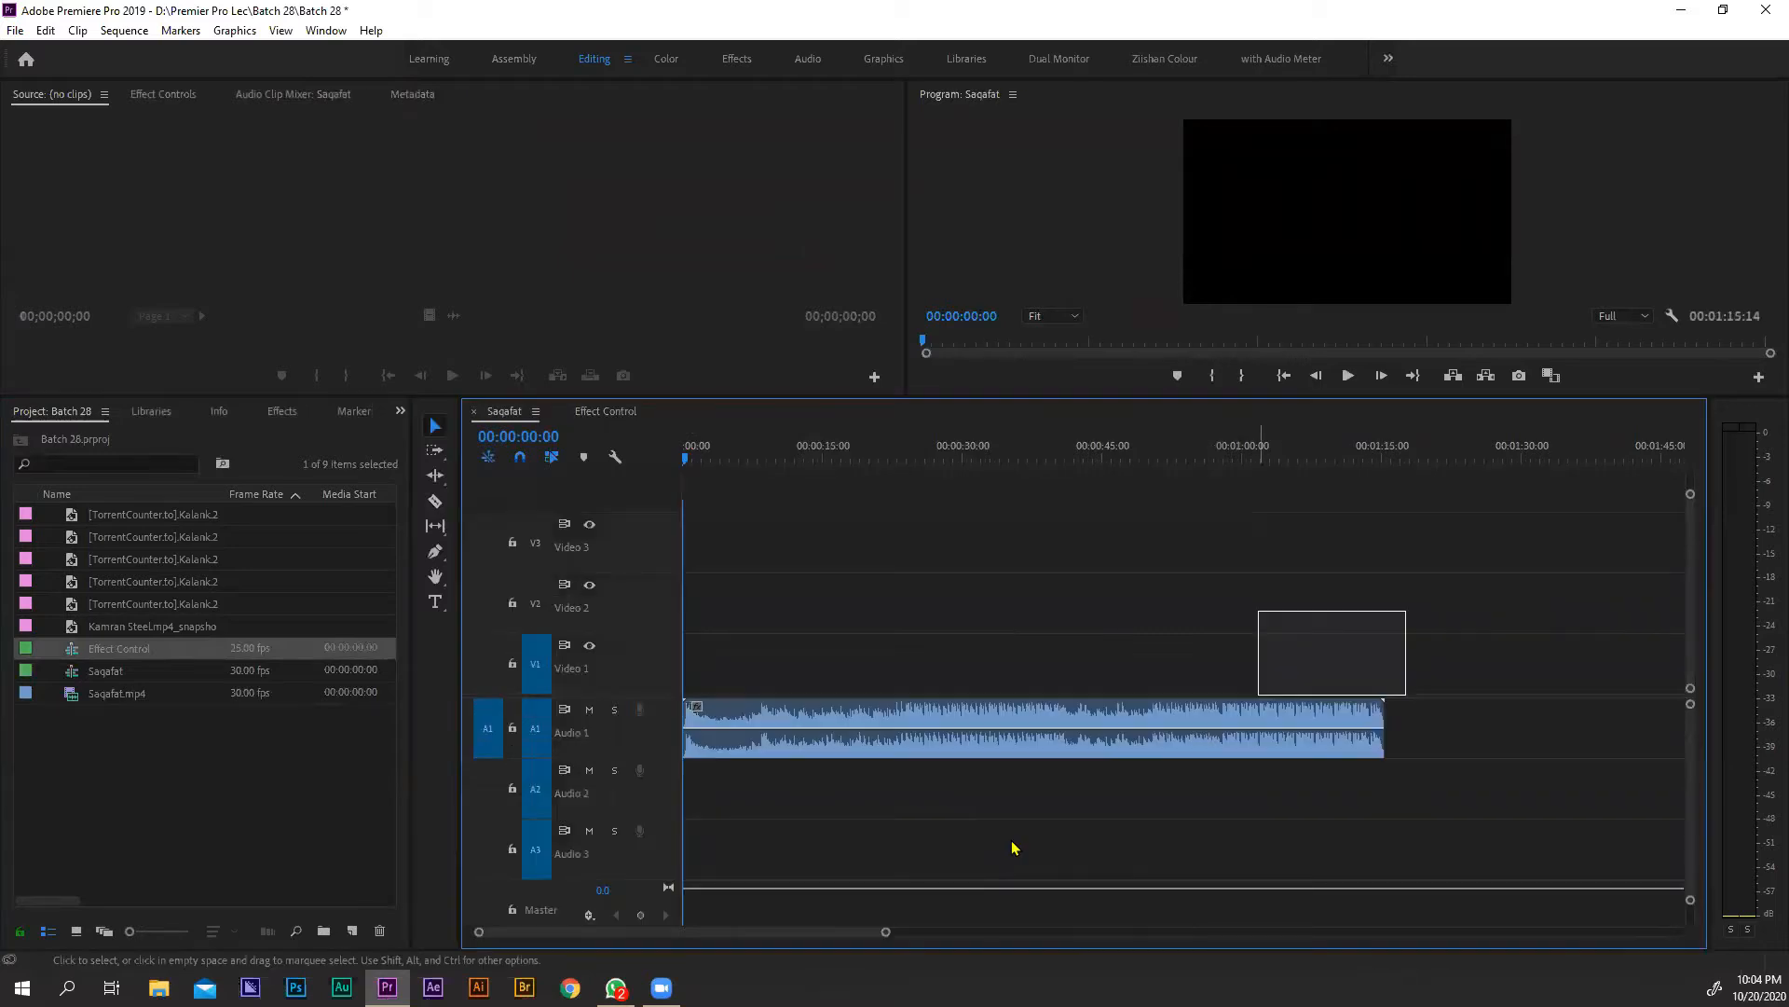
{"action": "key", "text": "Delete"}
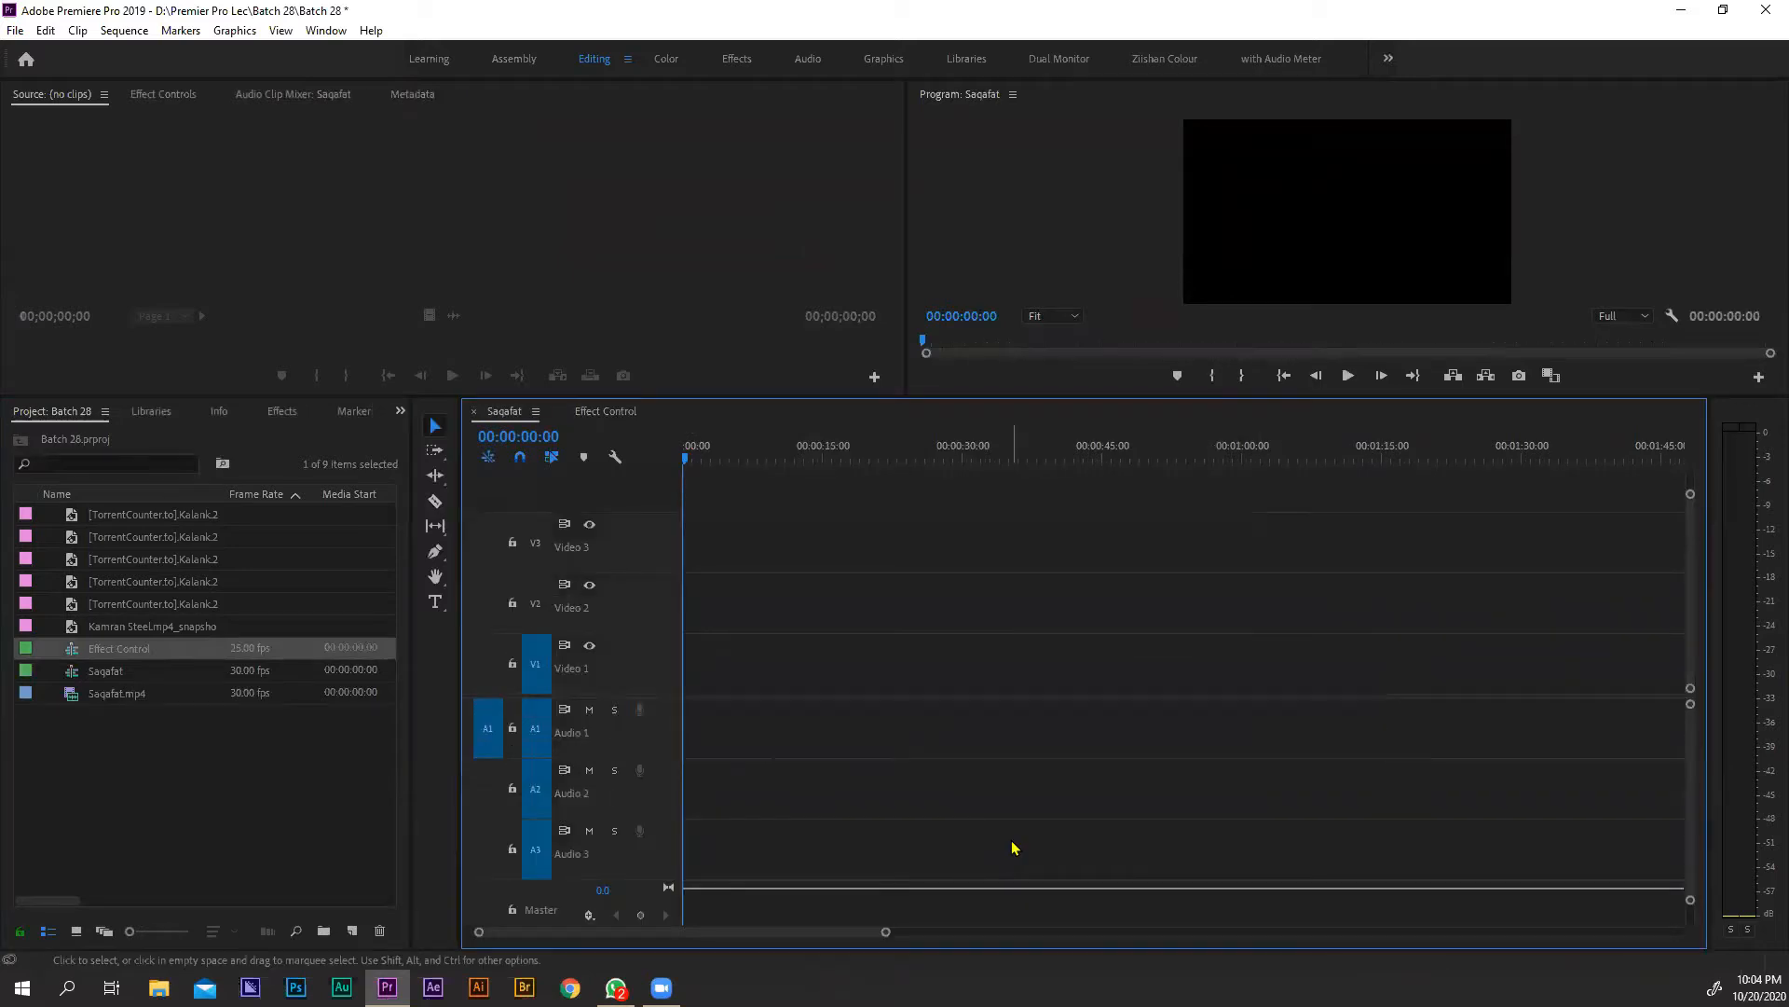
{"action": "left_click", "coordinate": [617, 412]}
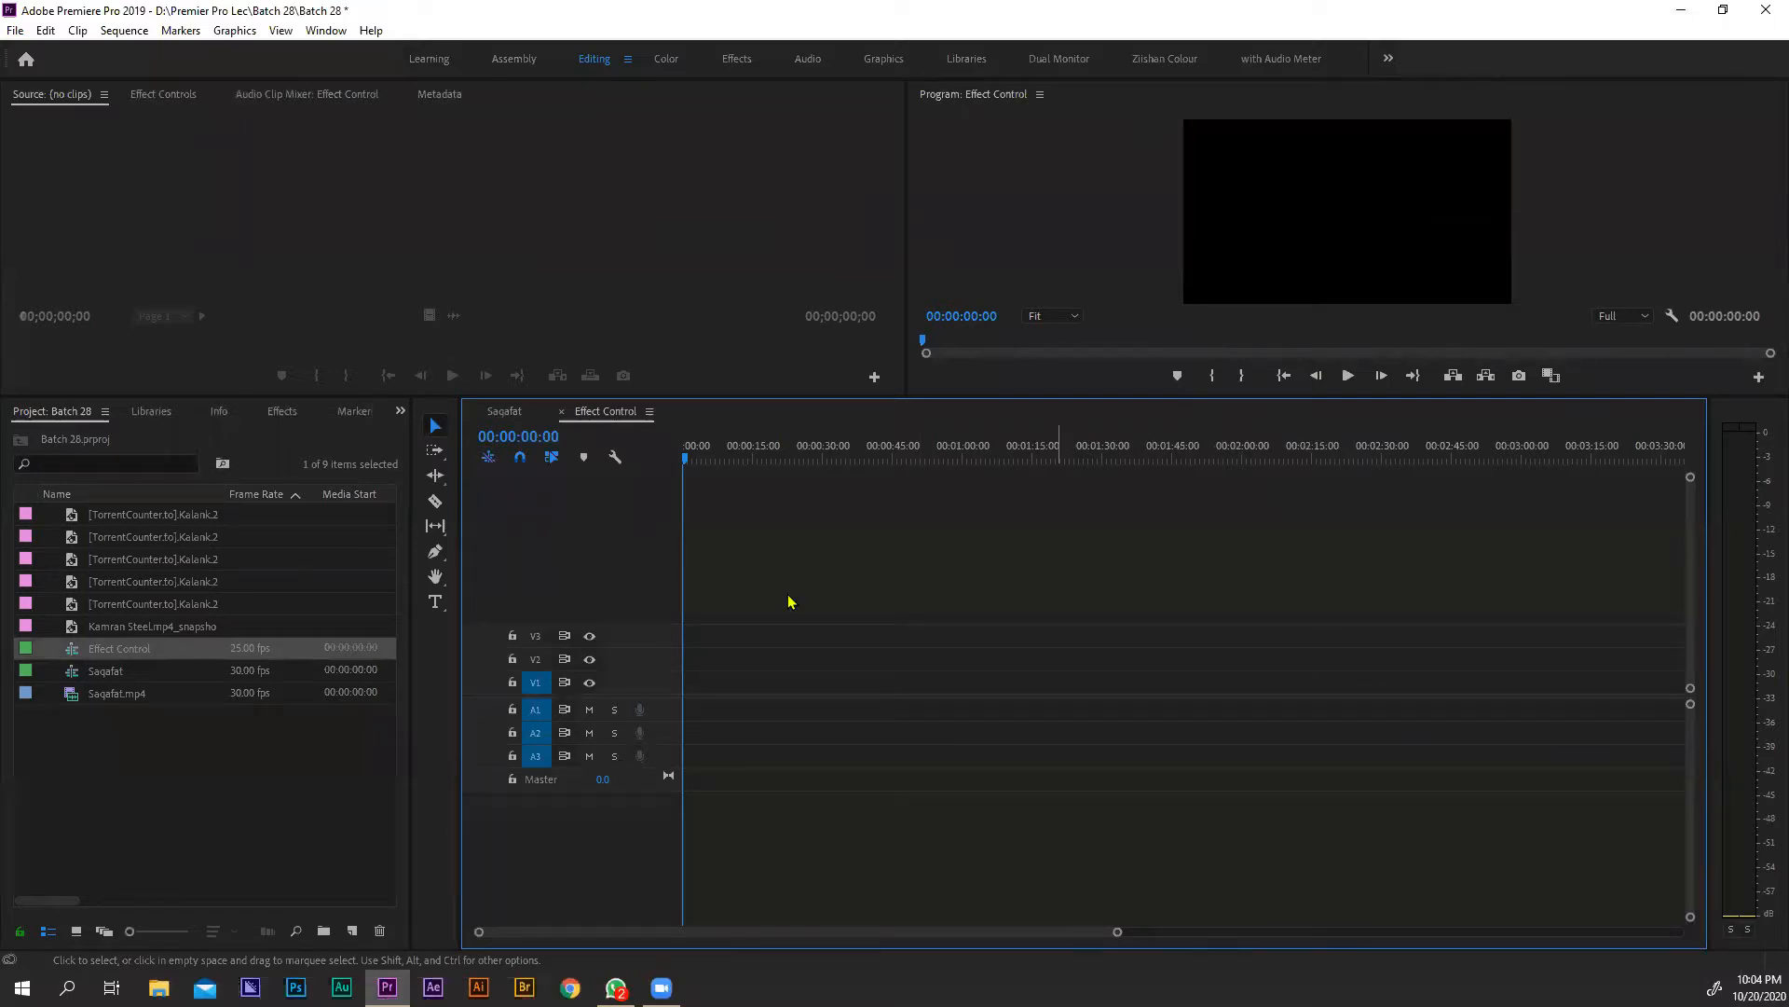
{"action": "key", "text": "shift+equal"}
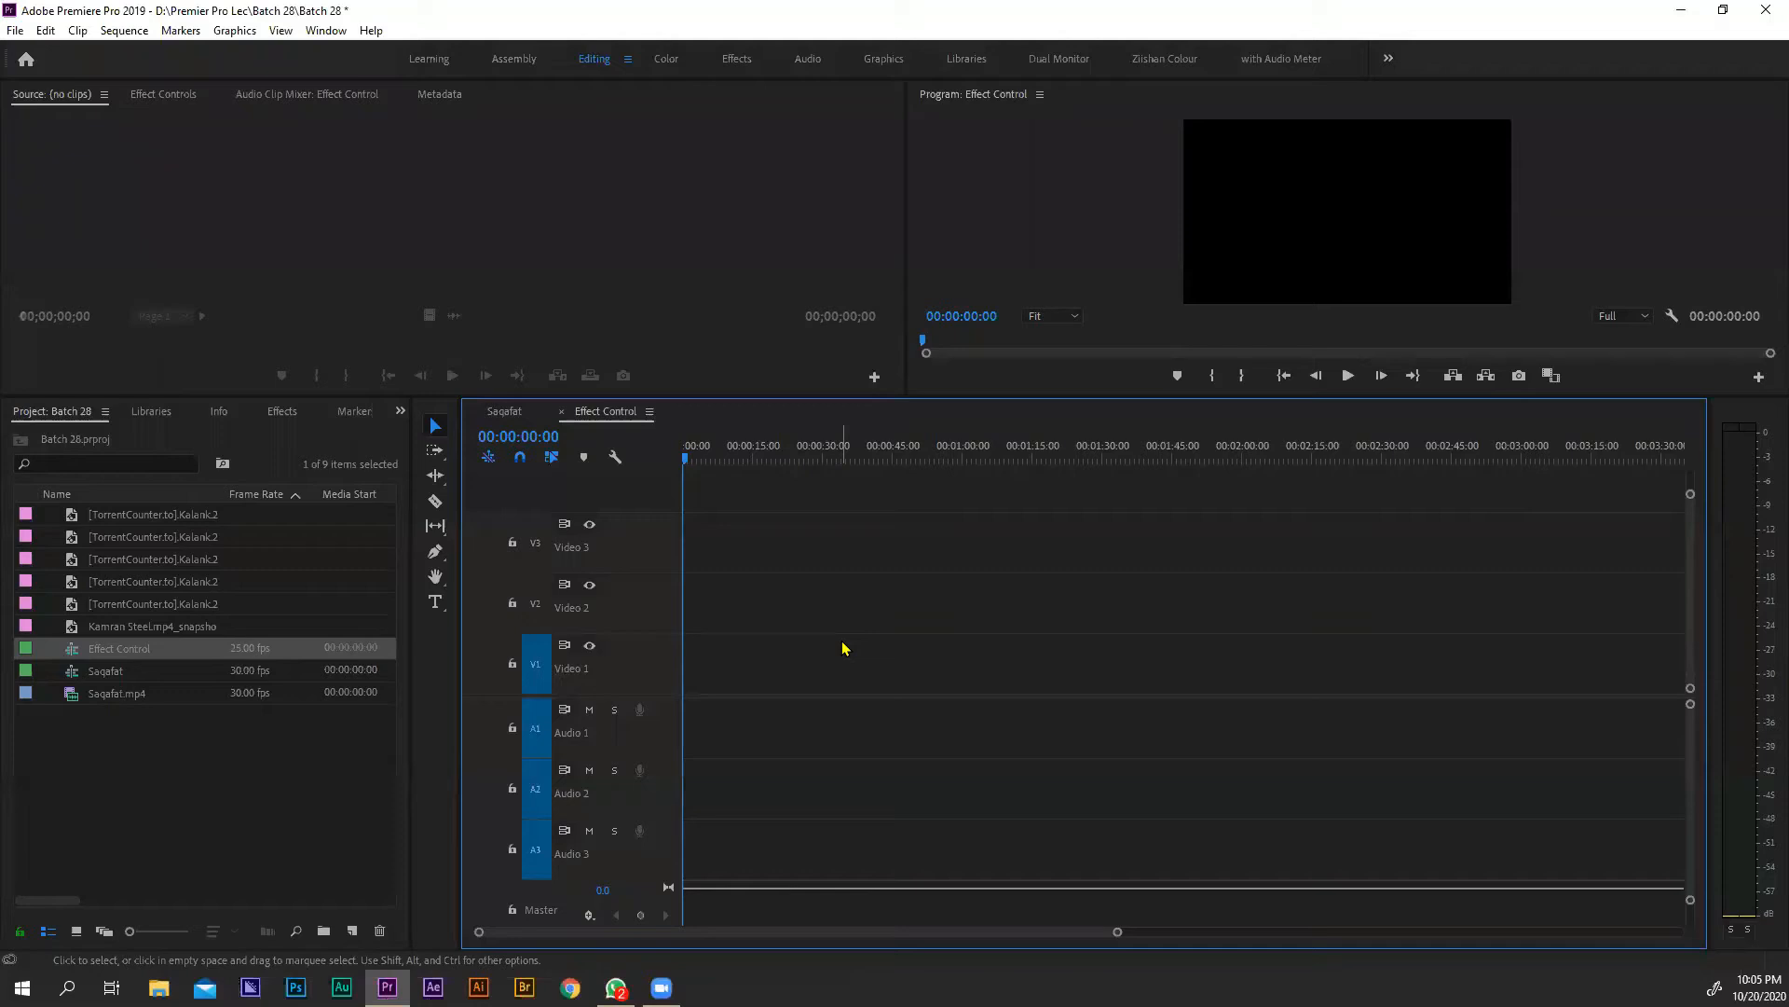
{"action": "key", "text": "ctrl+v"}
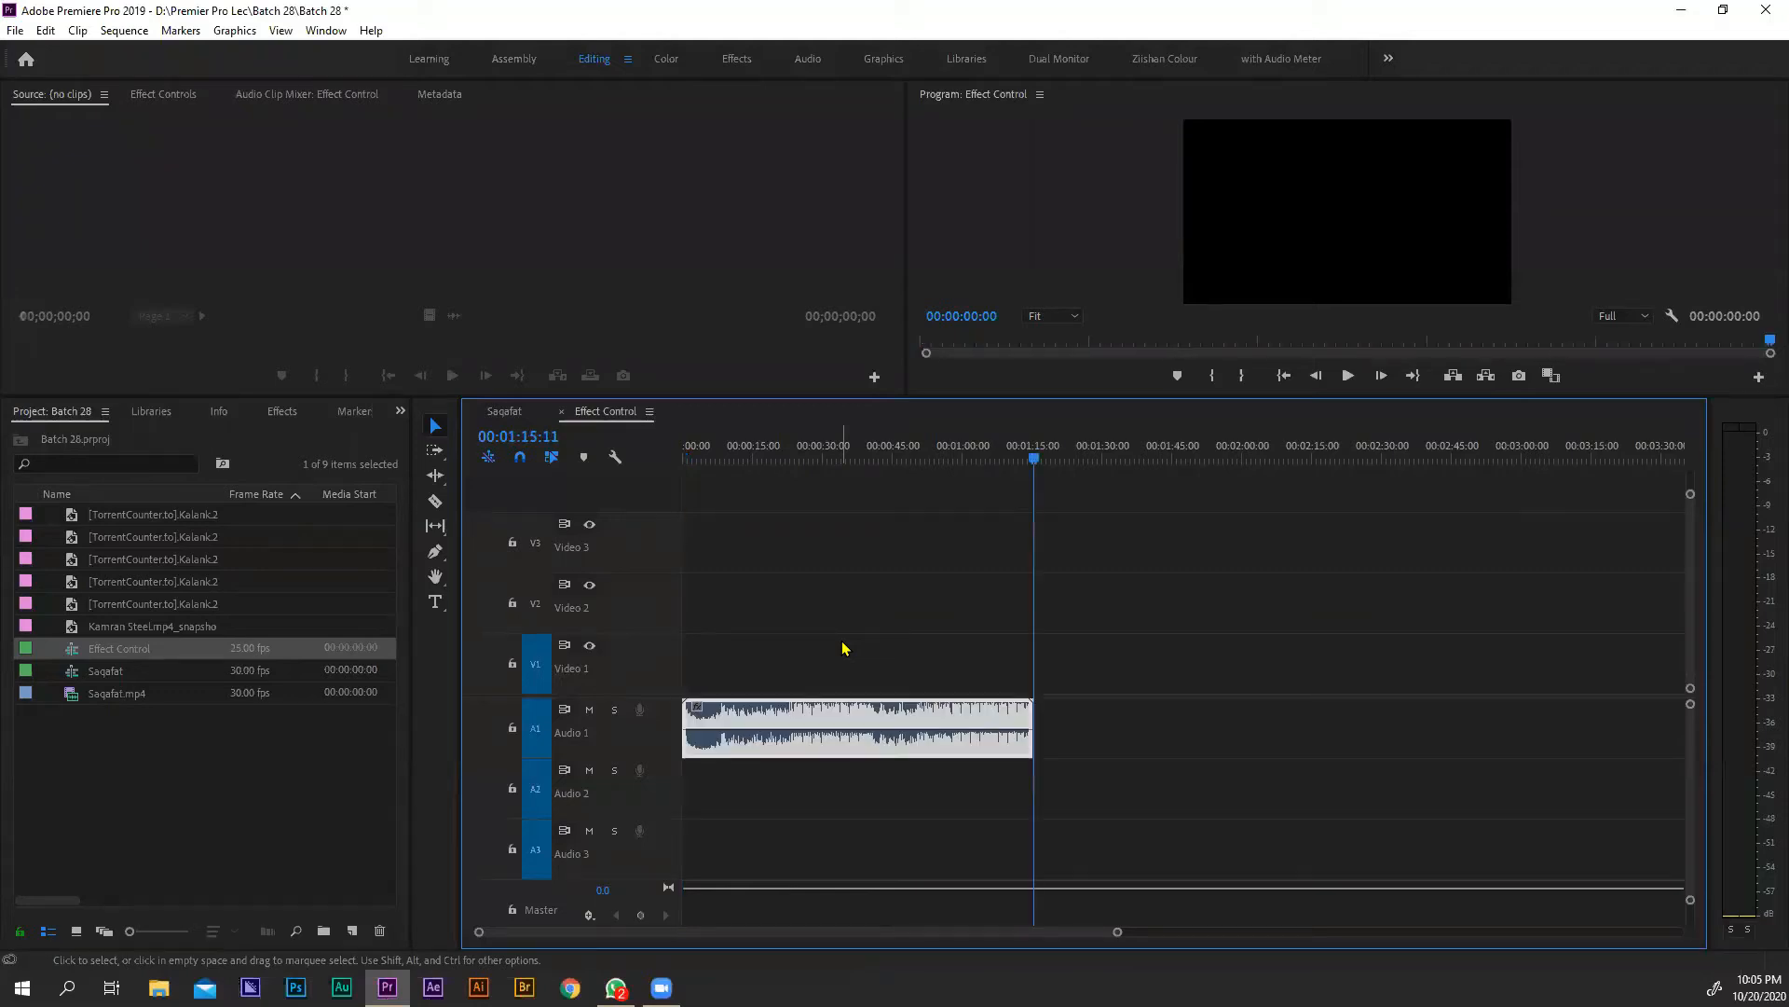
Step: Play the music from several points of the timeline to examine where it should start
{"action": "left_click", "coordinate": [794, 454]}
{"action": "key", "text": "equal"}
{"action": "key", "text": "equal"}
{"action": "key", "text": "equal"}
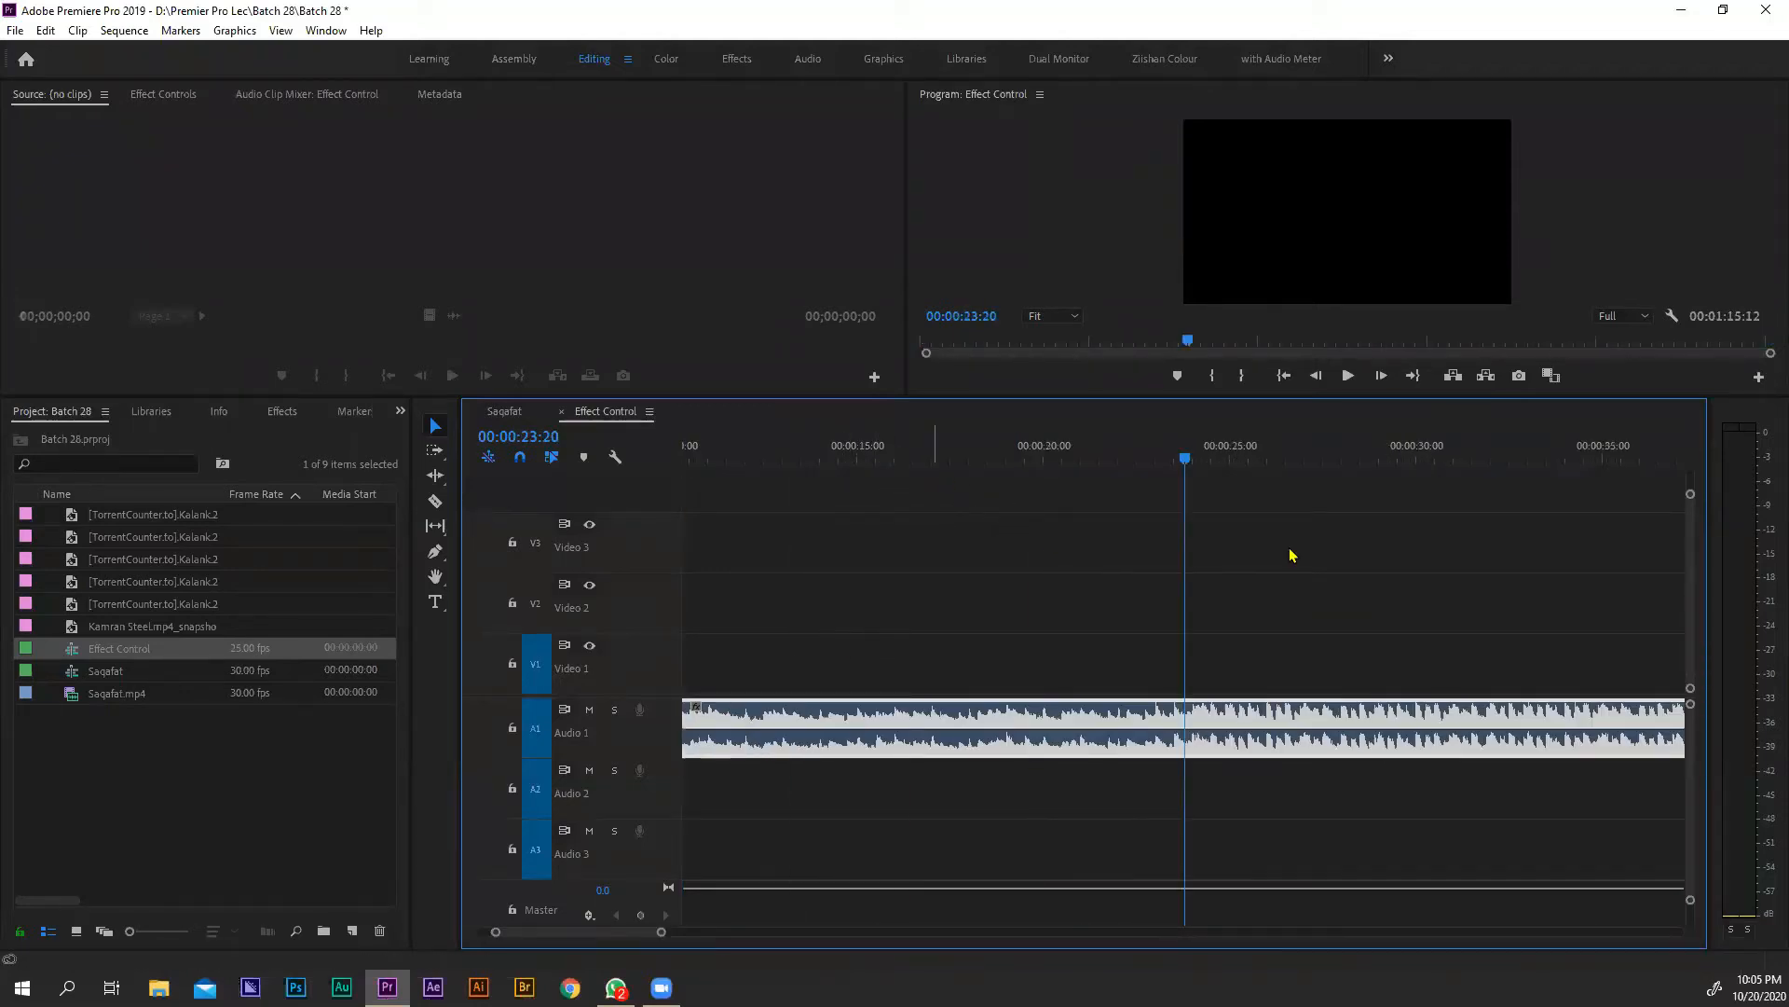
{"action": "key", "text": "space"}
{"action": "key", "text": "space"}
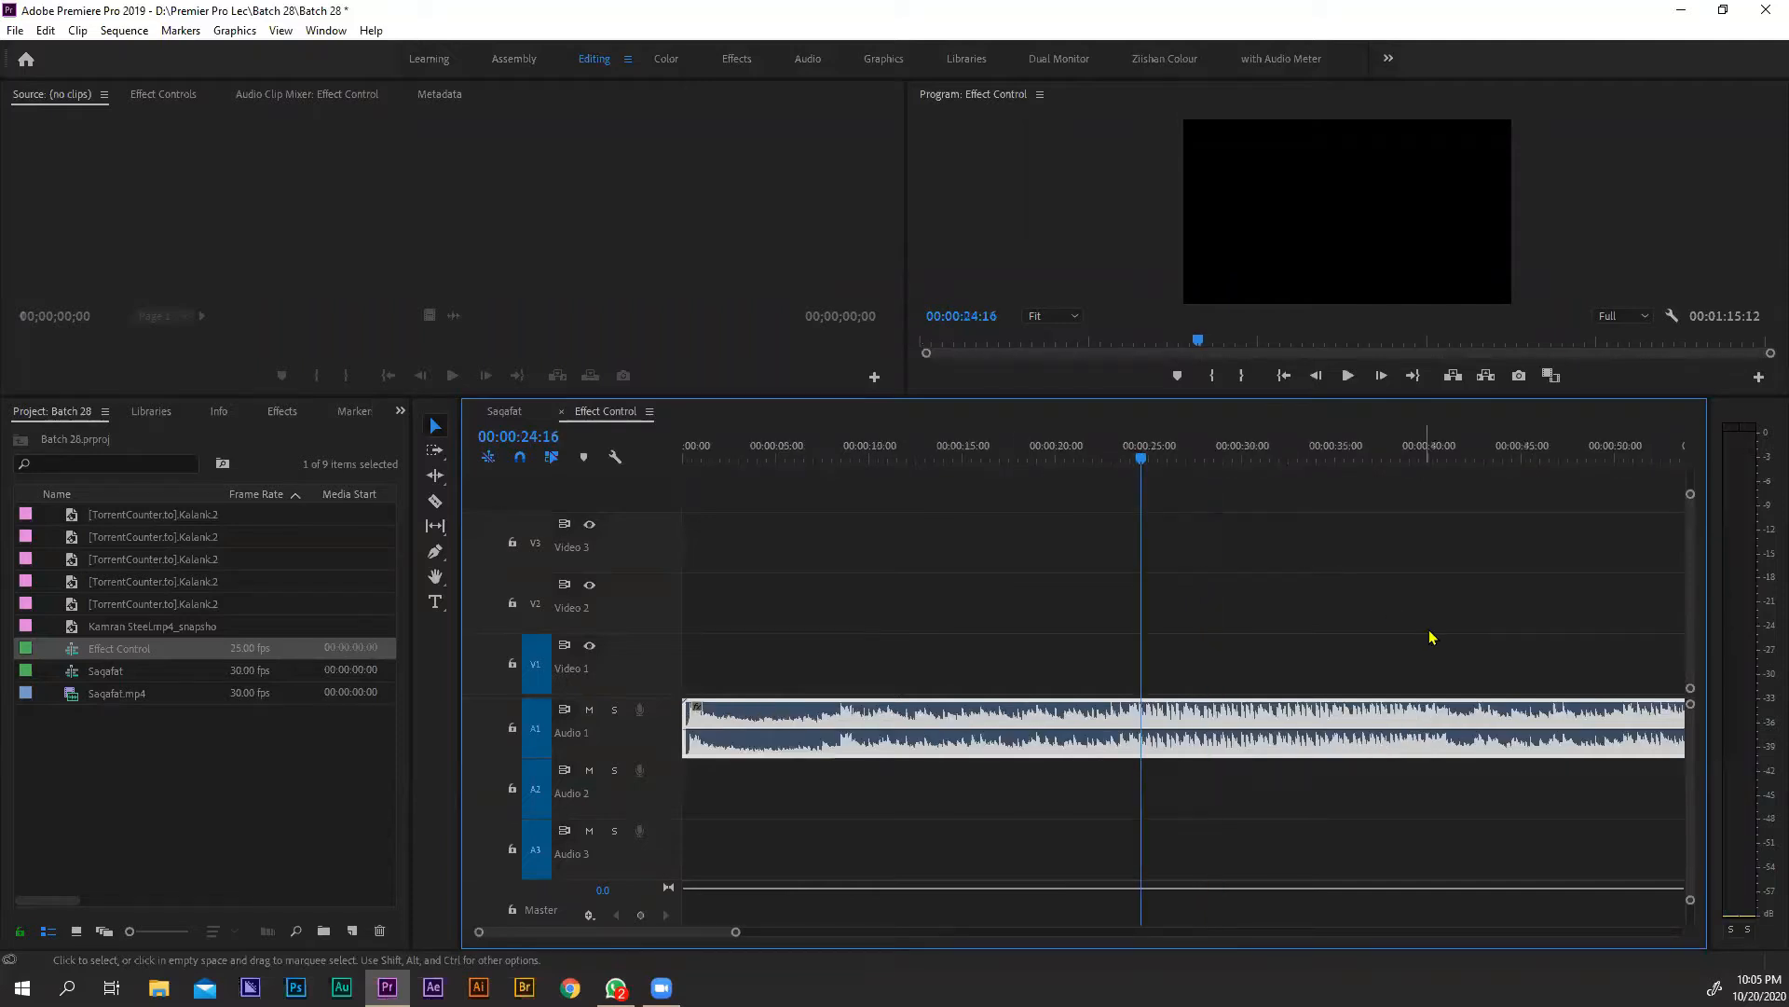
{"action": "key", "text": "minus"}
{"action": "key", "text": "minus"}
{"action": "key", "text": "minus"}
{"action": "key", "text": "equal"}
{"action": "key", "text": "equal"}
{"action": "left_click", "coordinate": [951, 497]}
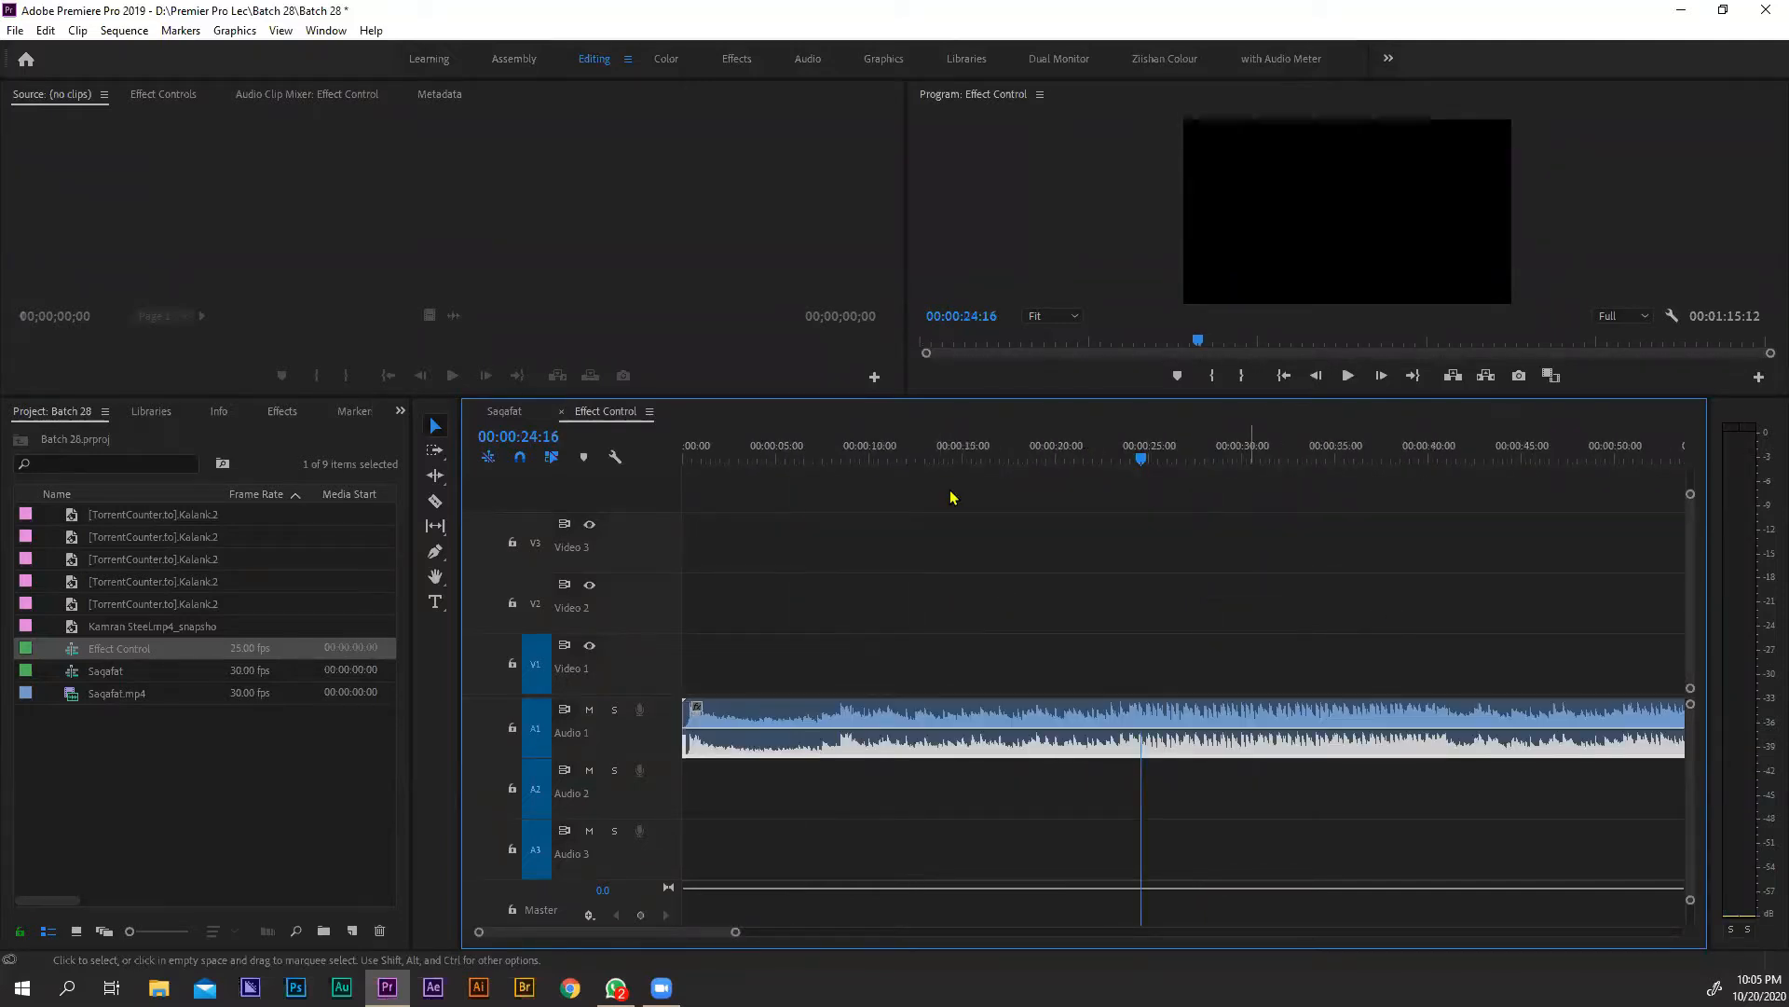
{"action": "left_click", "coordinate": [951, 458]}
{"action": "key", "text": "space"}
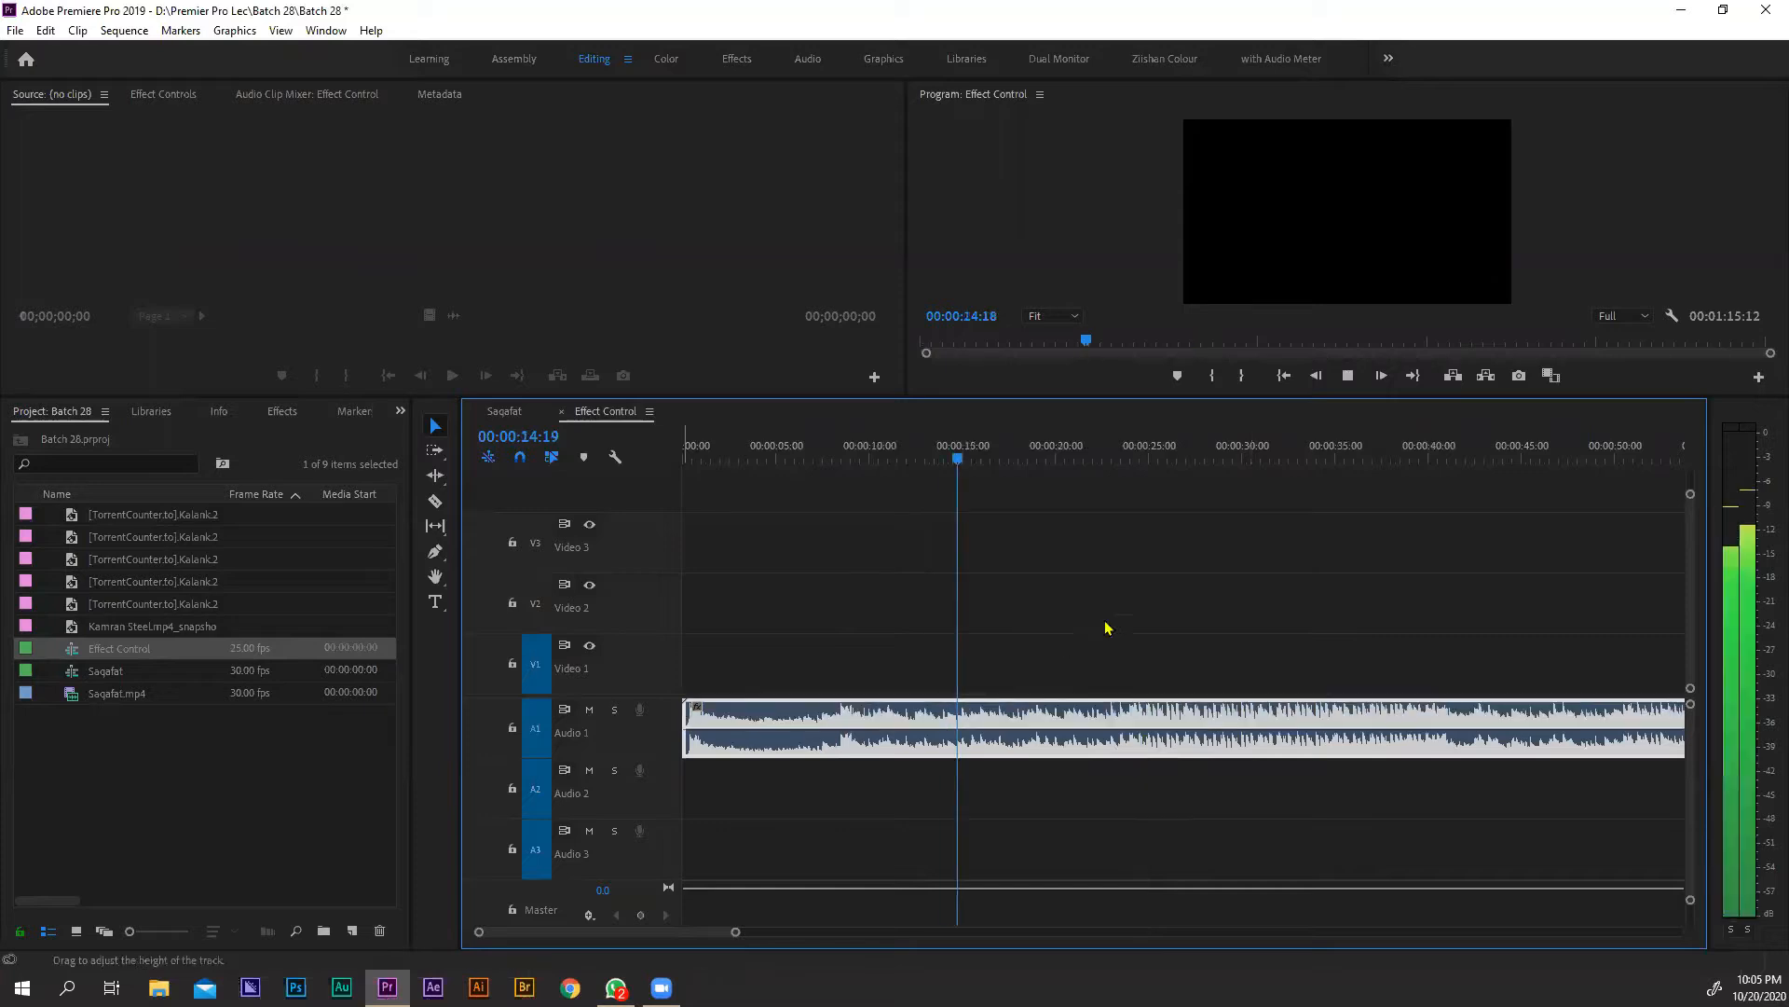
{"action": "left_click", "coordinate": [1080, 459]}
{"action": "key", "text": "space"}
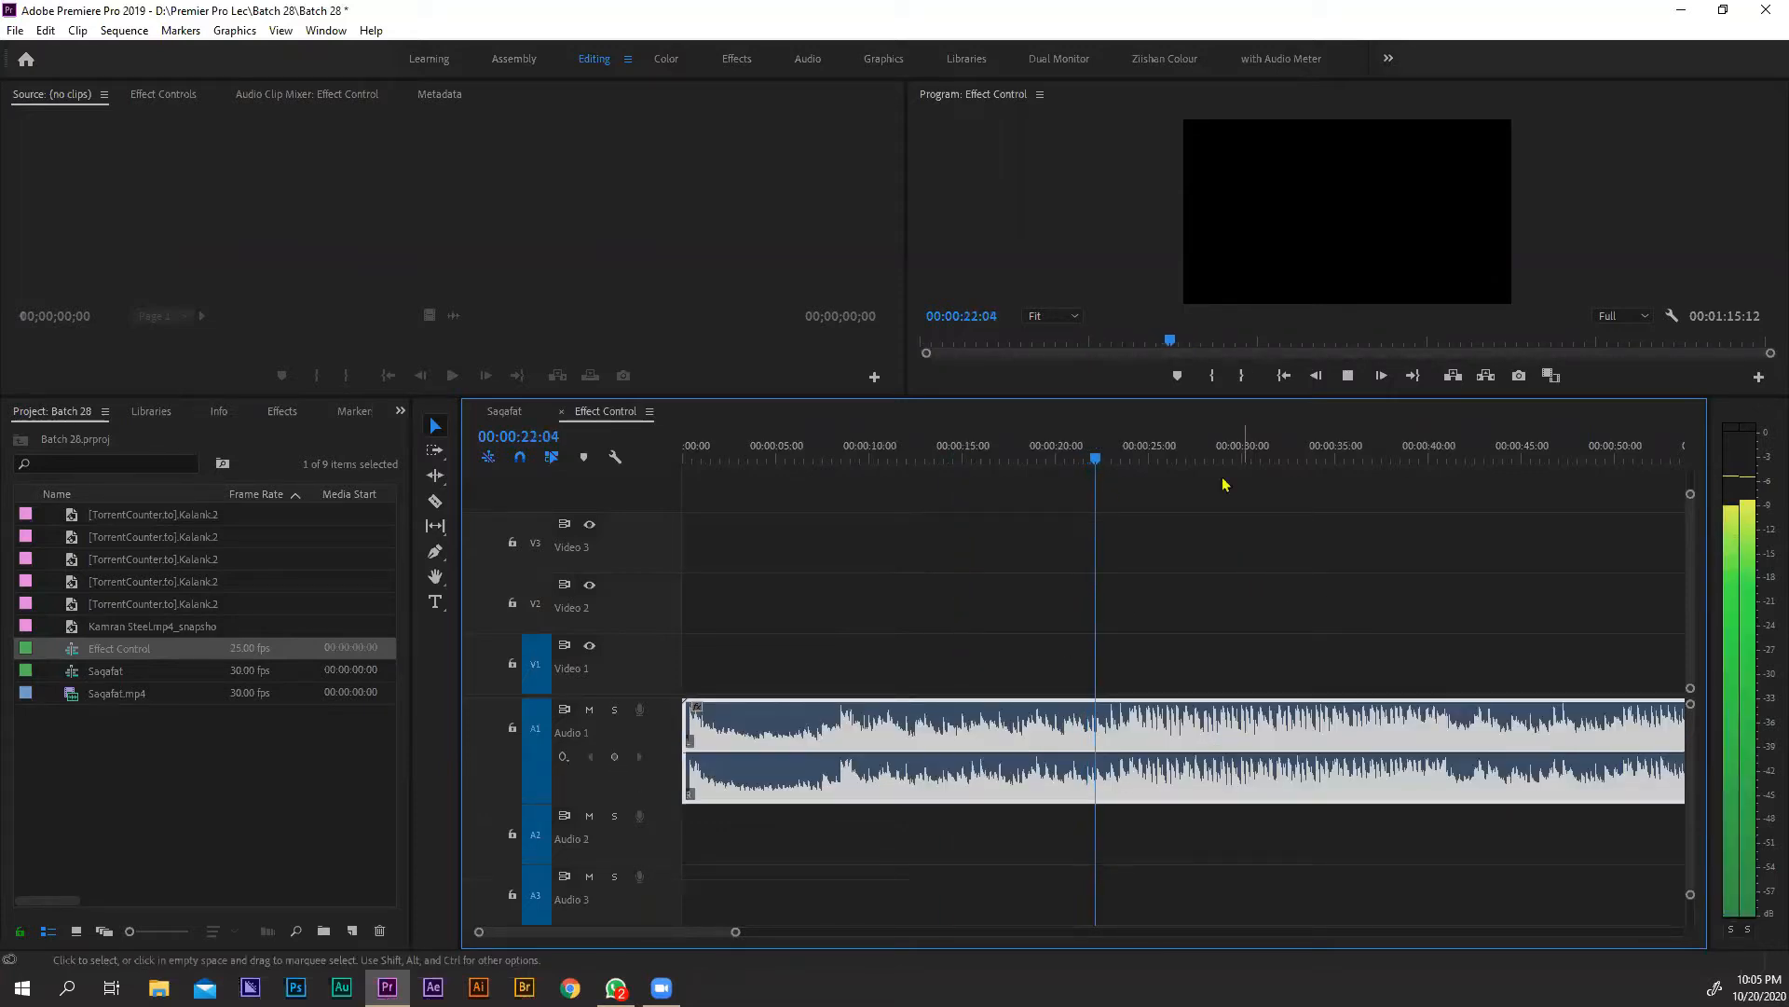
Step: Cut the audio clip at 00:00:22:20, delete the part before it and ripple delete the remaining gap
{"action": "key", "text": "space"}
{"action": "key", "text": "equal"}
{"action": "left_click_drag", "start_coordinate": [1185, 510], "coordinate": [1180, 522]}
{"action": "key", "text": "c"}
{"action": "left_click", "coordinate": [1161, 746]}
{"action": "key", "text": "v"}
{"action": "key", "text": "Delete"}
{"action": "key", "text": "minus"}
{"action": "key", "text": "minus"}
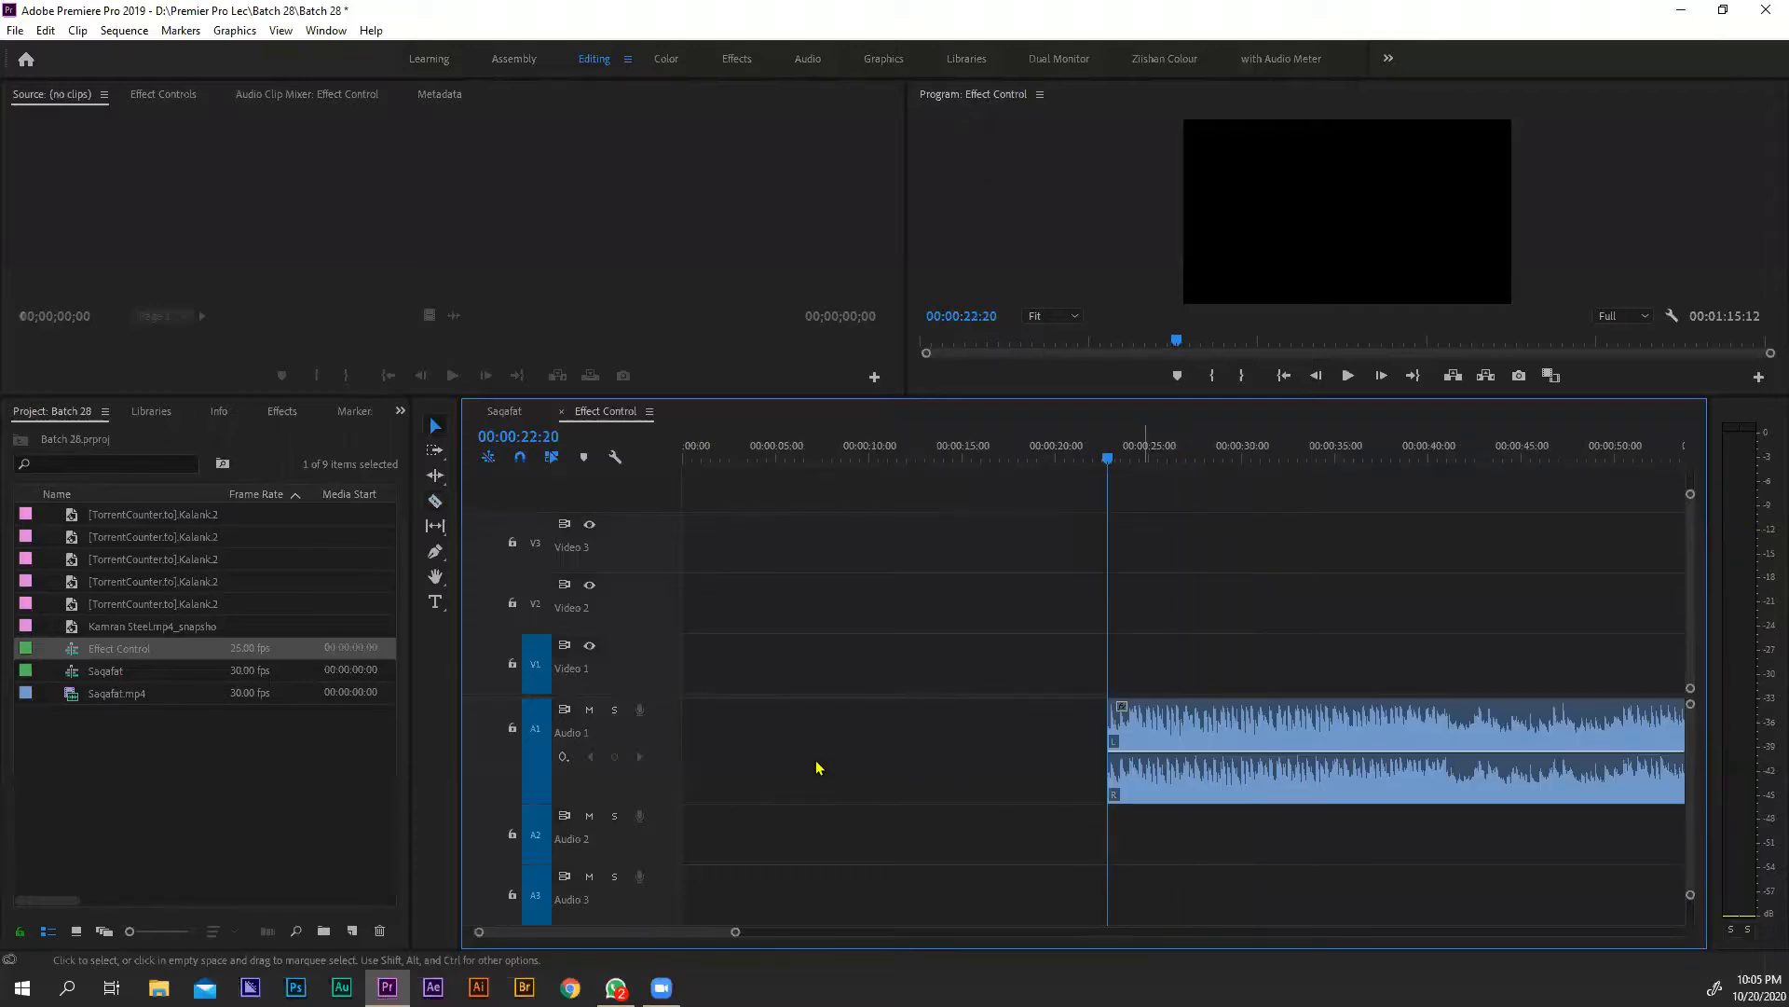
{"action": "right_click", "coordinate": [747, 735]}
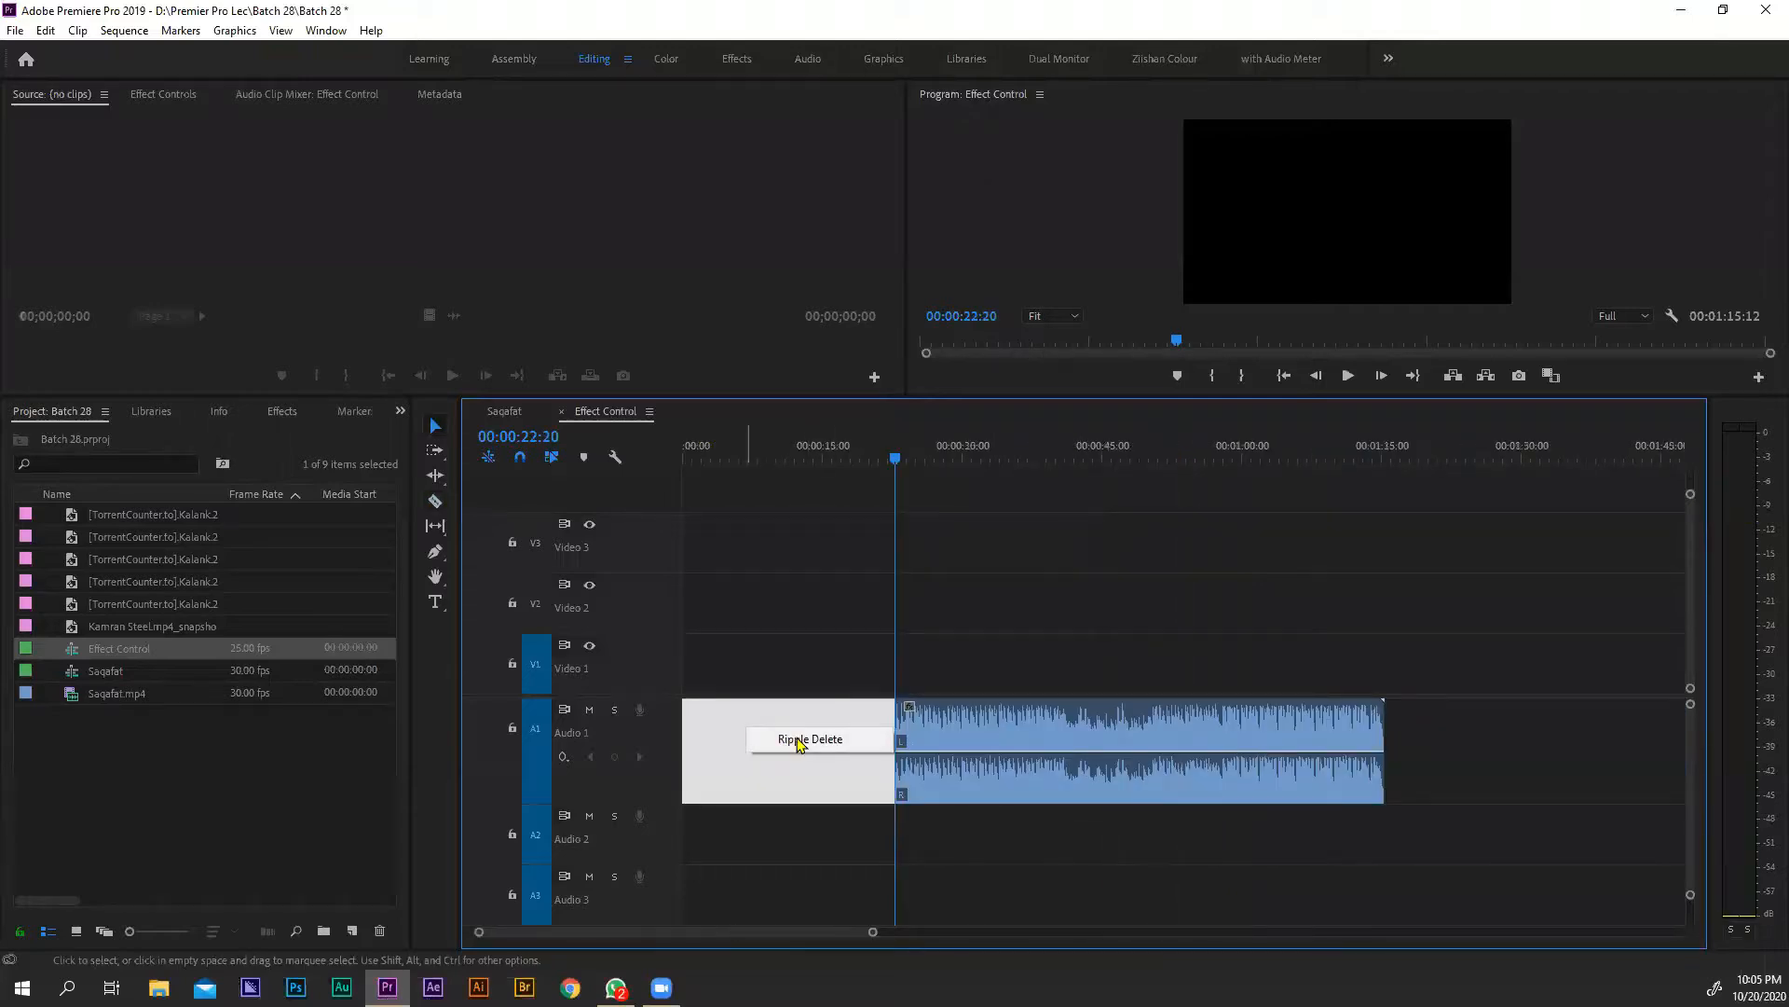
{"action": "left_click", "coordinate": [799, 743]}
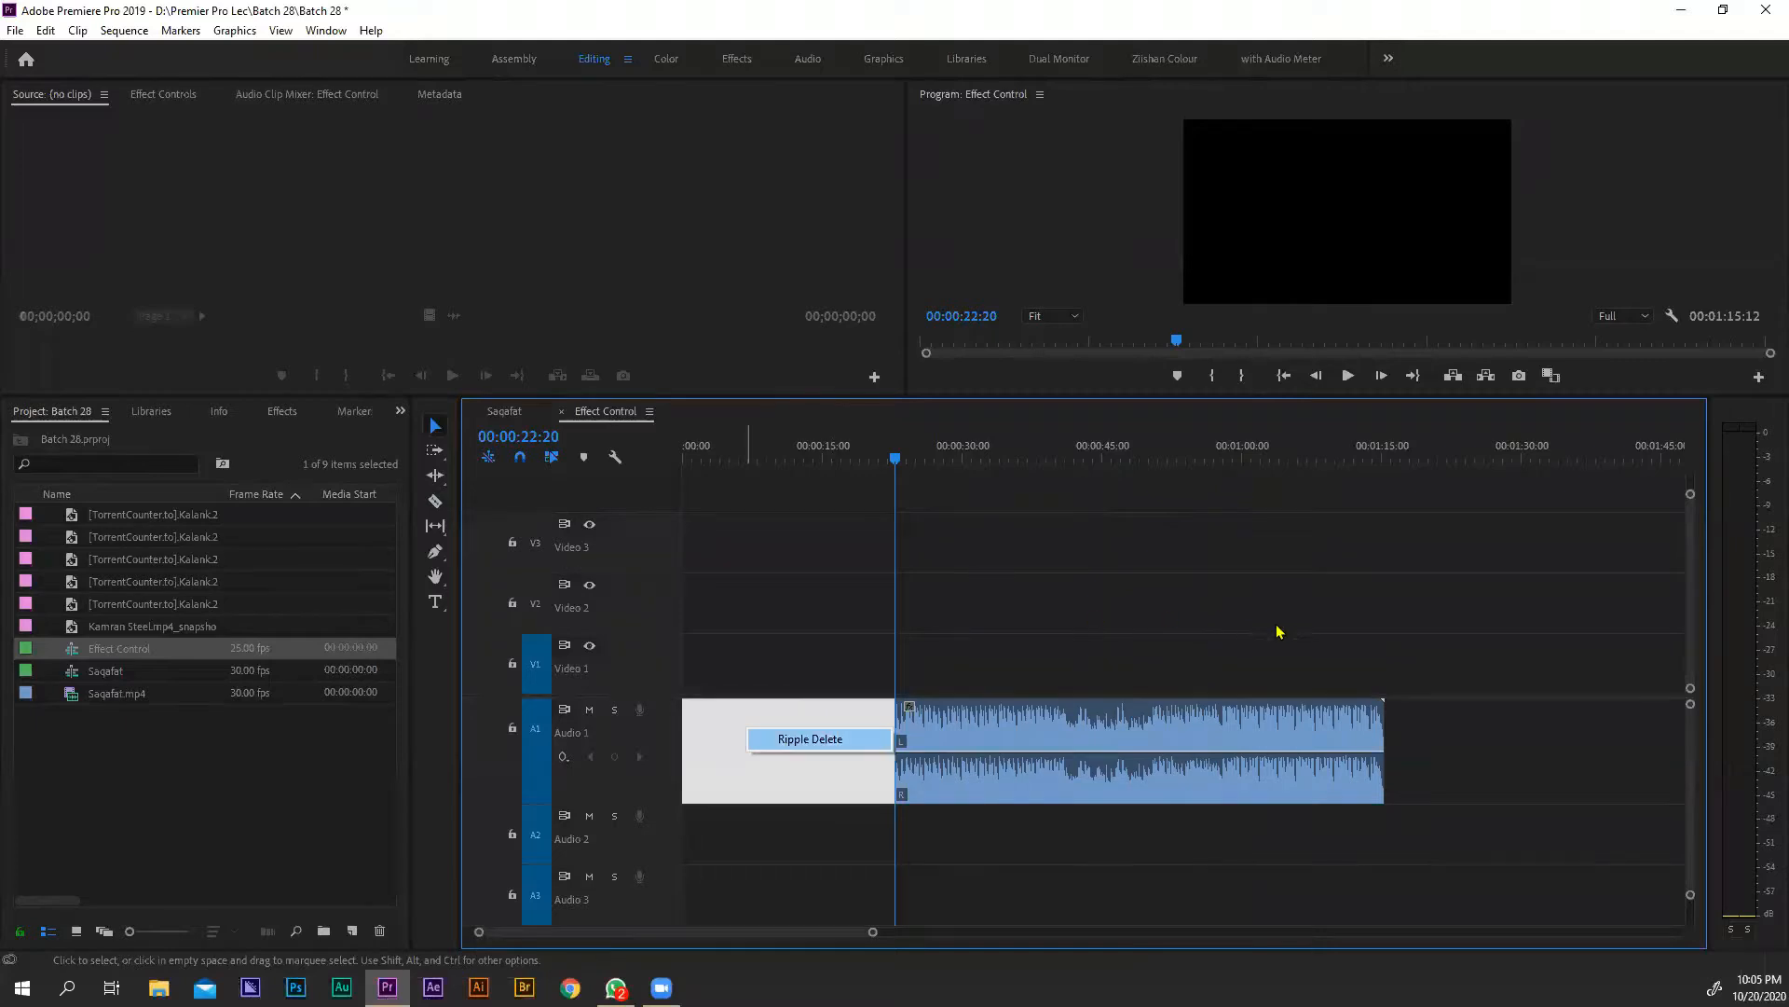
Step: Place the five Kalank images and the Kamran Steel image together on Video 1, starting at the beginning of the sequence
{"action": "key", "text": "equal"}
{"action": "key", "text": "equal"}
{"action": "key", "text": "minus"}
{"action": "key", "text": "minus"}
{"action": "key", "text": "equal"}
{"action": "key", "text": "equal"}
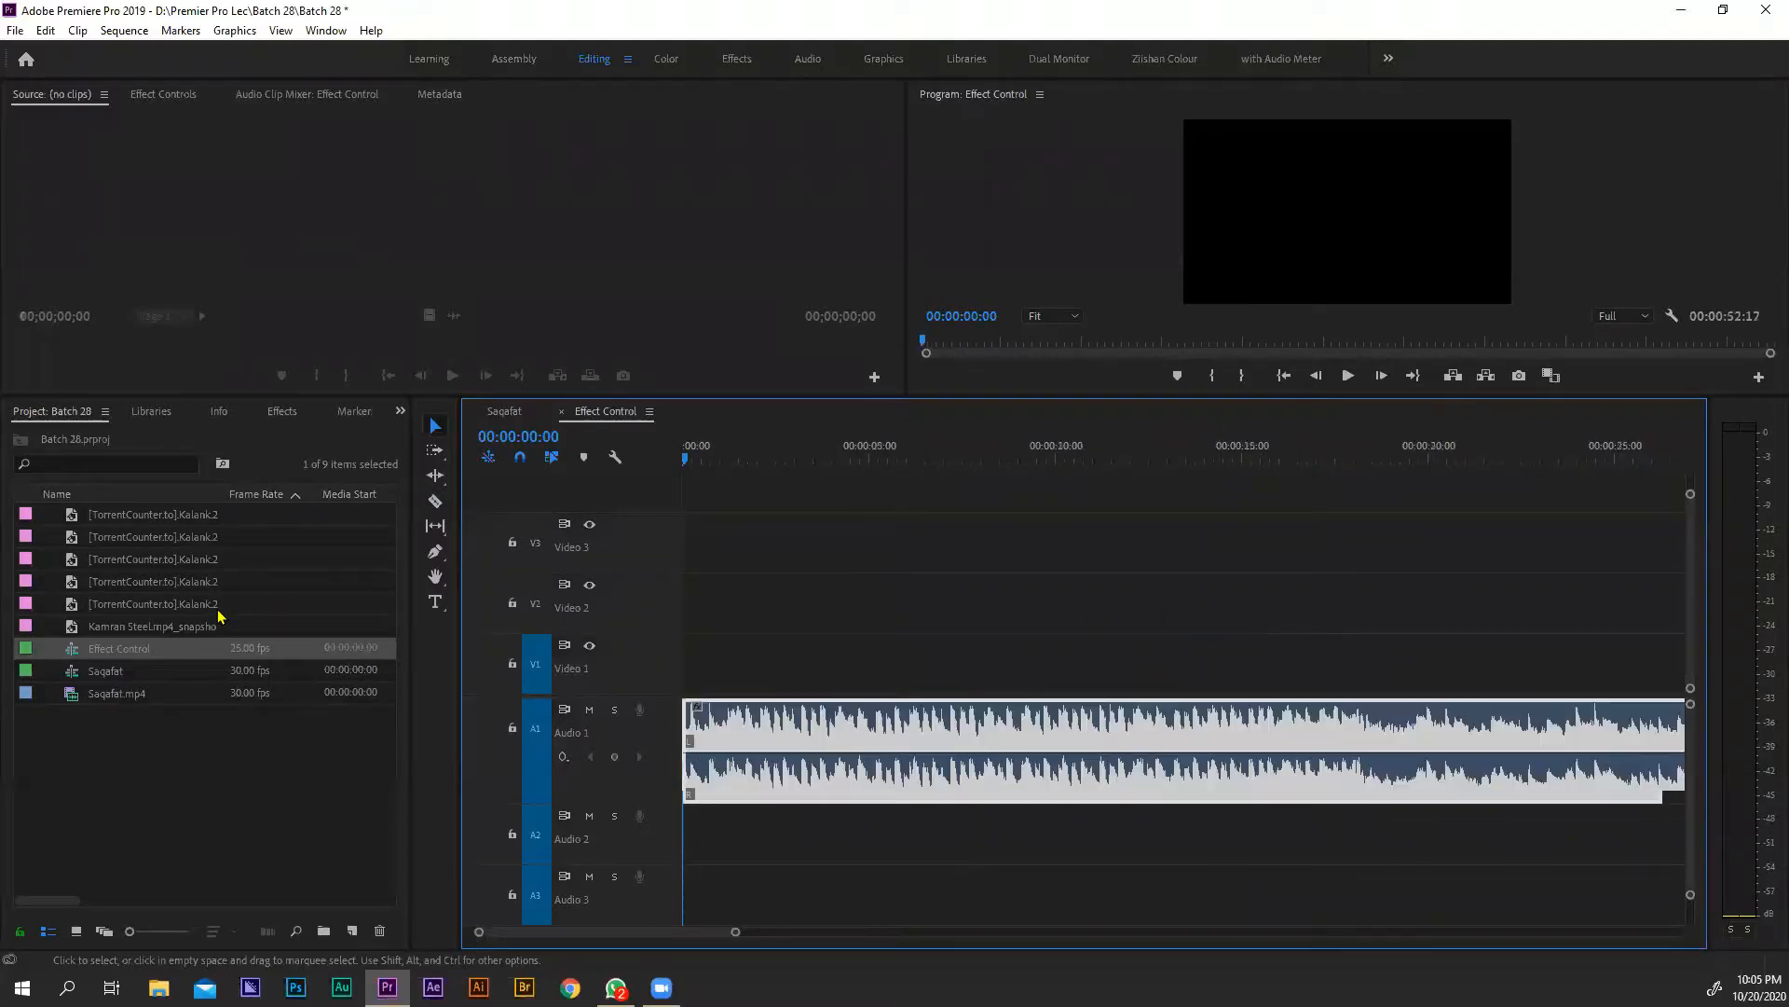
{"action": "left_click", "coordinate": [160, 606]}
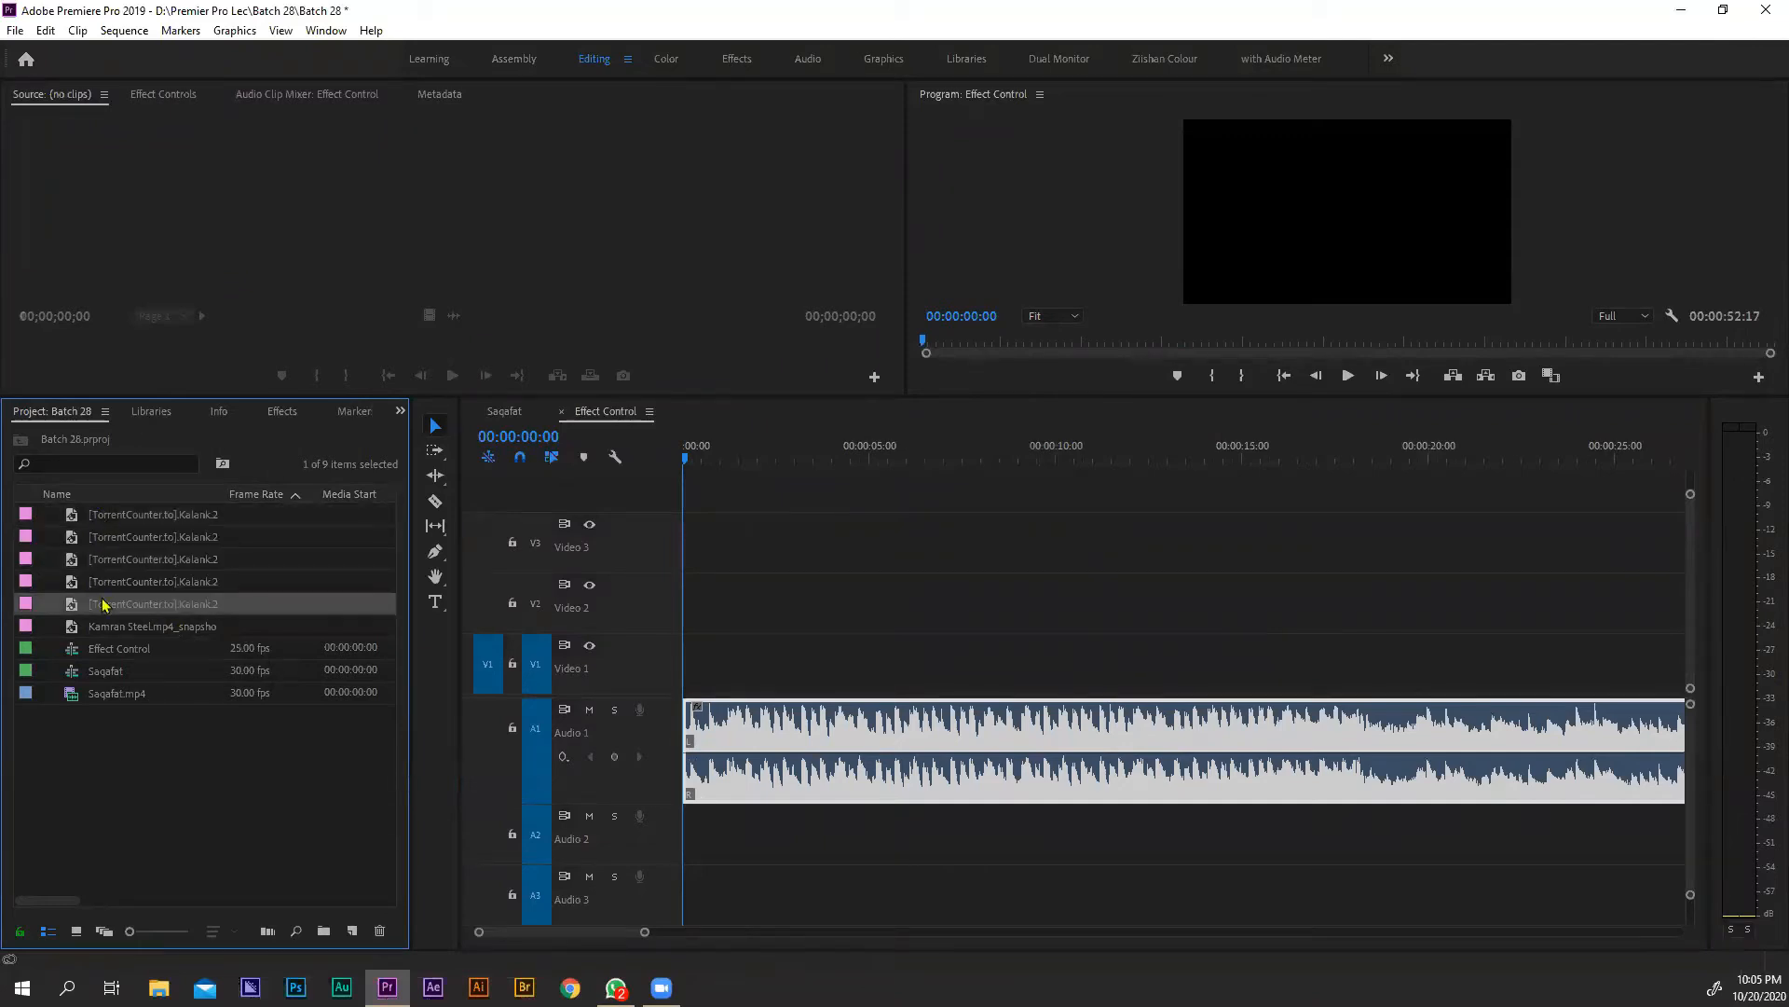
{"action": "left_click", "coordinate": [101, 627], "text": "shift"}
{"action": "left_click_drag", "start_coordinate": [610, 553], "coordinate": [838, 680]}
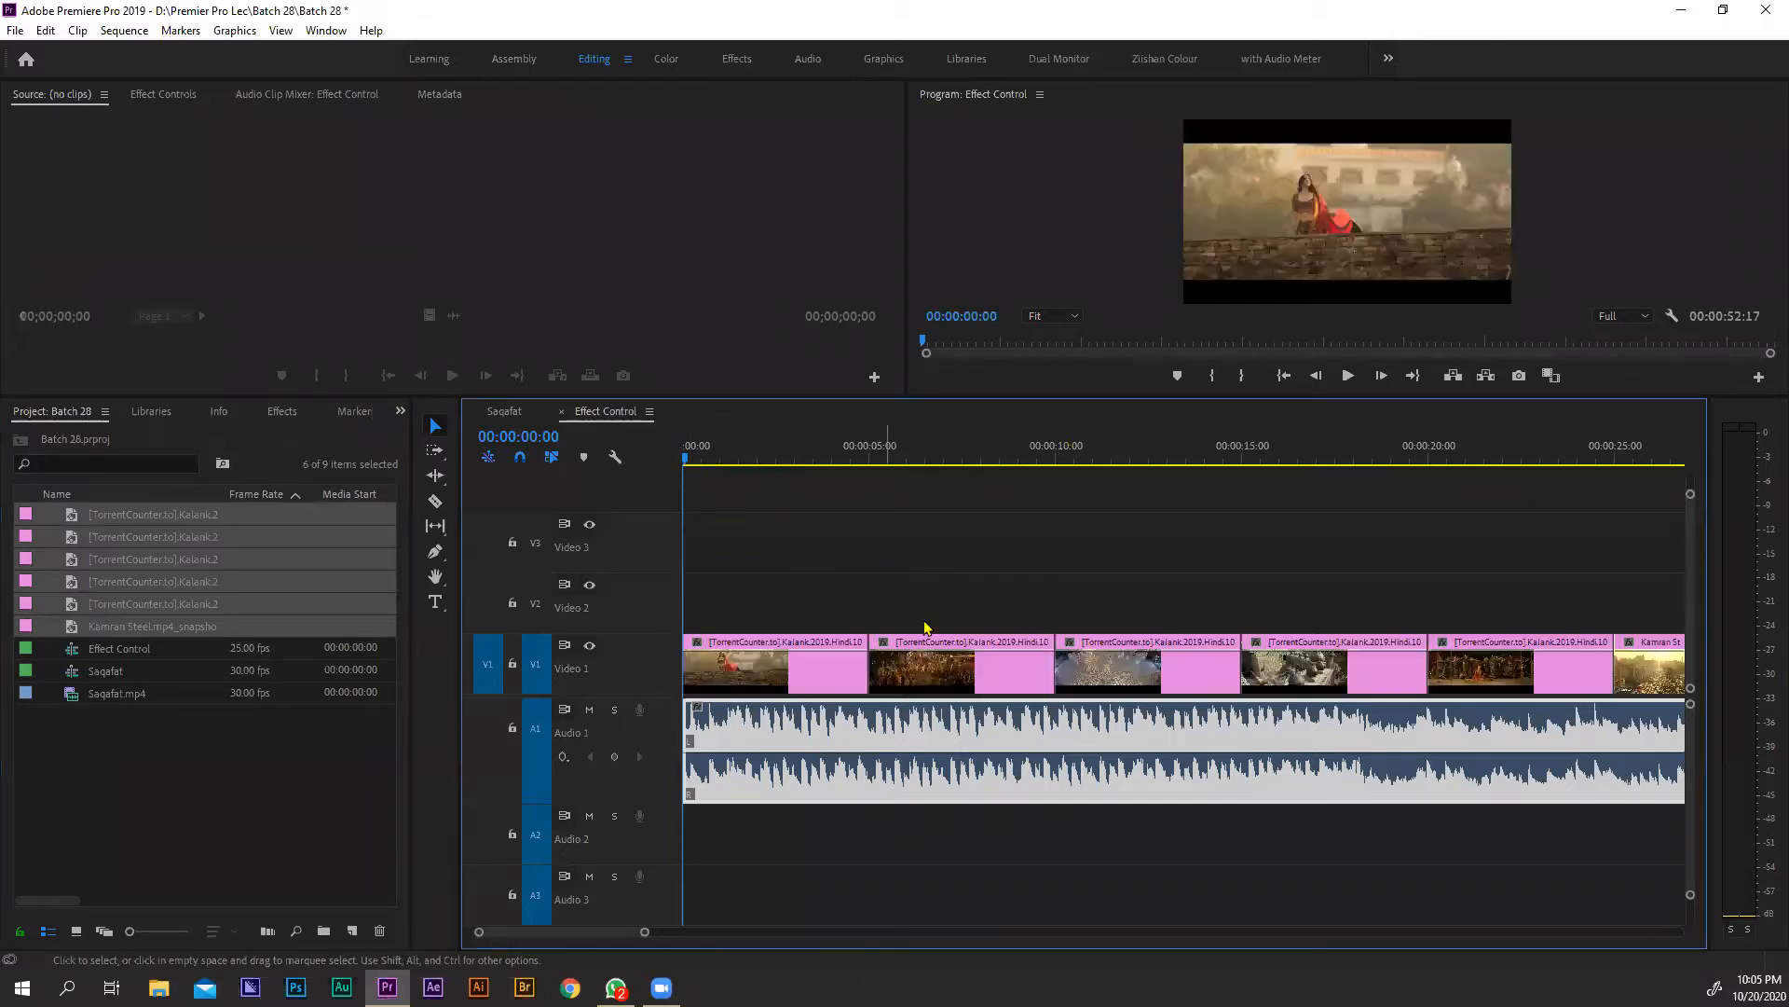
{"action": "left_click", "coordinate": [993, 603]}
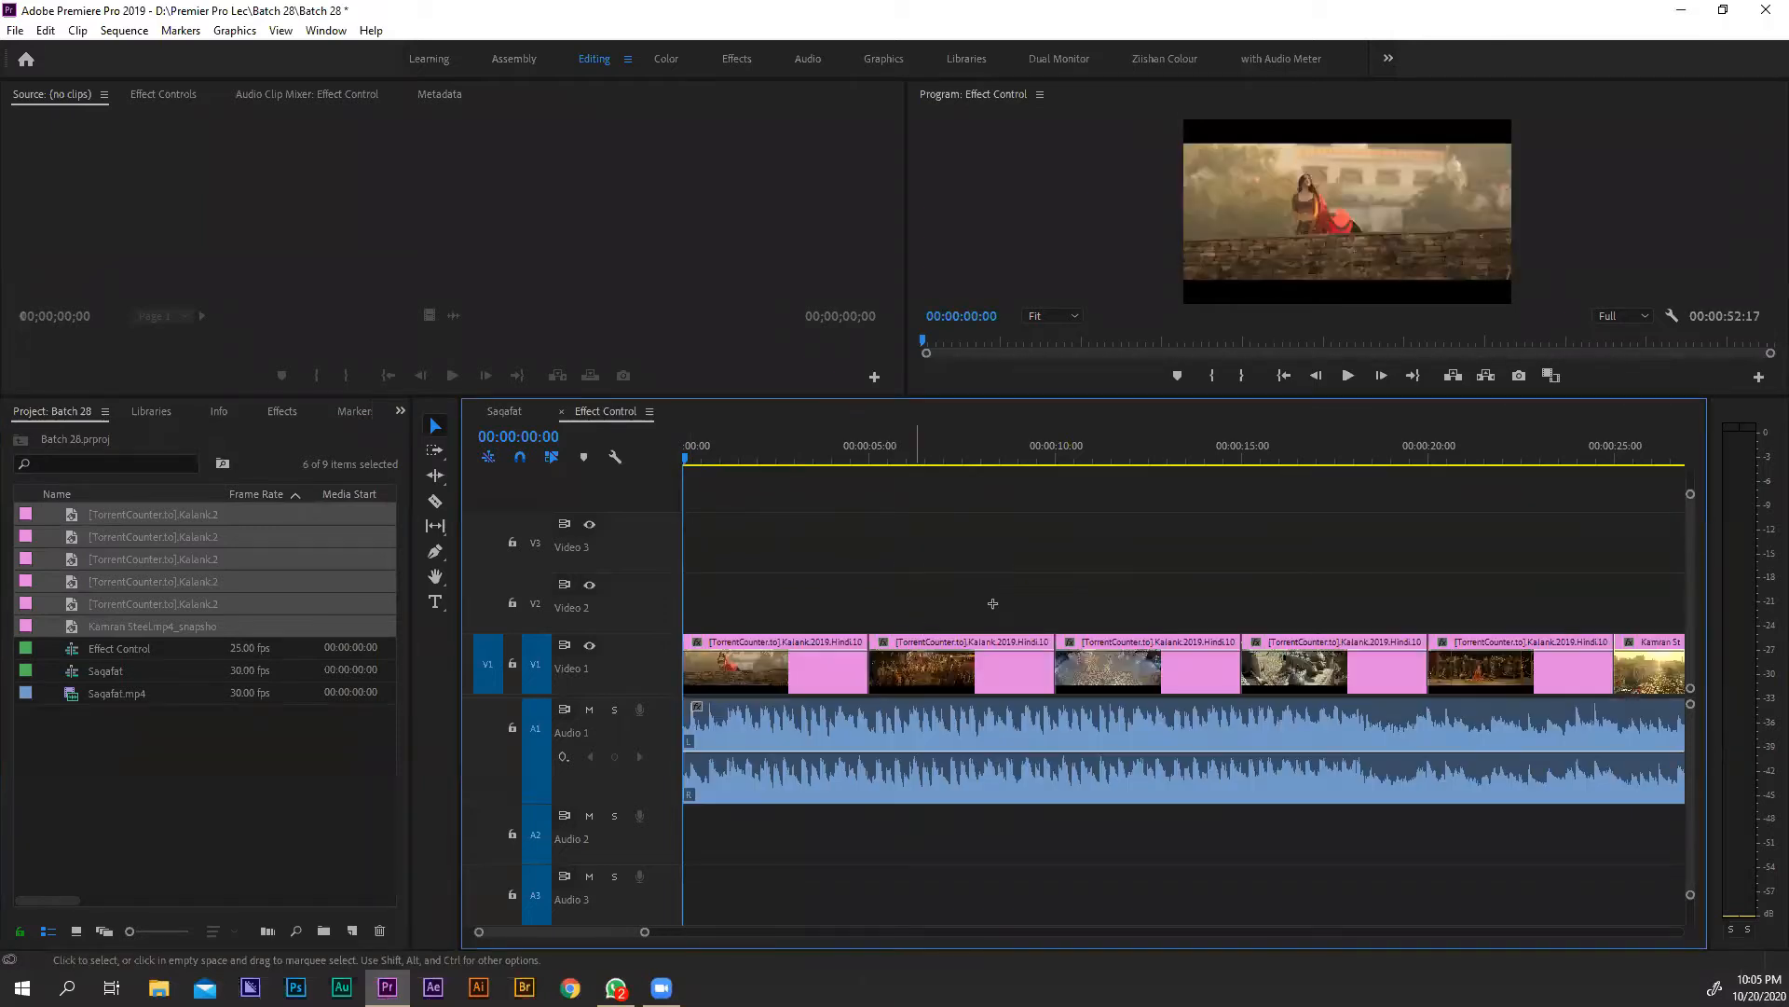
{"action": "key", "text": "="}
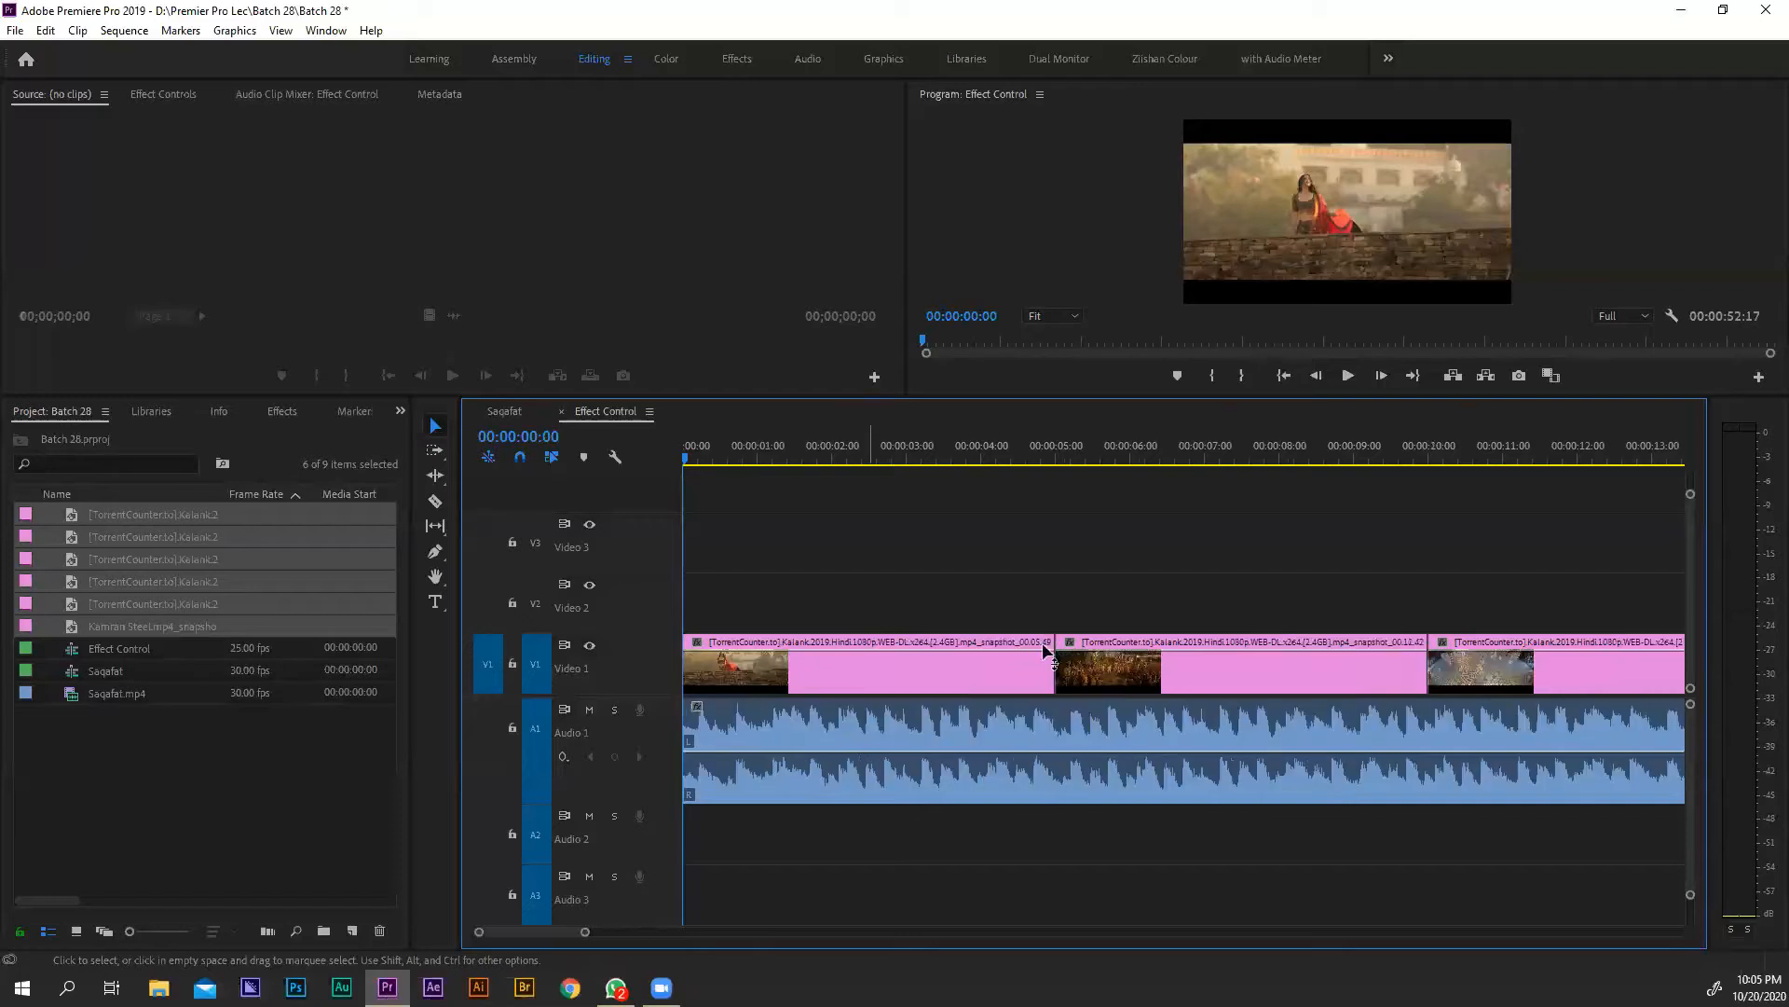
{"action": "mouse_move", "coordinate": [1044, 650]}
{"action": "left_mouse_down"}
{"action": "mouse_move", "coordinate": [1026, 651]}
{"action": "mouse_move", "coordinate": [1037, 668]}
{"action": "left_mouse_up"}
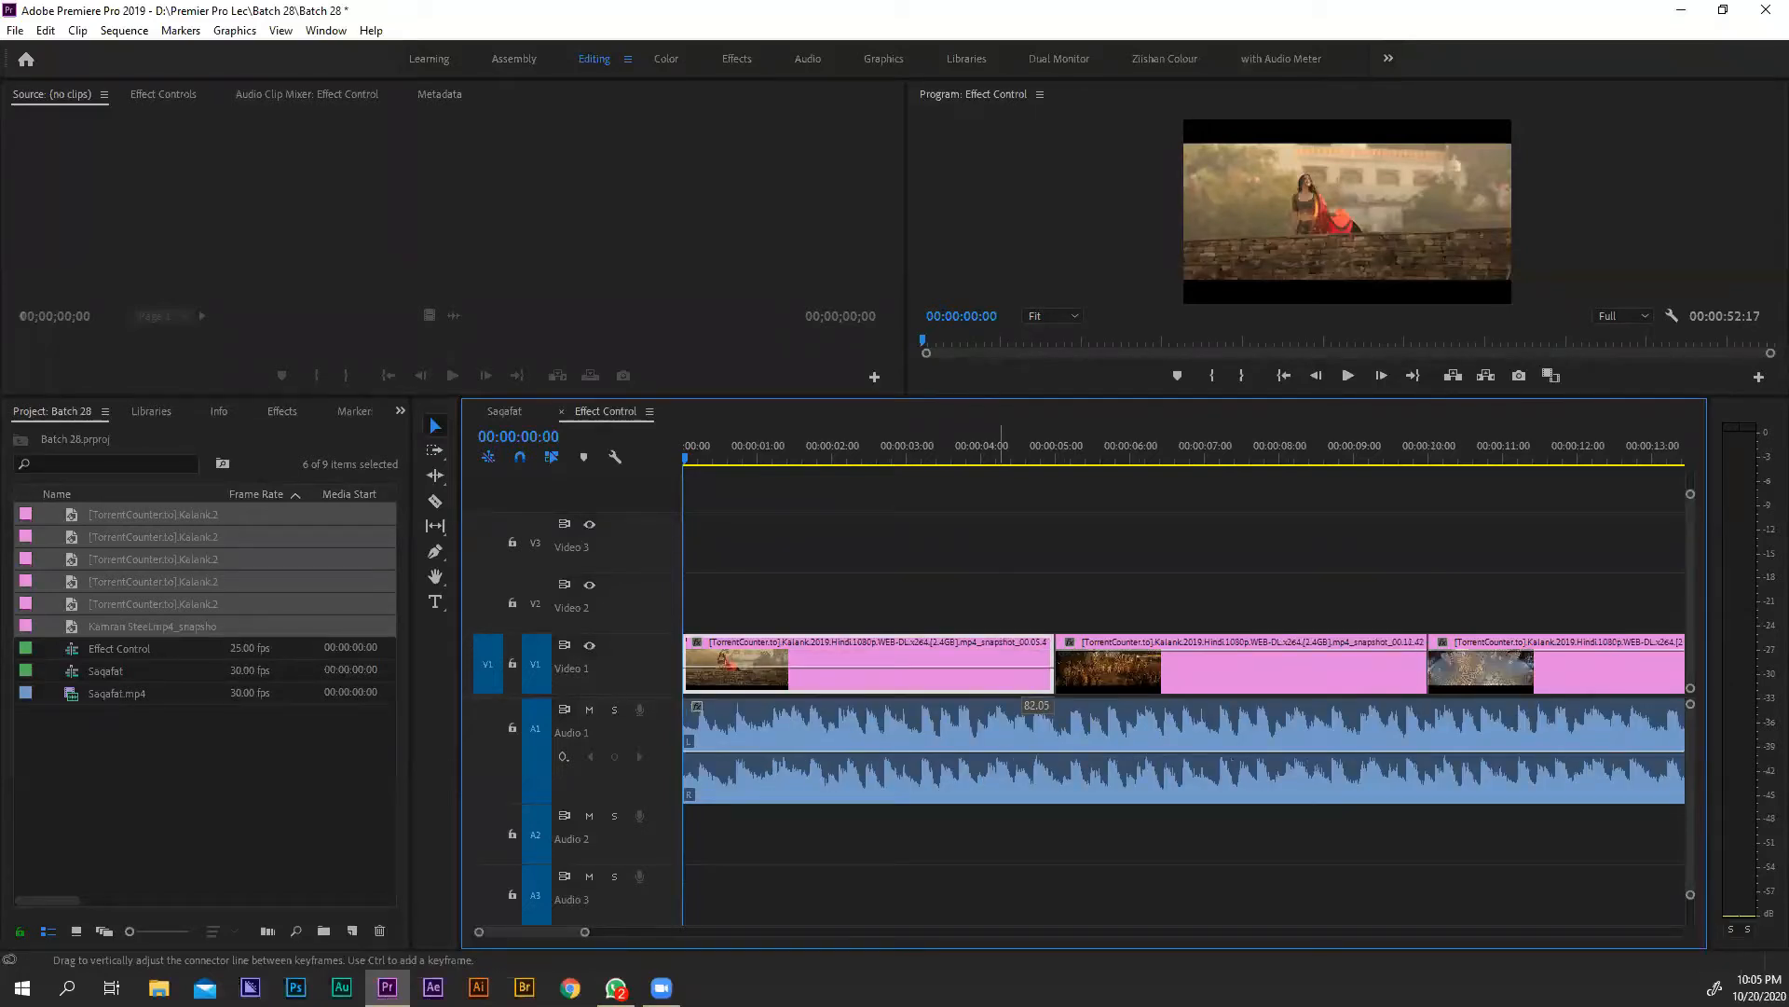
{"action": "left_click", "coordinate": [1065, 600]}
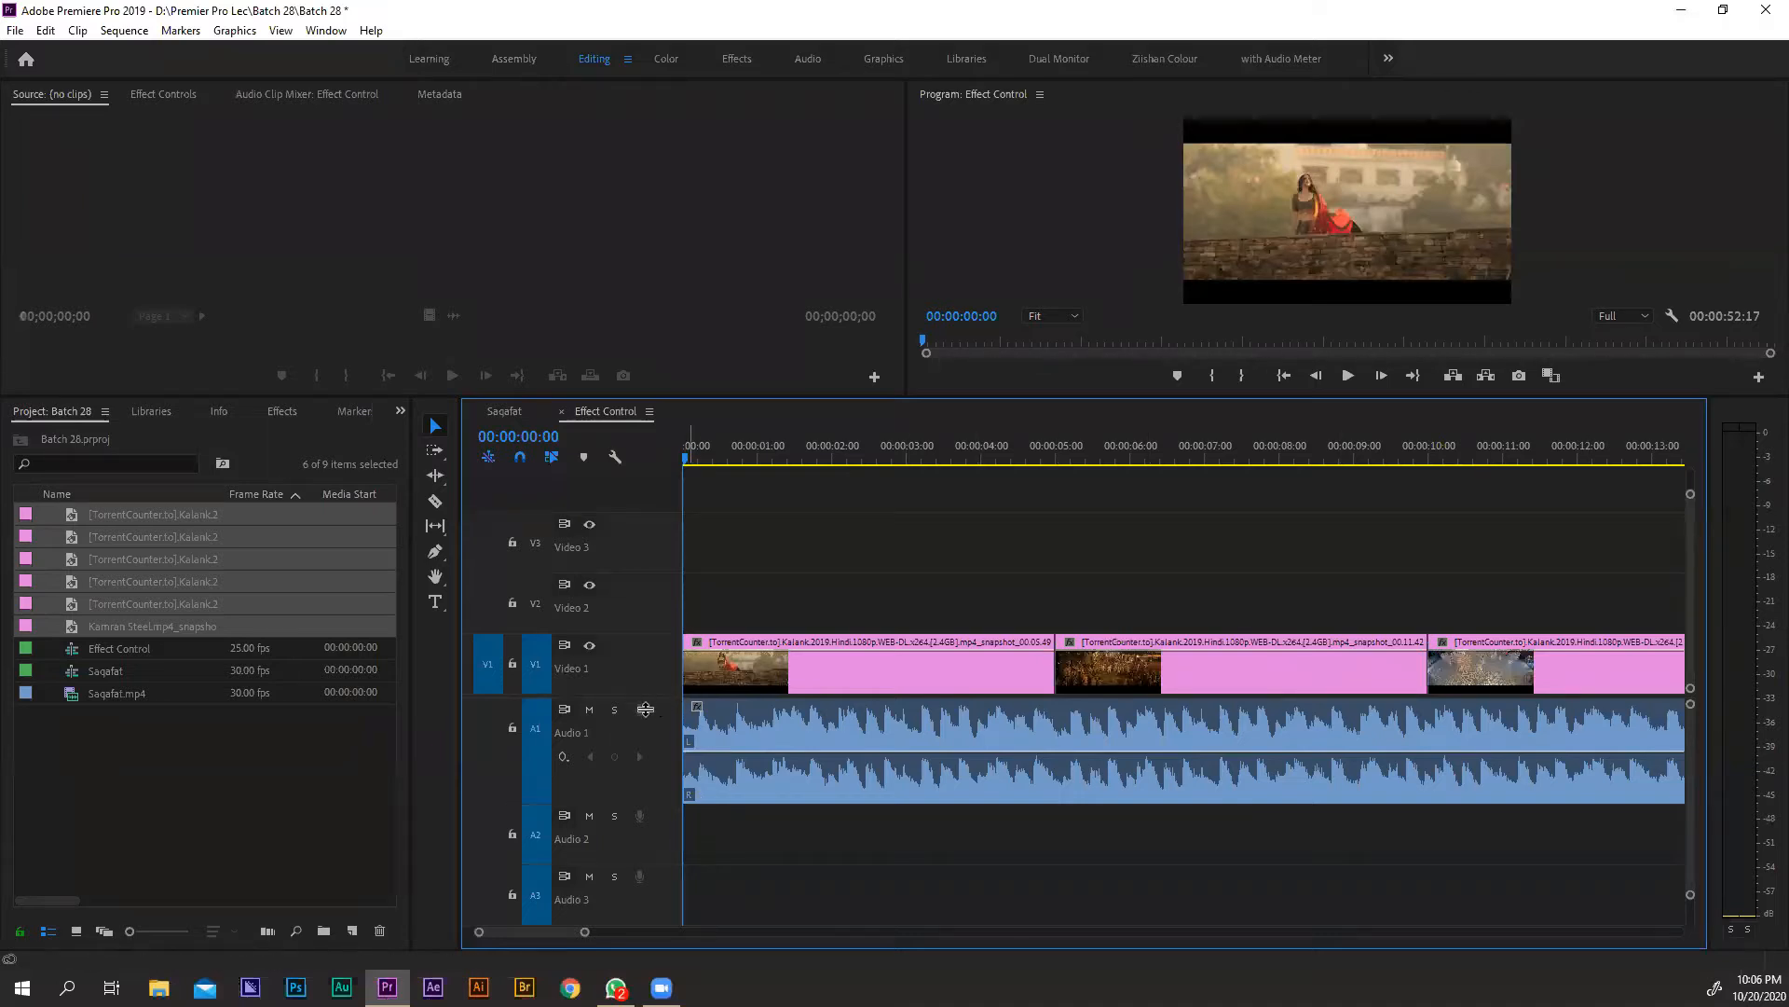
Step: Show the effect controls of the first image clip on Video 1 and enlarge their area to reveal all properties
{"action": "left_click_drag", "start_coordinate": [645, 709], "coordinate": [645, 714]}
{"action": "left_click", "coordinate": [784, 688]}
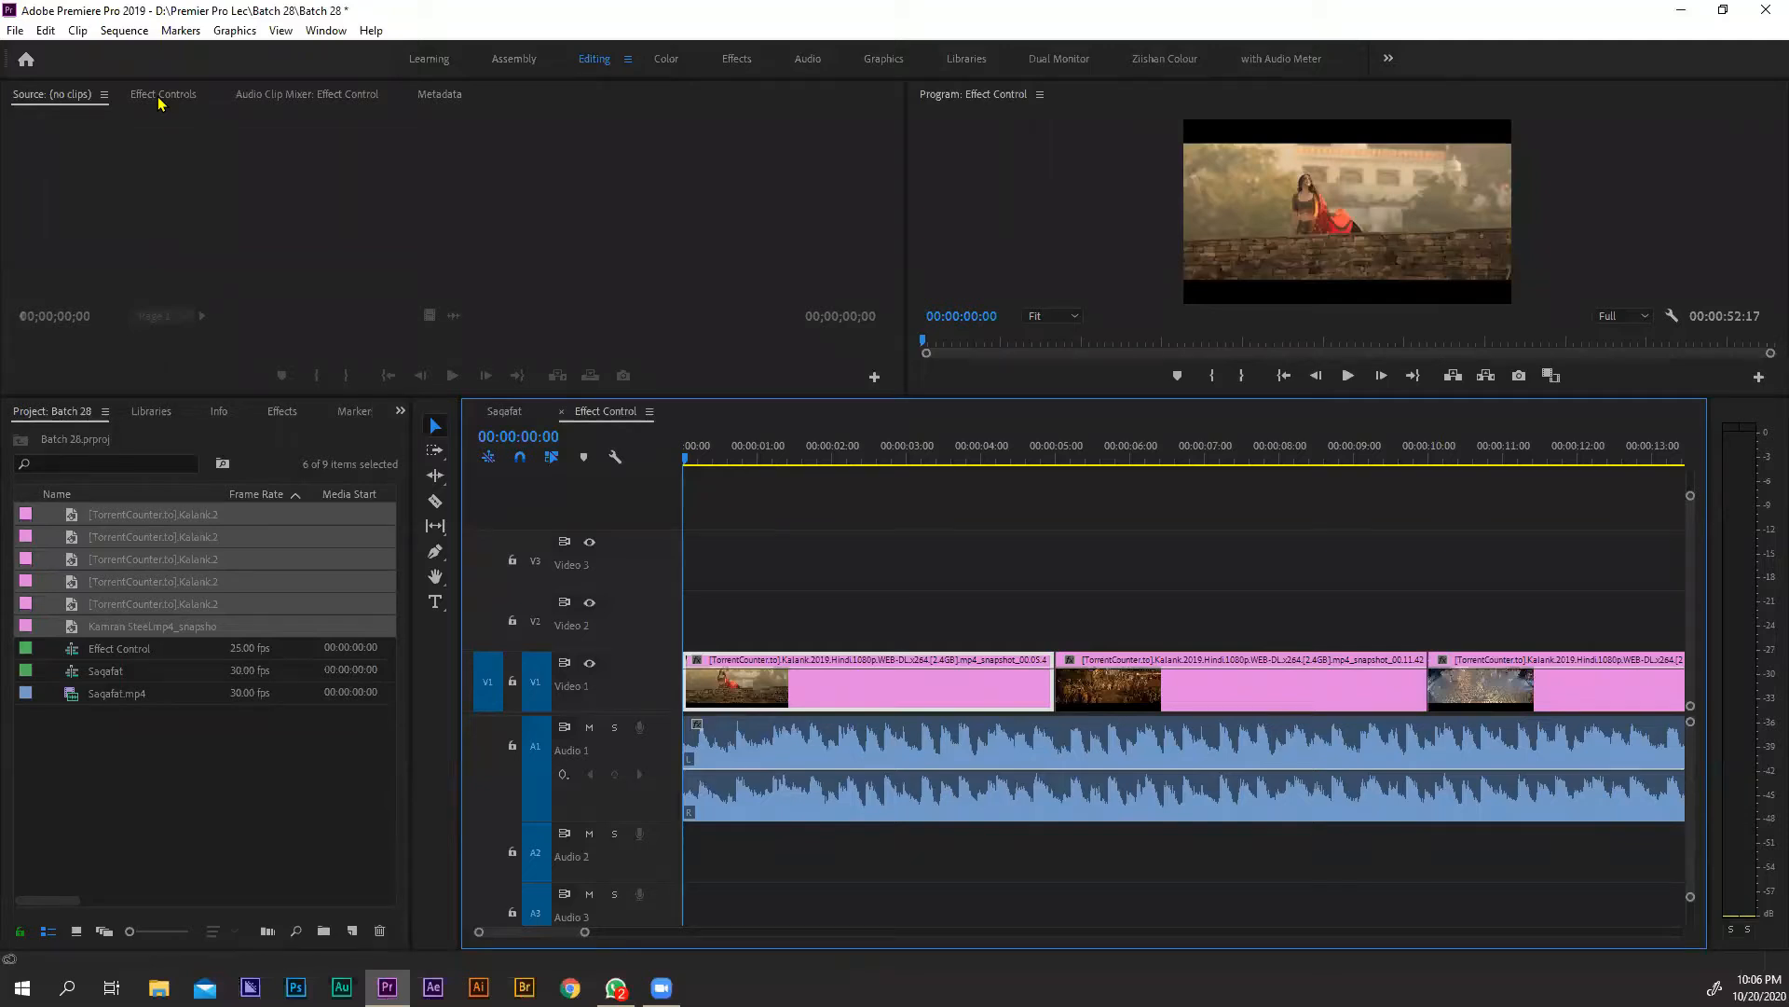
{"action": "left_click", "coordinate": [160, 96]}
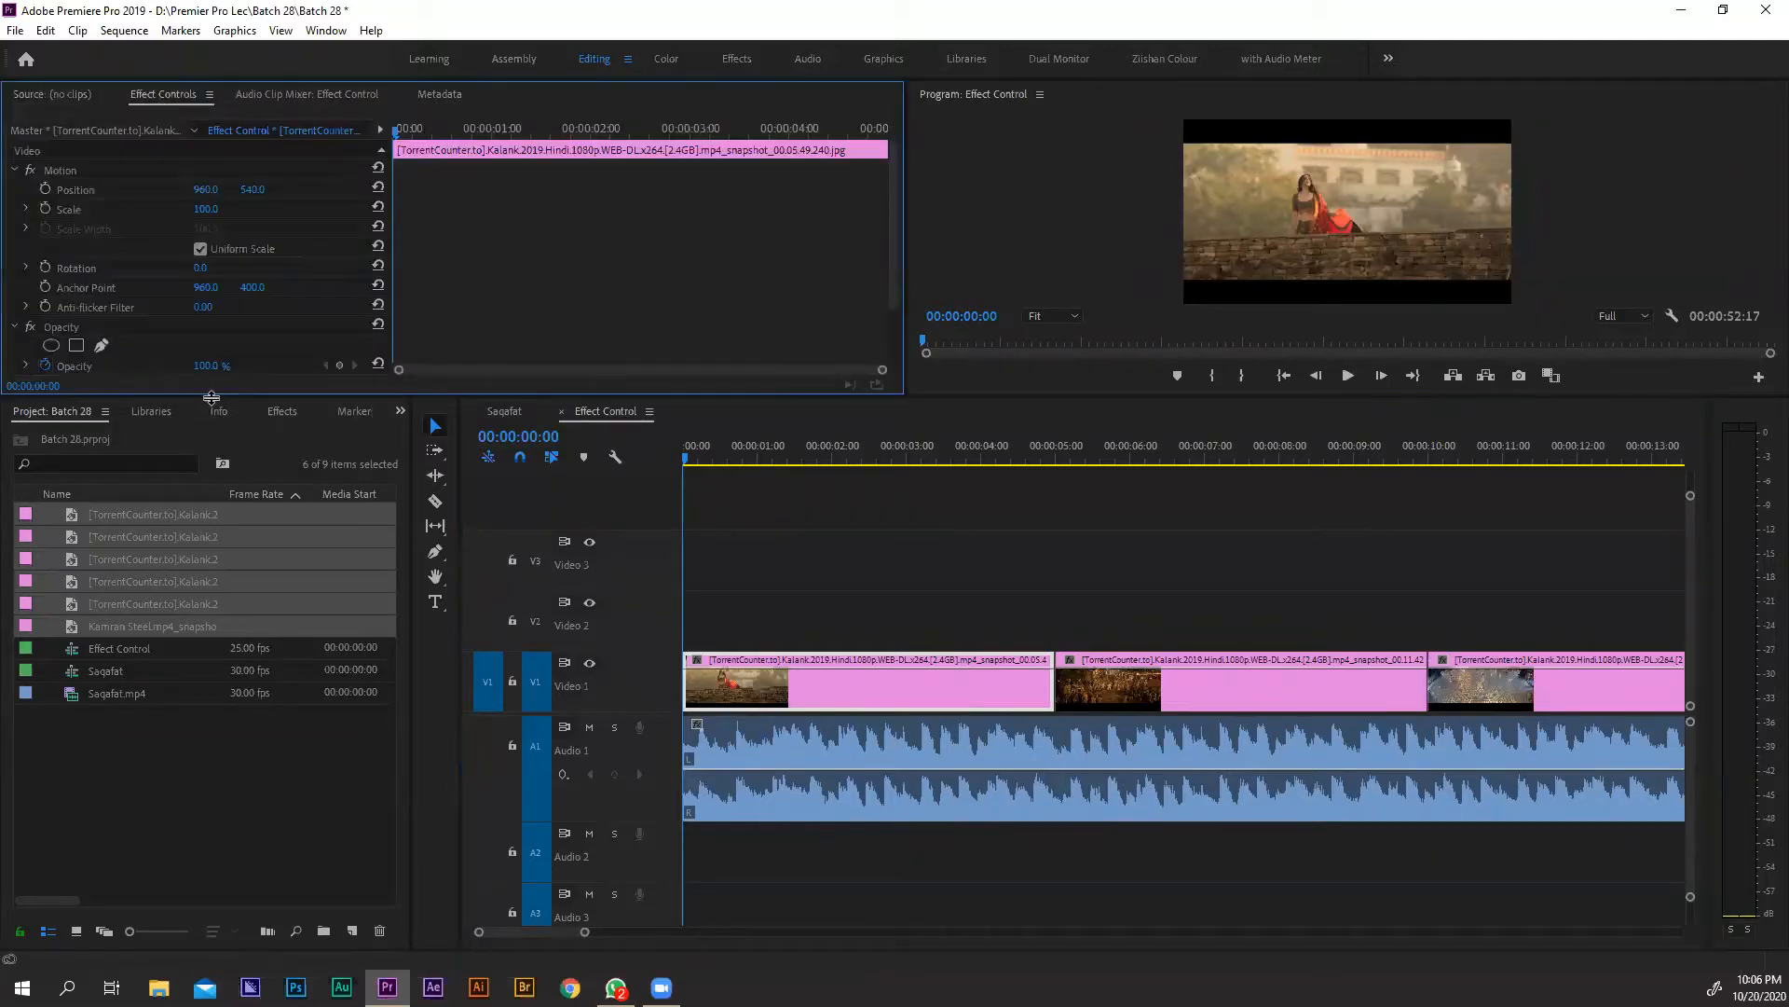
{"action": "left_click_drag", "start_coordinate": [212, 398], "coordinate": [181, 537]}
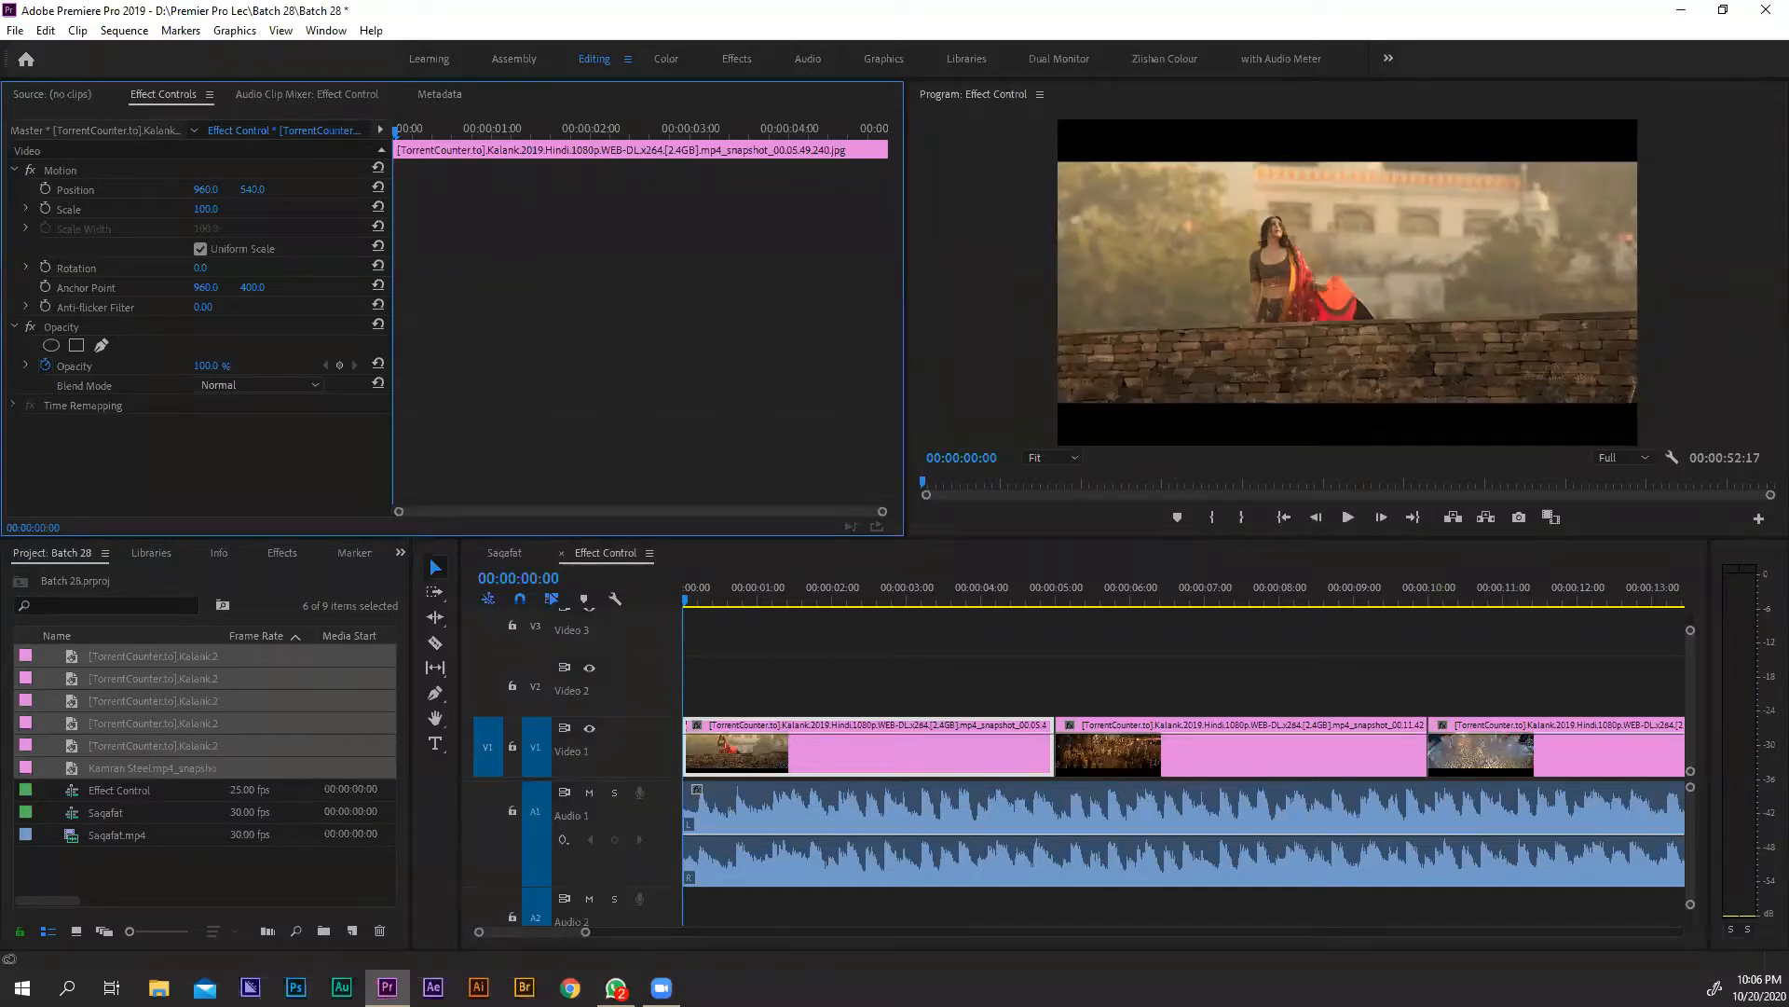
{"action": "key", "text": "alt+Tab"}
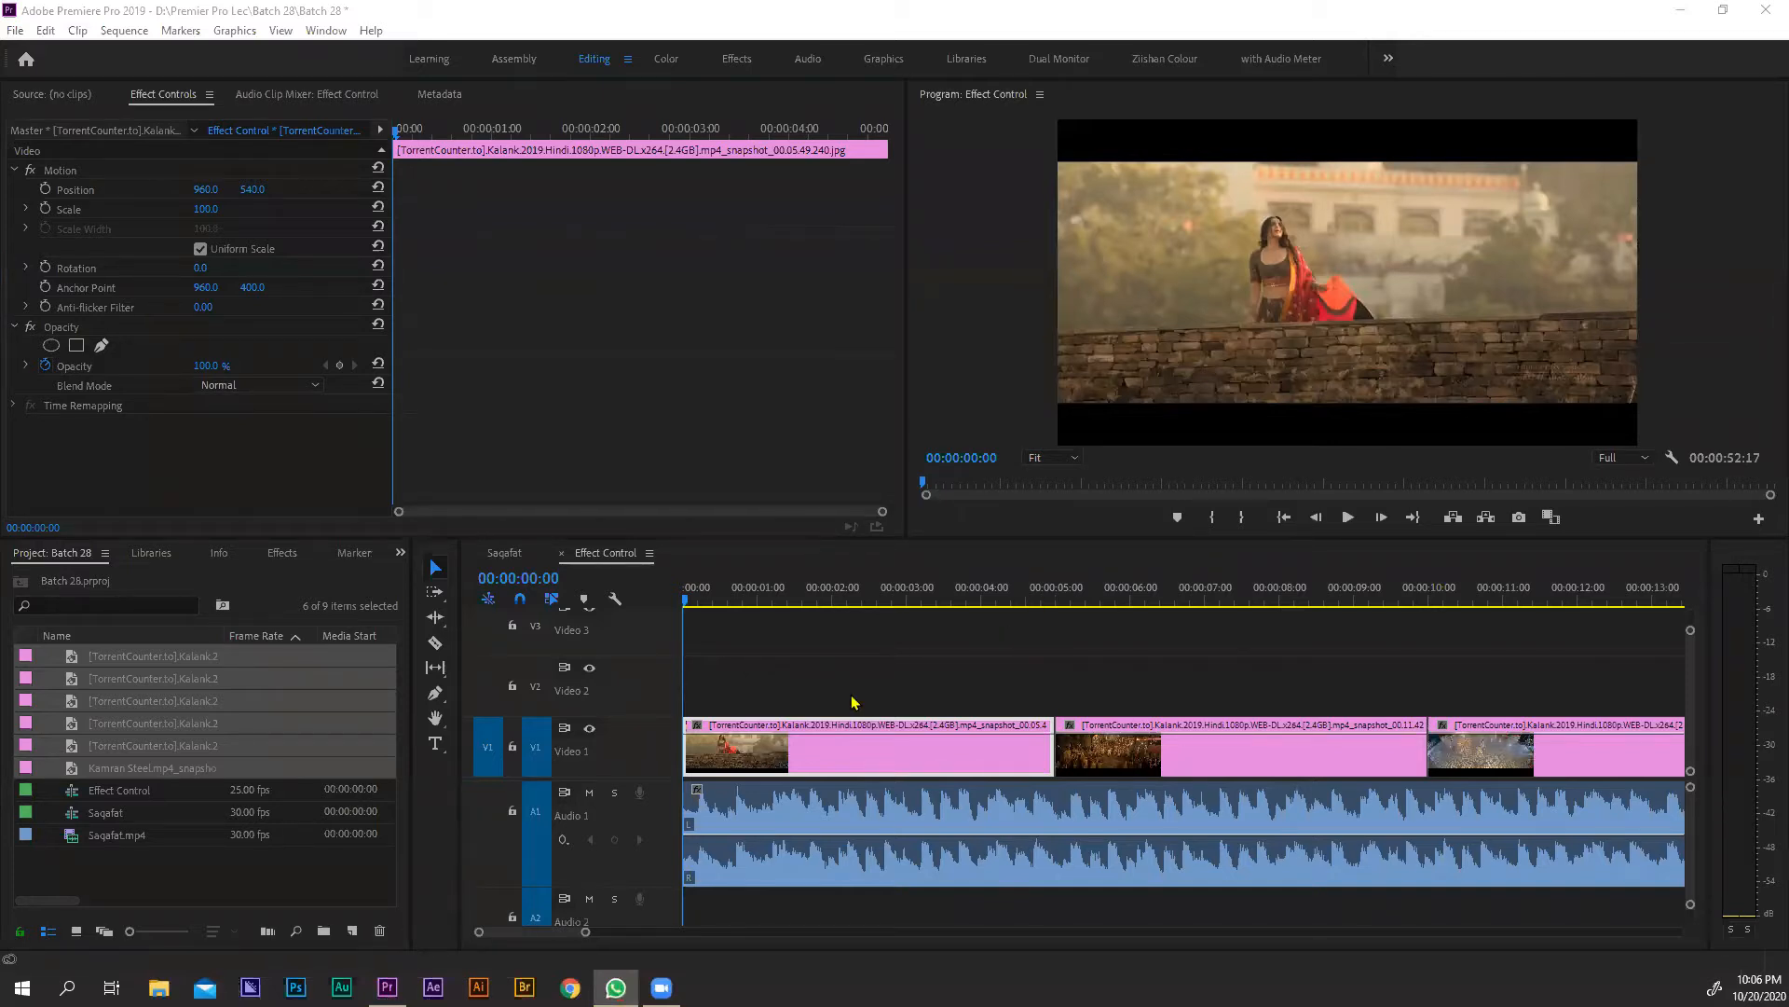
{"action": "left_click", "coordinate": [820, 687]}
{"action": "left_click", "coordinate": [836, 746]}
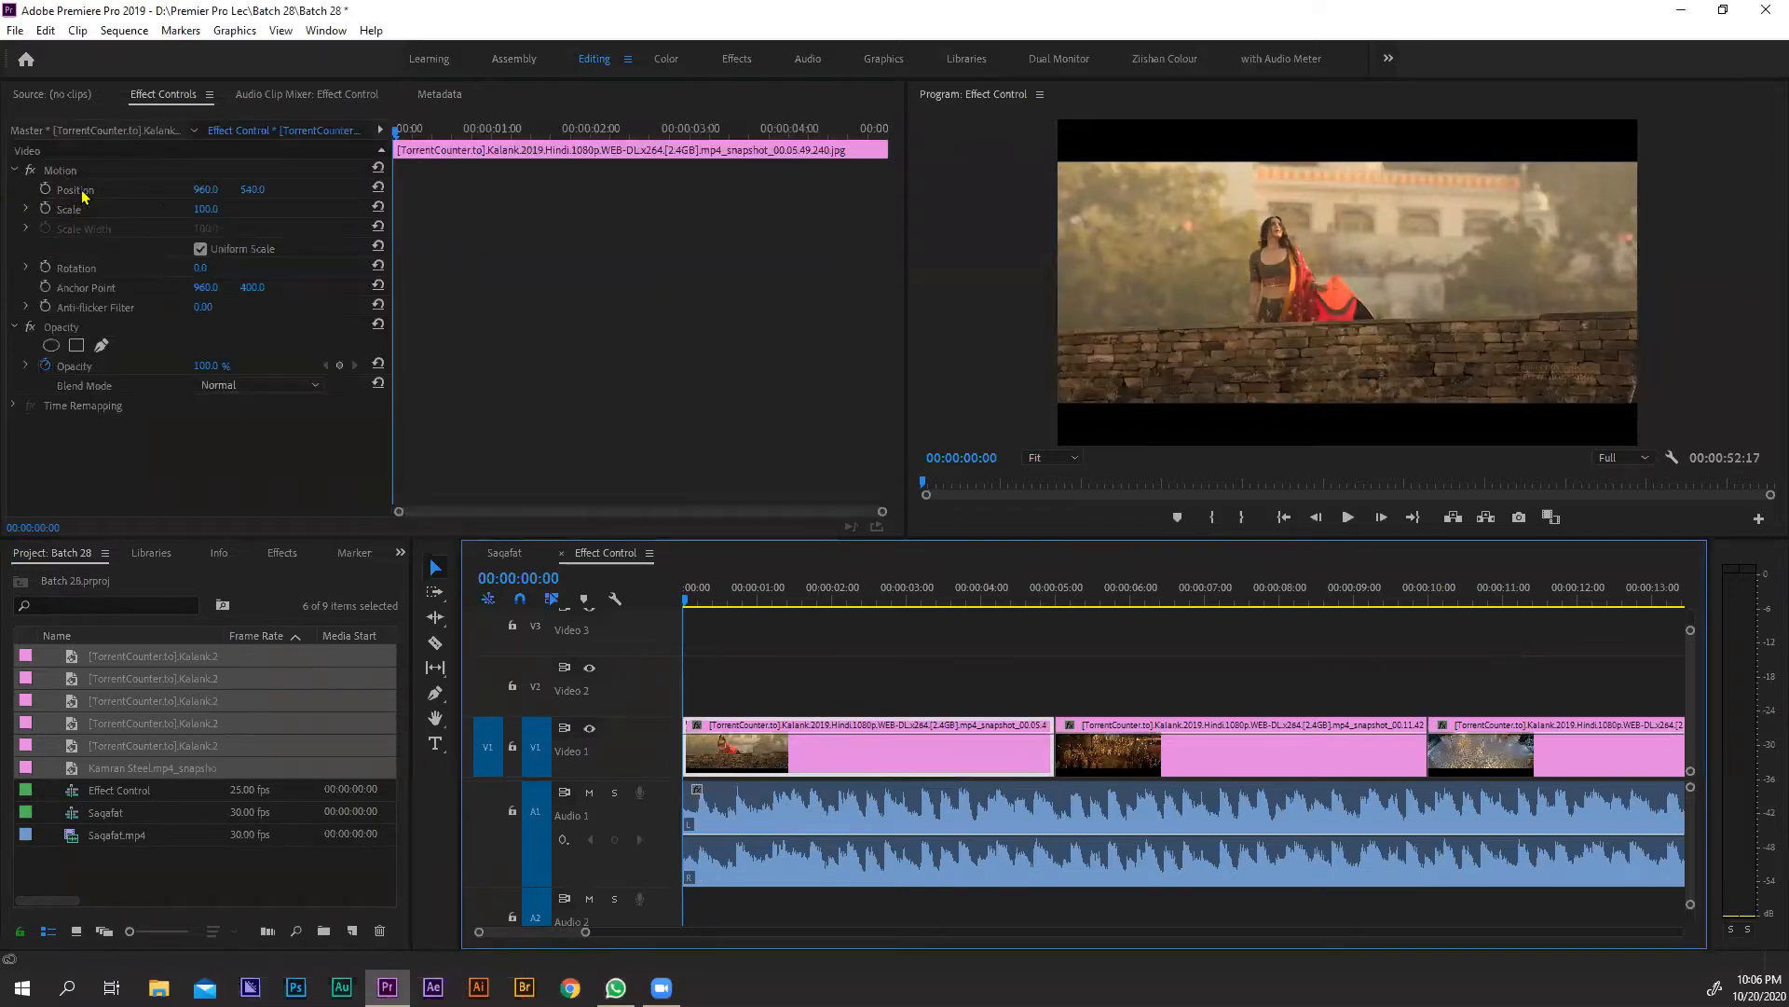
{"action": "key", "text": "alt+Tab"}
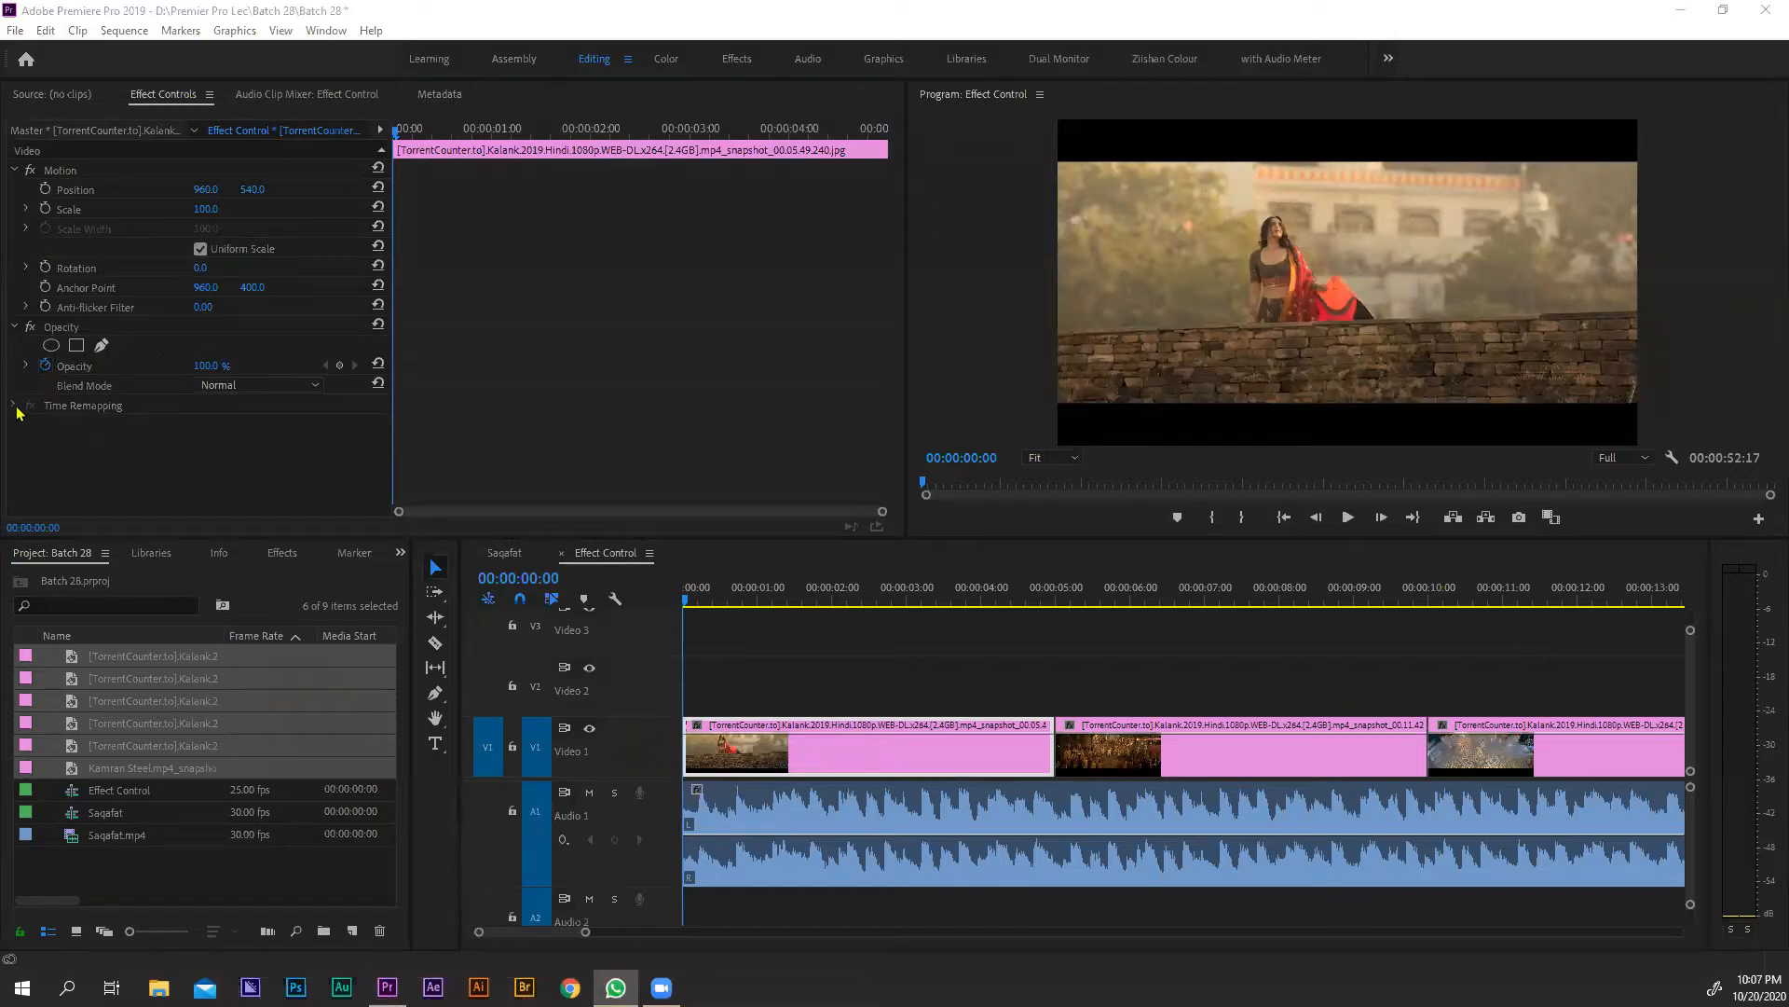
Step: Turn off opacity keyframing for the first image clip and enlarge the effect controls and program preview areas slightly
{"action": "left_click", "coordinate": [45, 366]}
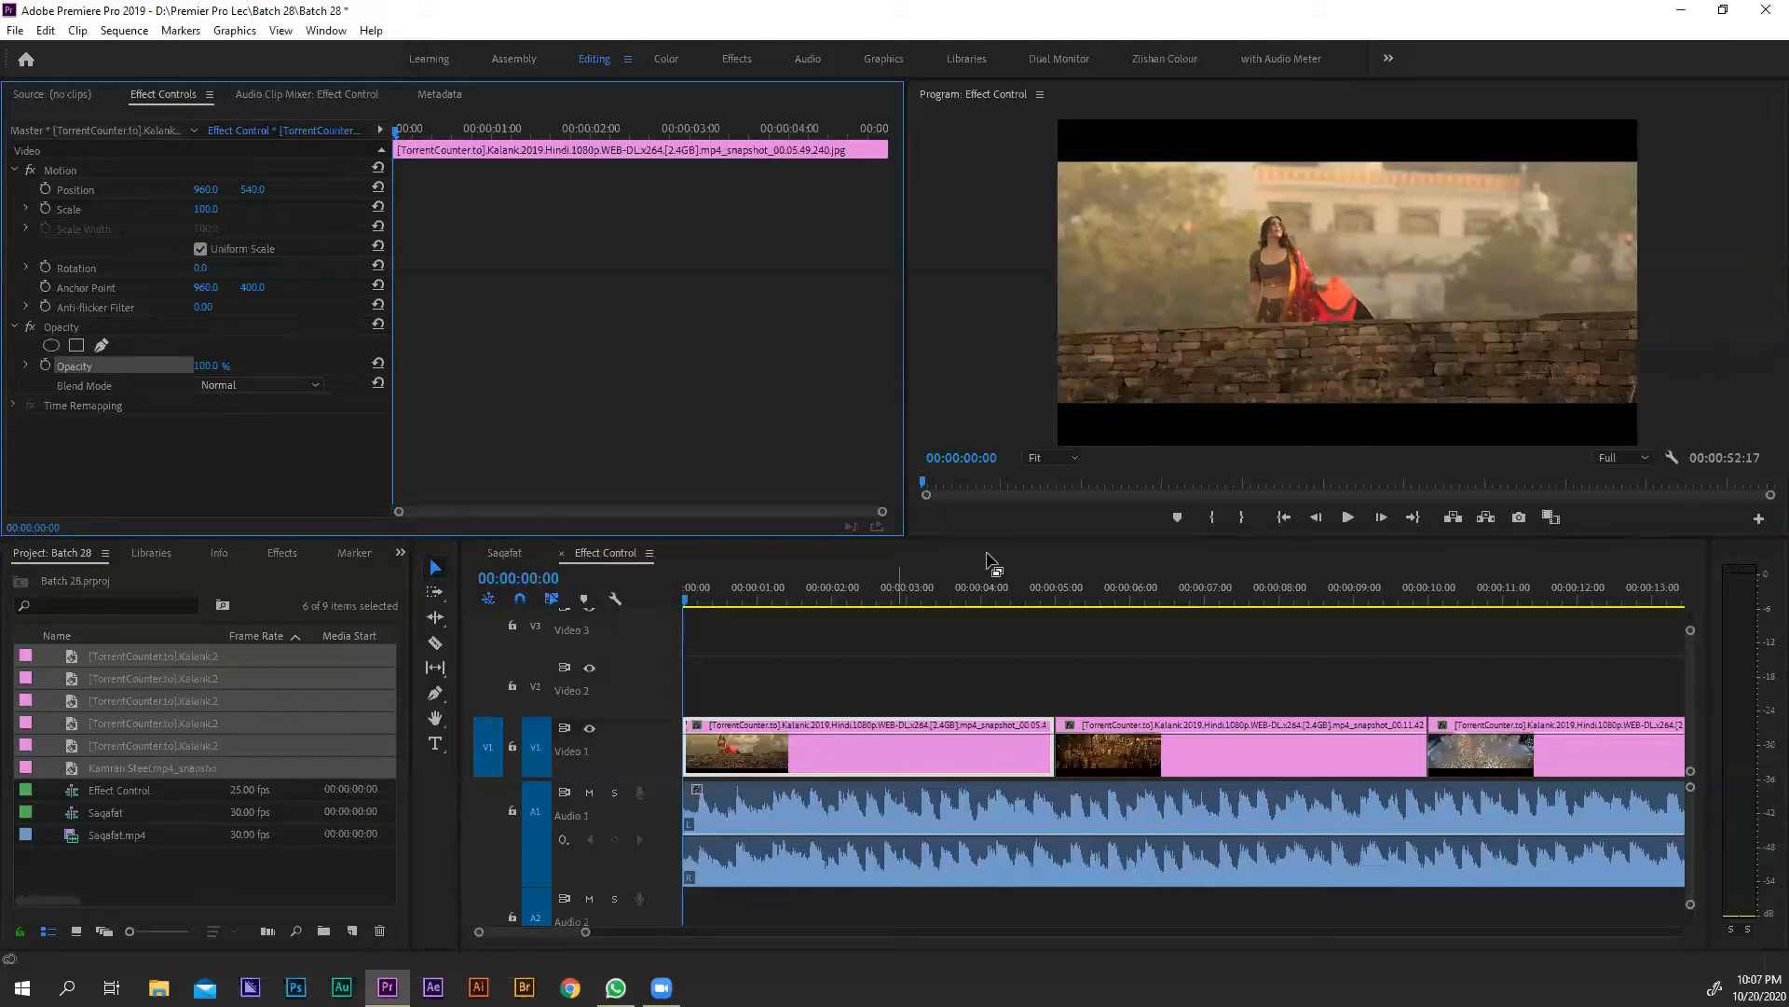
{"action": "left_click", "coordinate": [852, 736]}
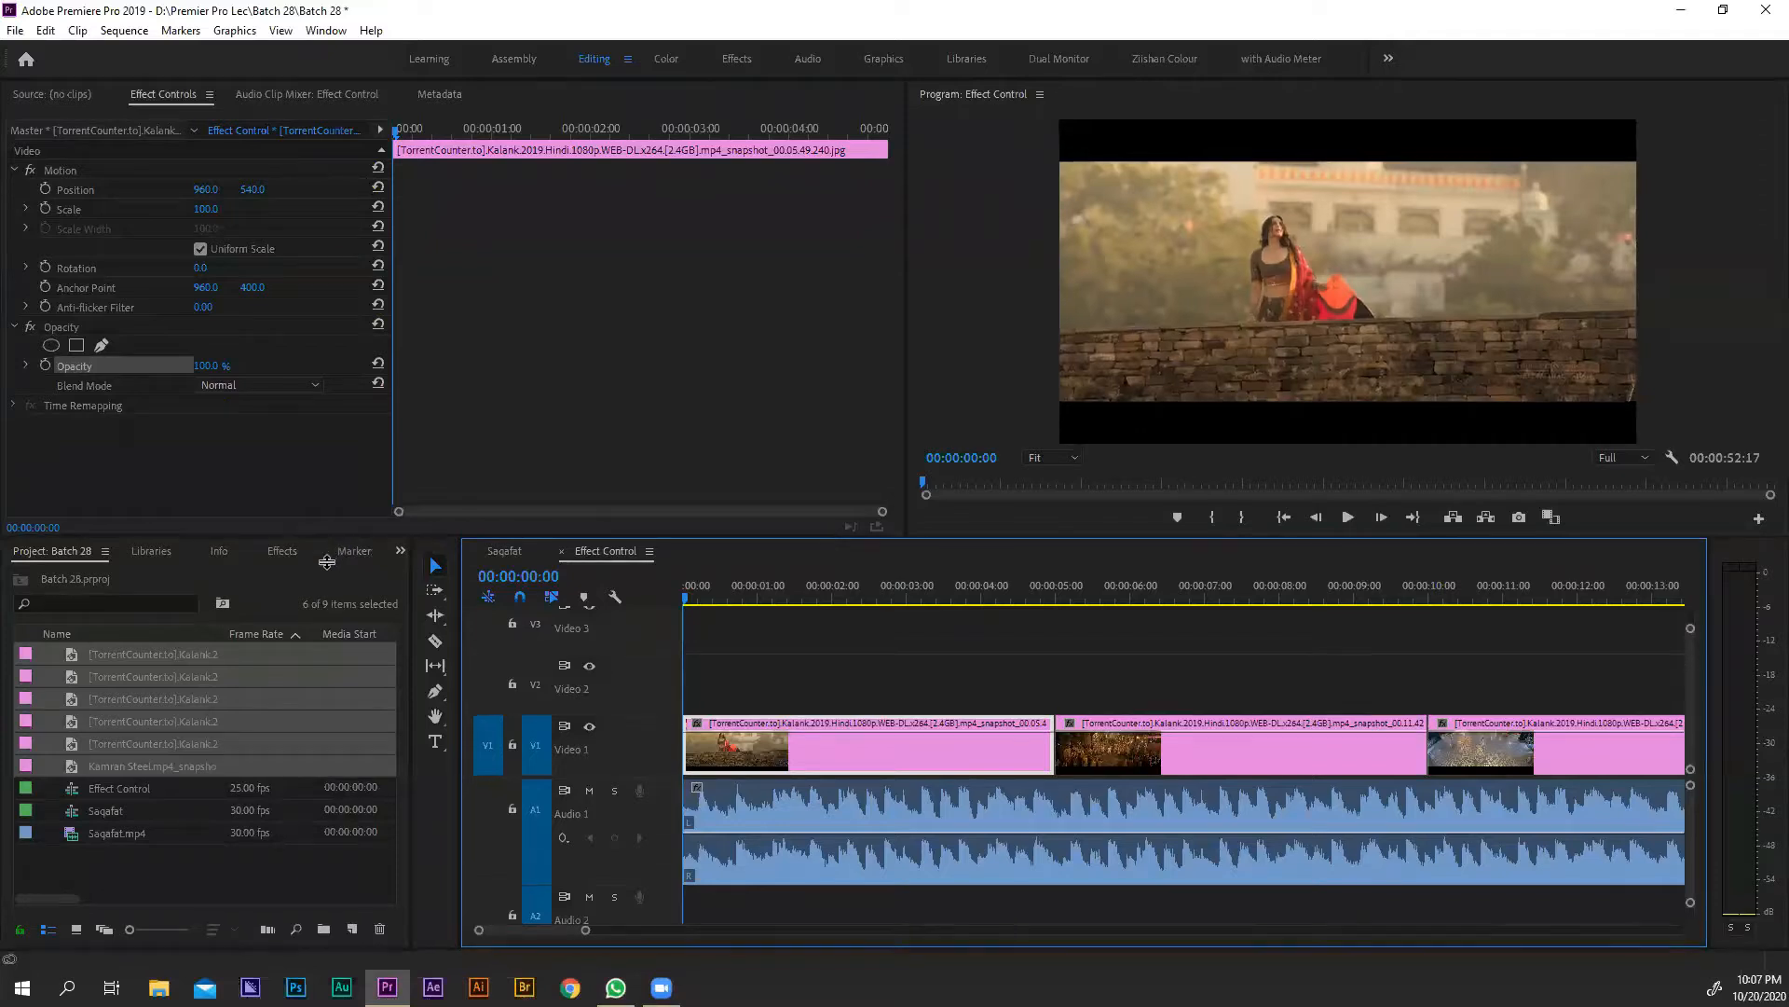
{"action": "left_click_drag", "start_coordinate": [337, 535], "coordinate": [337, 549]}
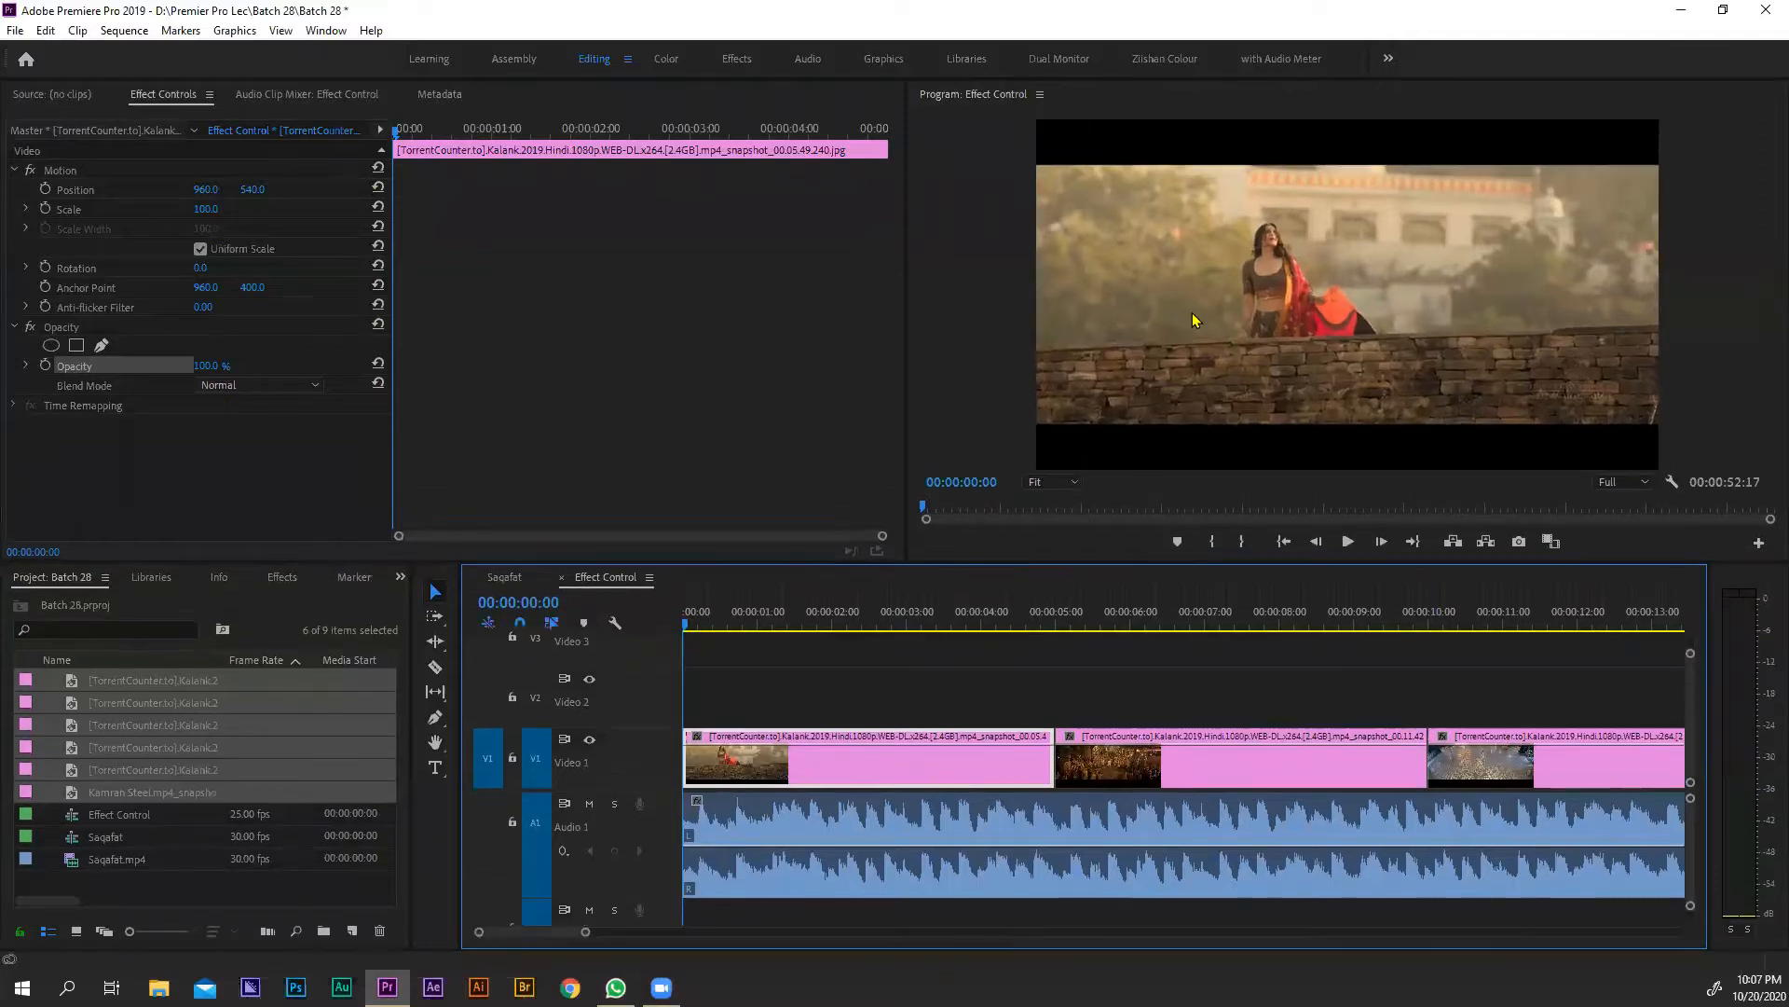
Step: Shift the first image clip horizontally to X positions of about 1851, 792 and -1021, and reset its position
{"action": "left_click", "coordinate": [822, 697]}
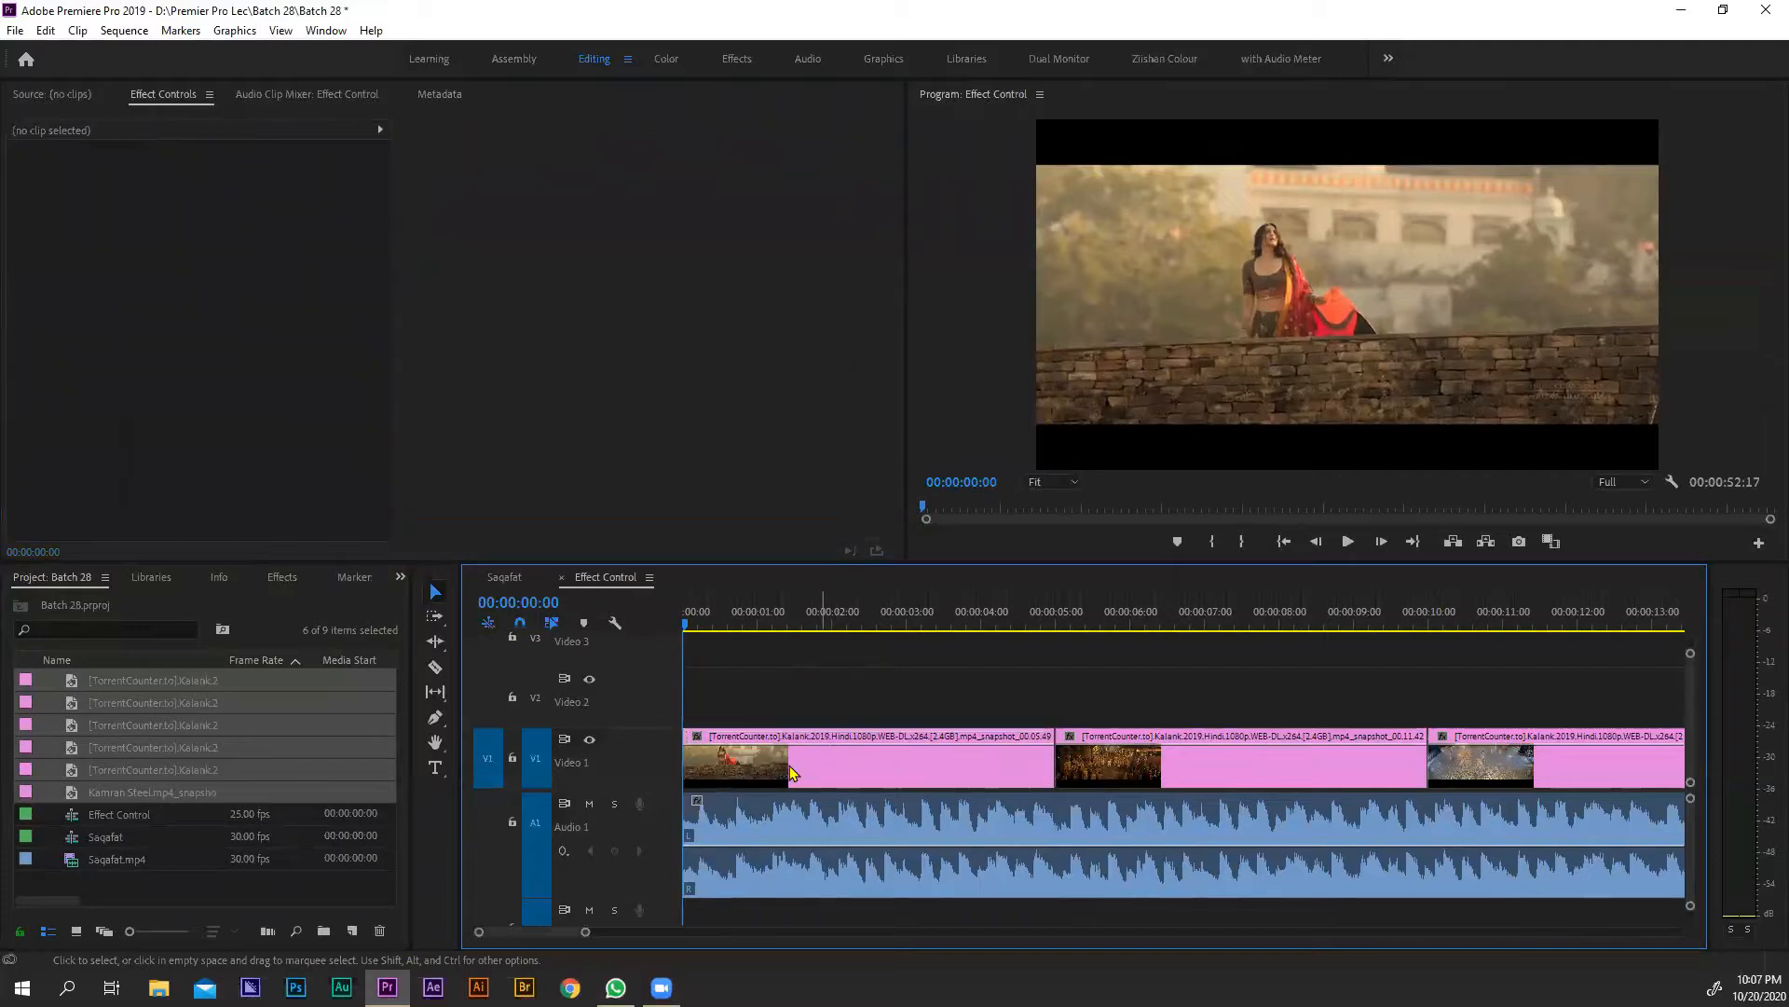
{"action": "left_click", "coordinate": [787, 779]}
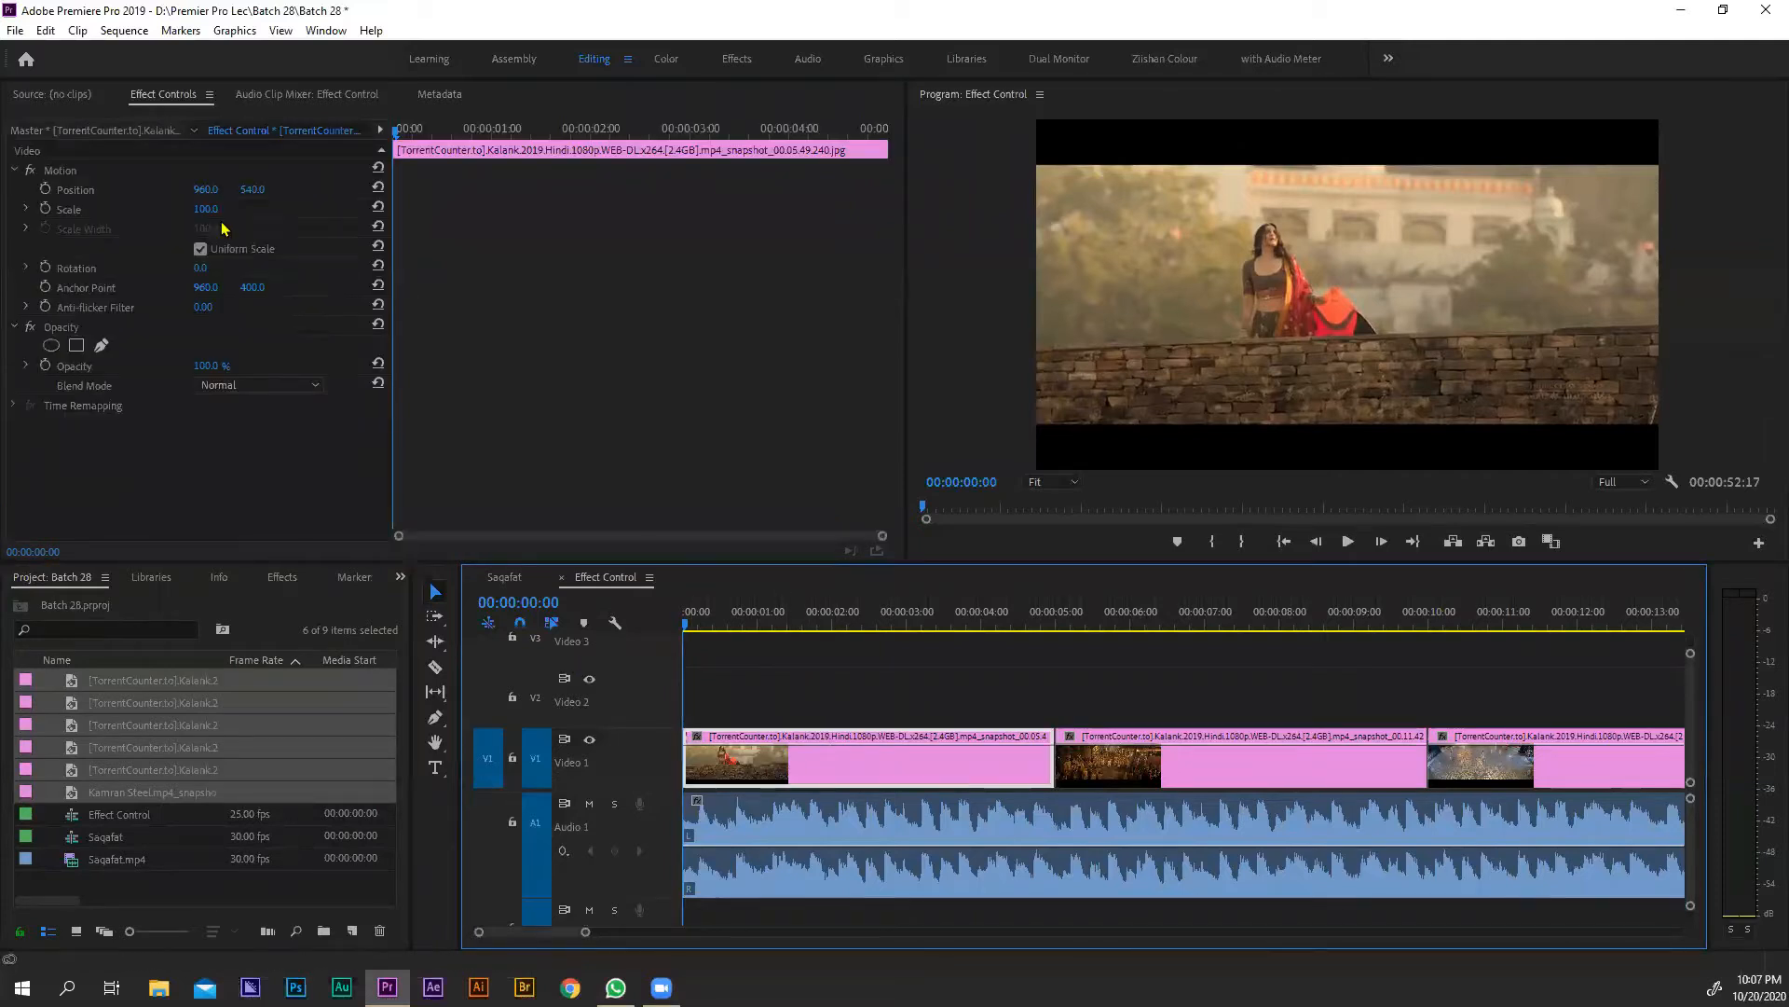
{"action": "left_click", "coordinate": [206, 191]}
{"action": "key", "text": "Return"}
{"action": "left_click_drag", "start_coordinate": [206, 190], "coordinate": [1250, 299]}
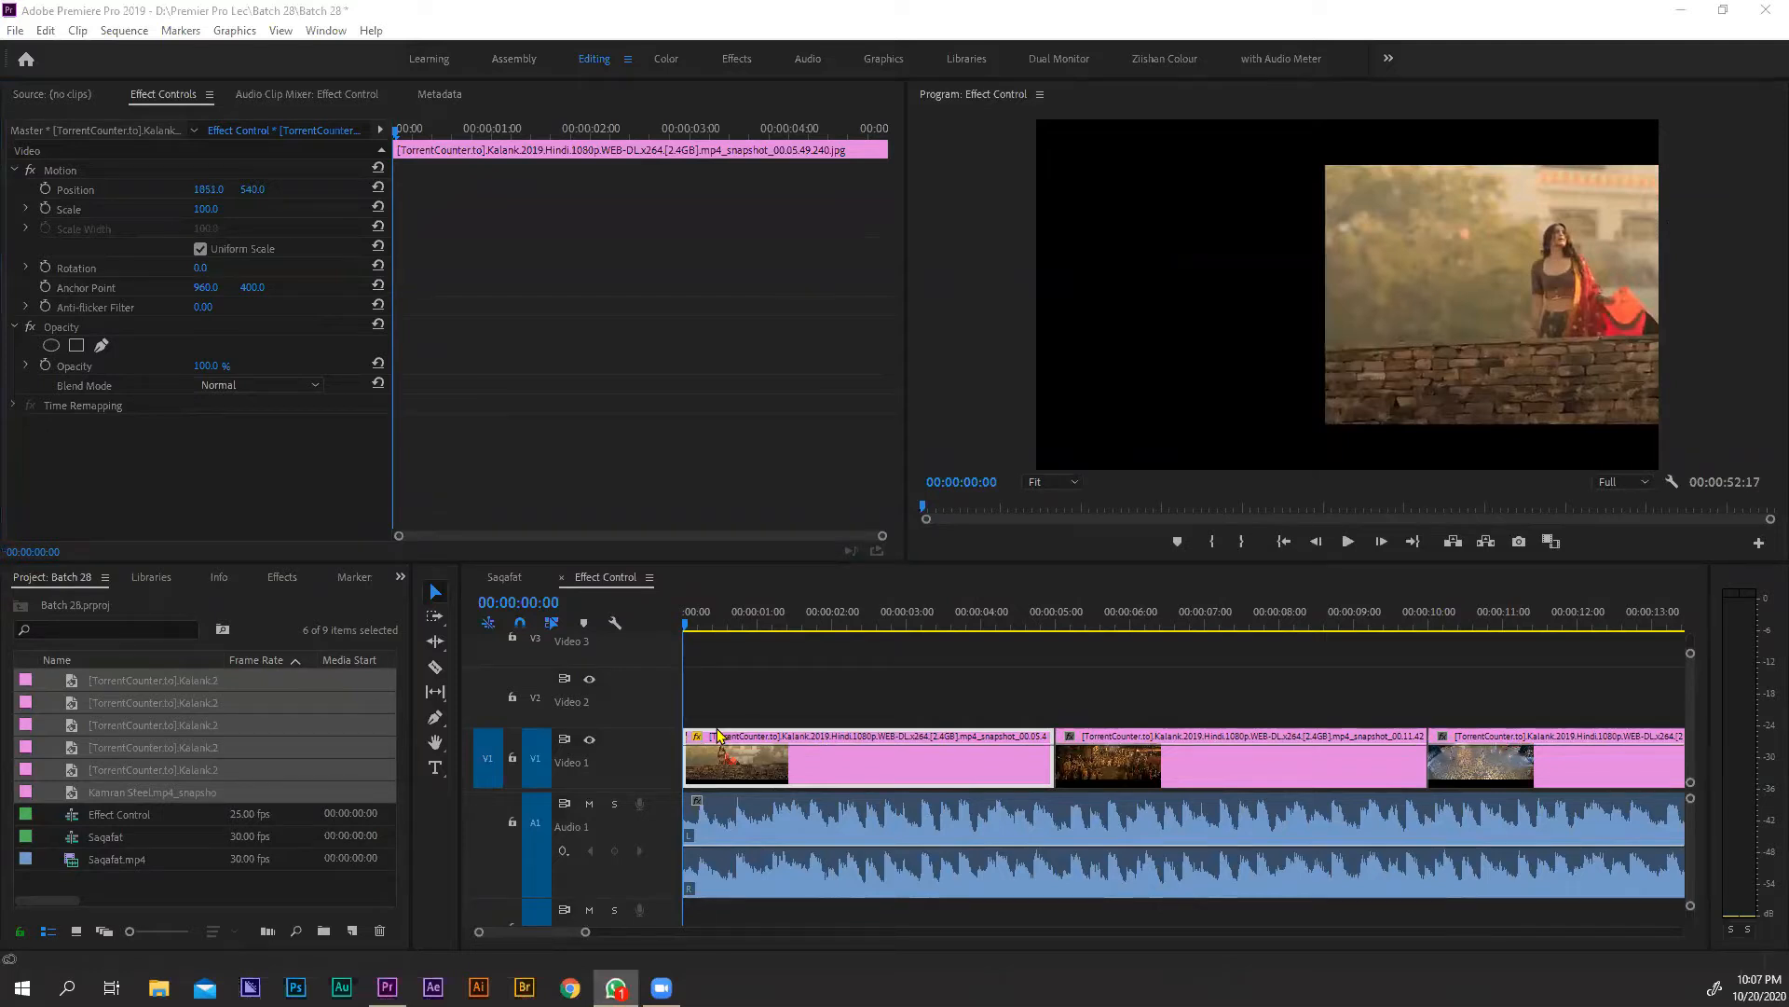
{"action": "left_click_drag", "start_coordinate": [216, 198], "coordinate": [5, 198]}
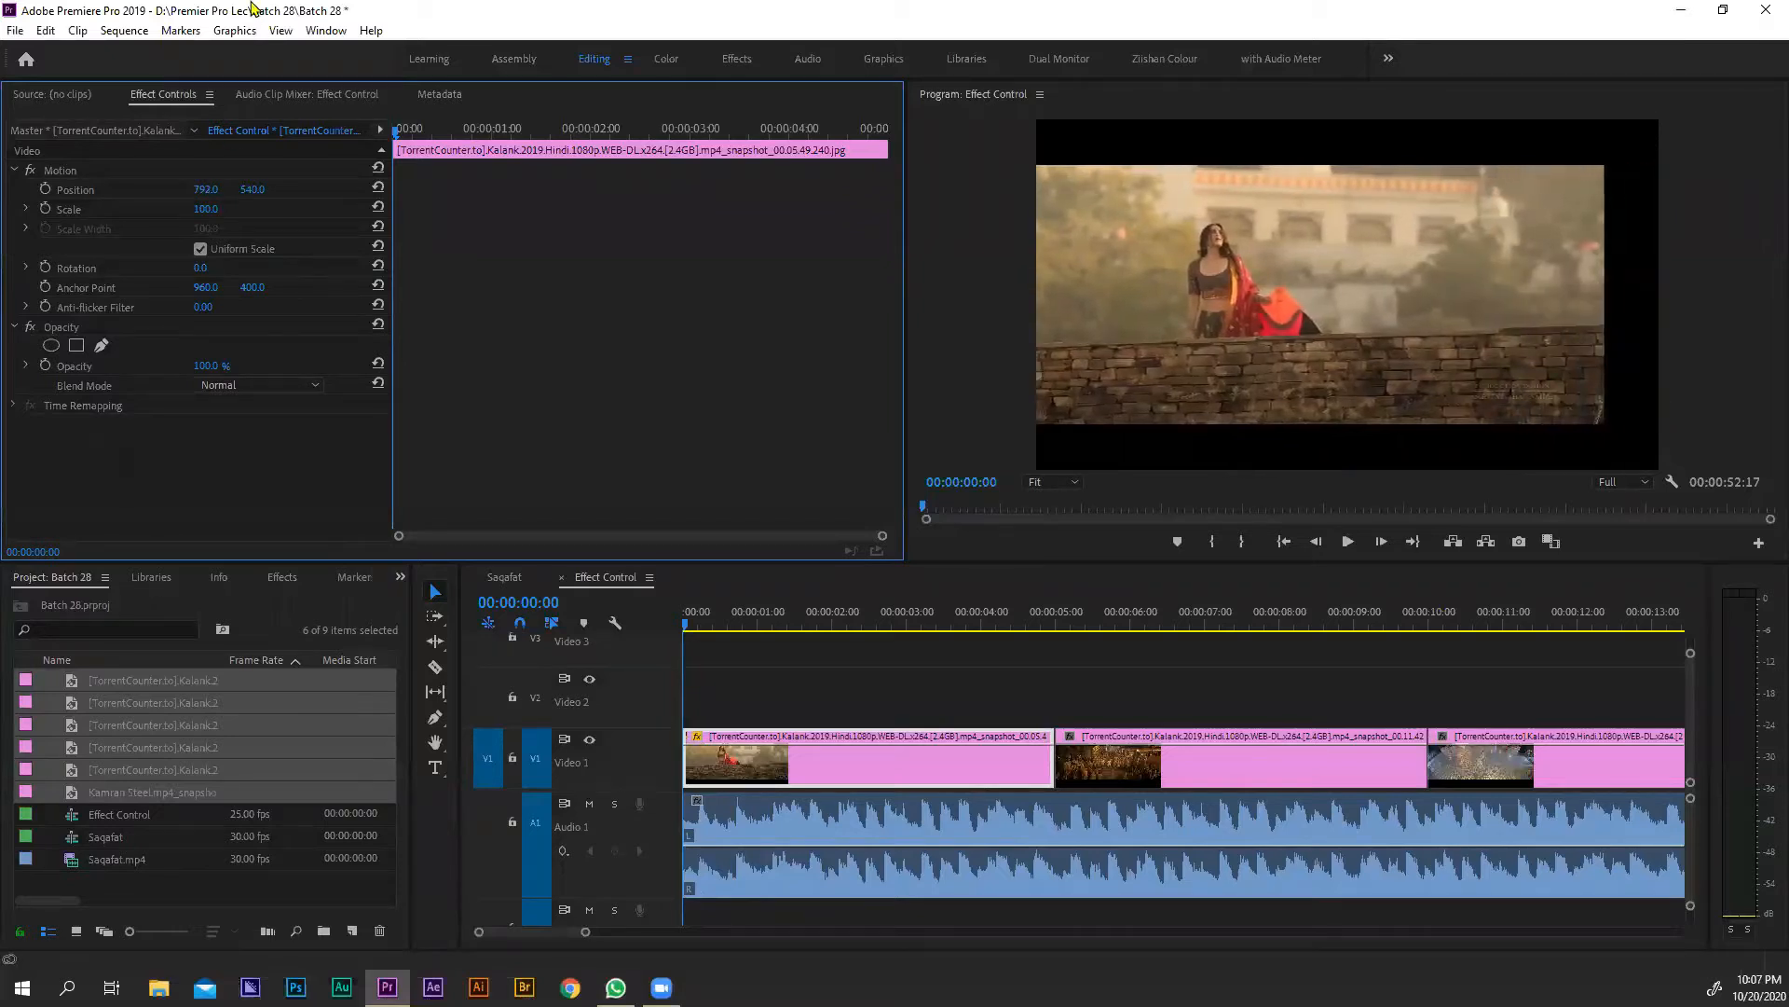
{"action": "left_click_drag", "start_coordinate": [215, 195], "coordinate": [4, 197]}
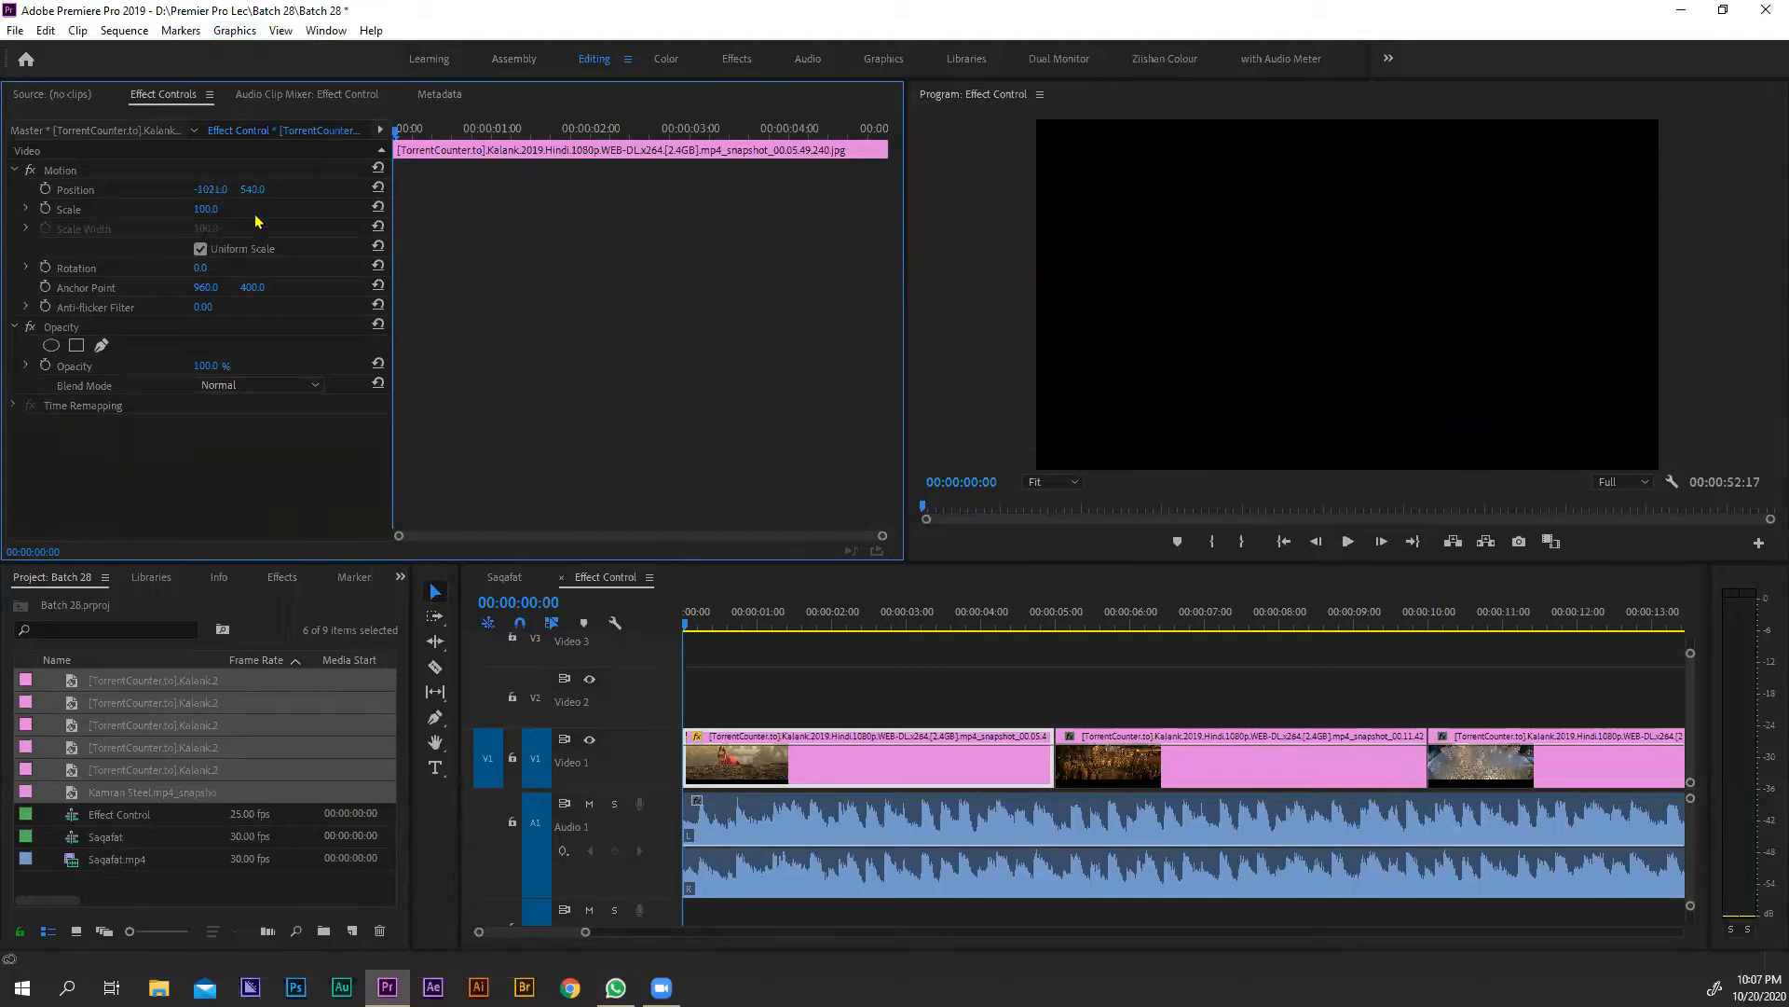
{"action": "left_click", "coordinate": [377, 186]}
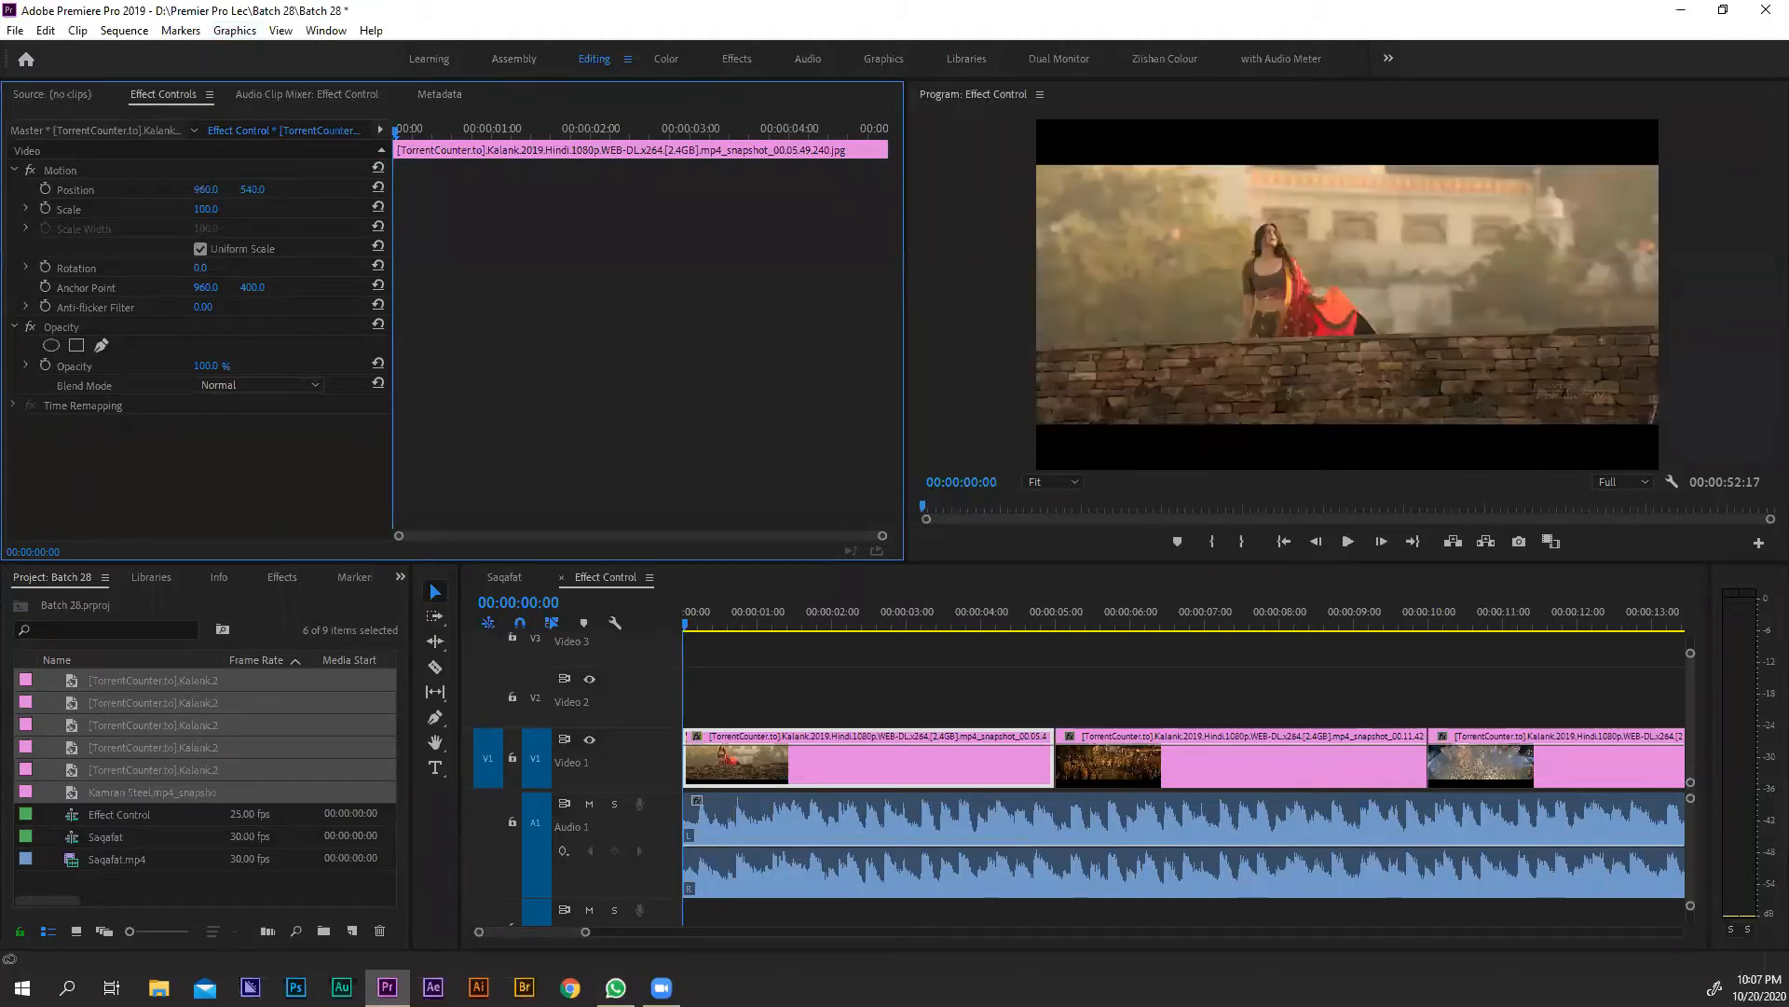
Step: Move the first image clip vertically to Y positions of about 1044 and 1228, and restore its default position
{"action": "left_click_drag", "start_coordinate": [253, 190], "coordinate": [722, 191]}
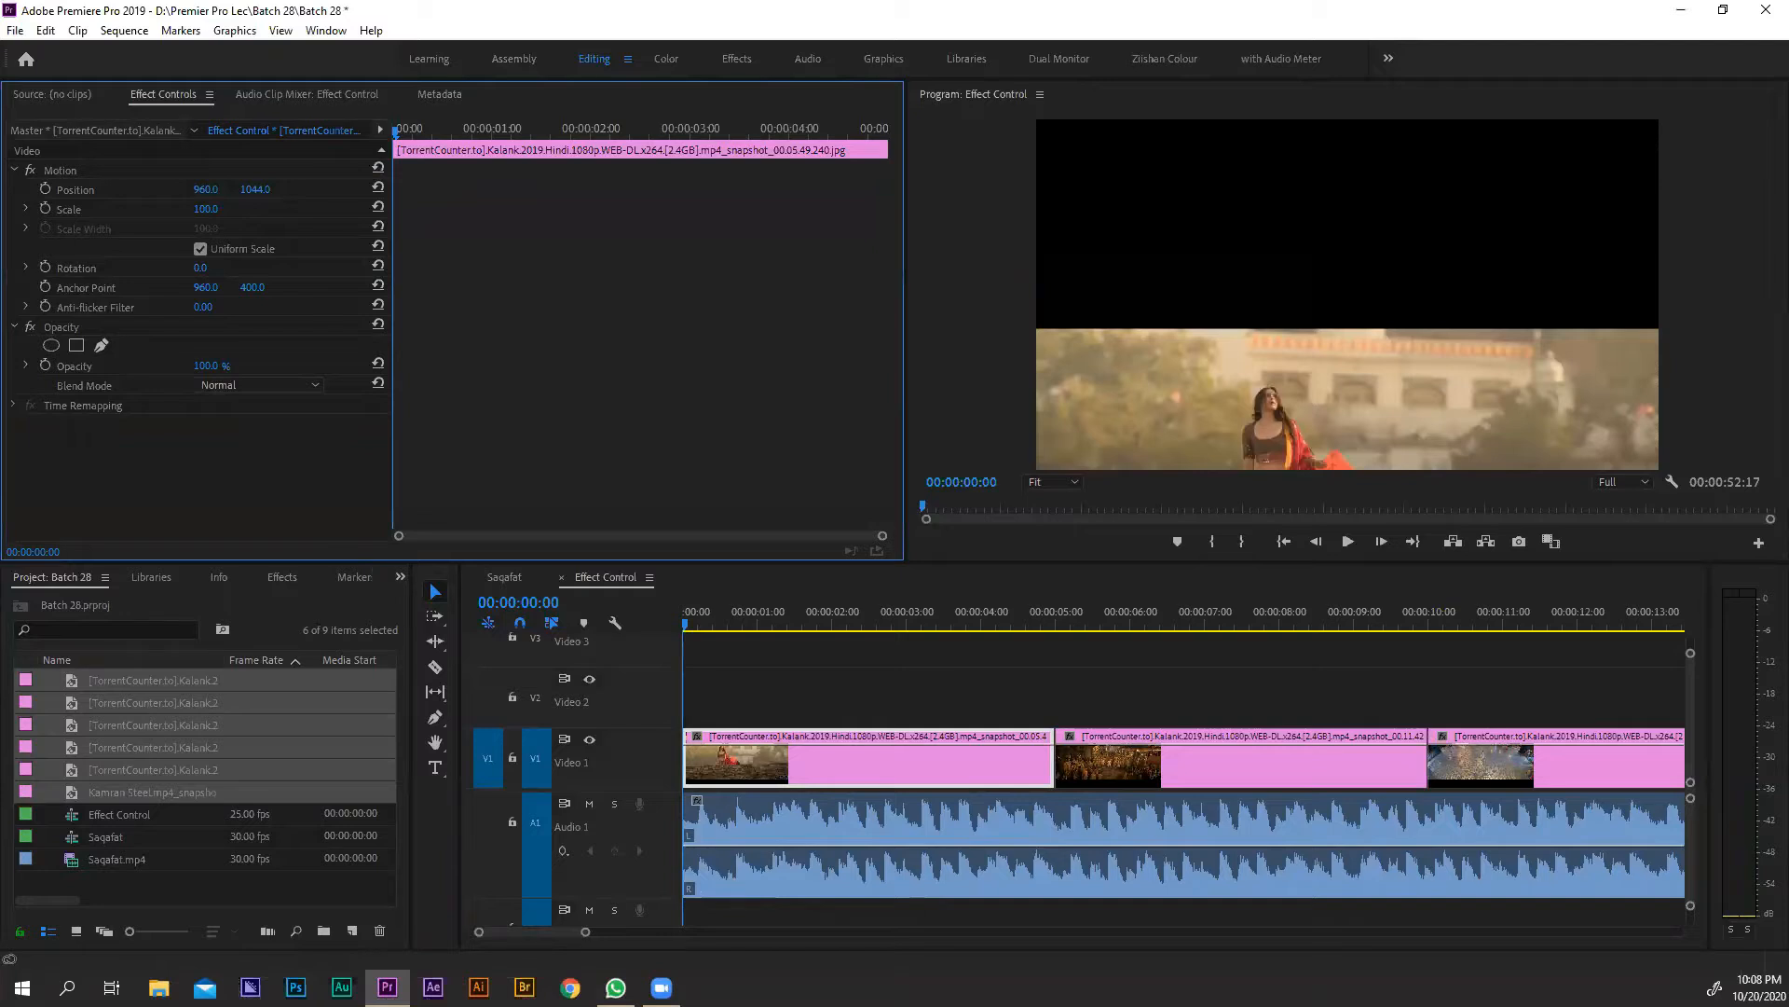
{"action": "left_click_drag", "start_coordinate": [722, 190], "coordinate": [894, 190]}
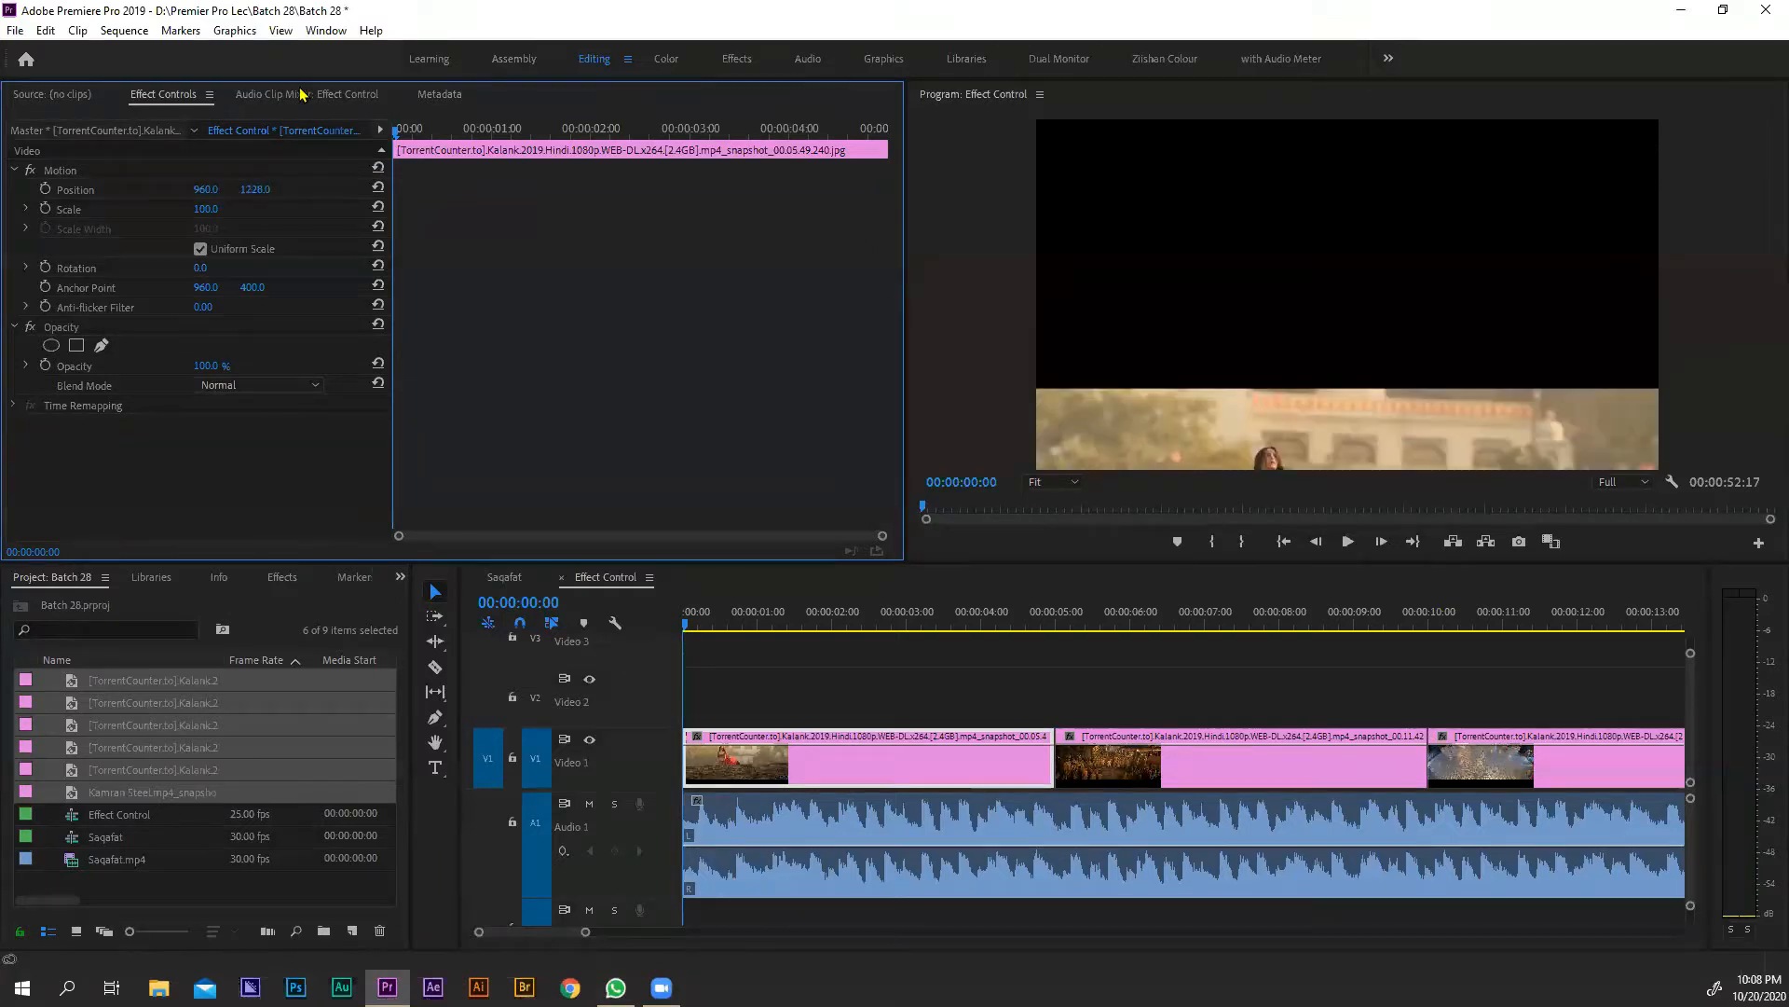
{"action": "left_click", "coordinate": [378, 169]}
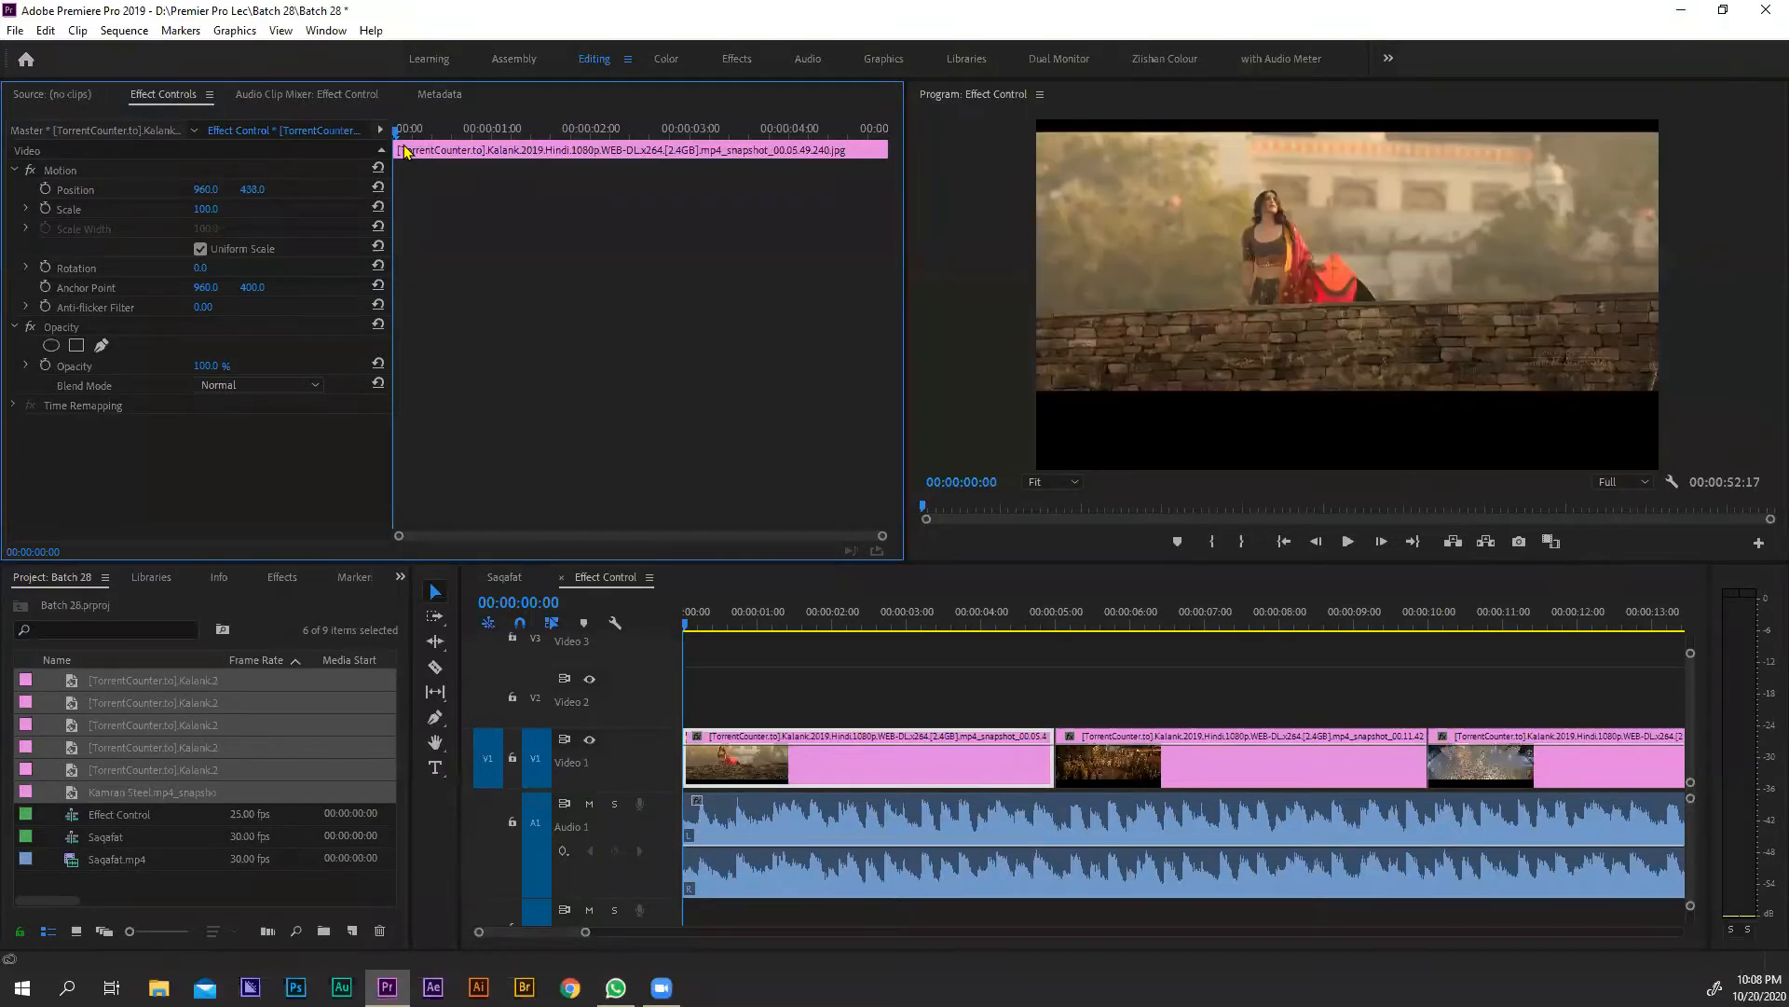
{"action": "key", "text": "ctrl+z"}
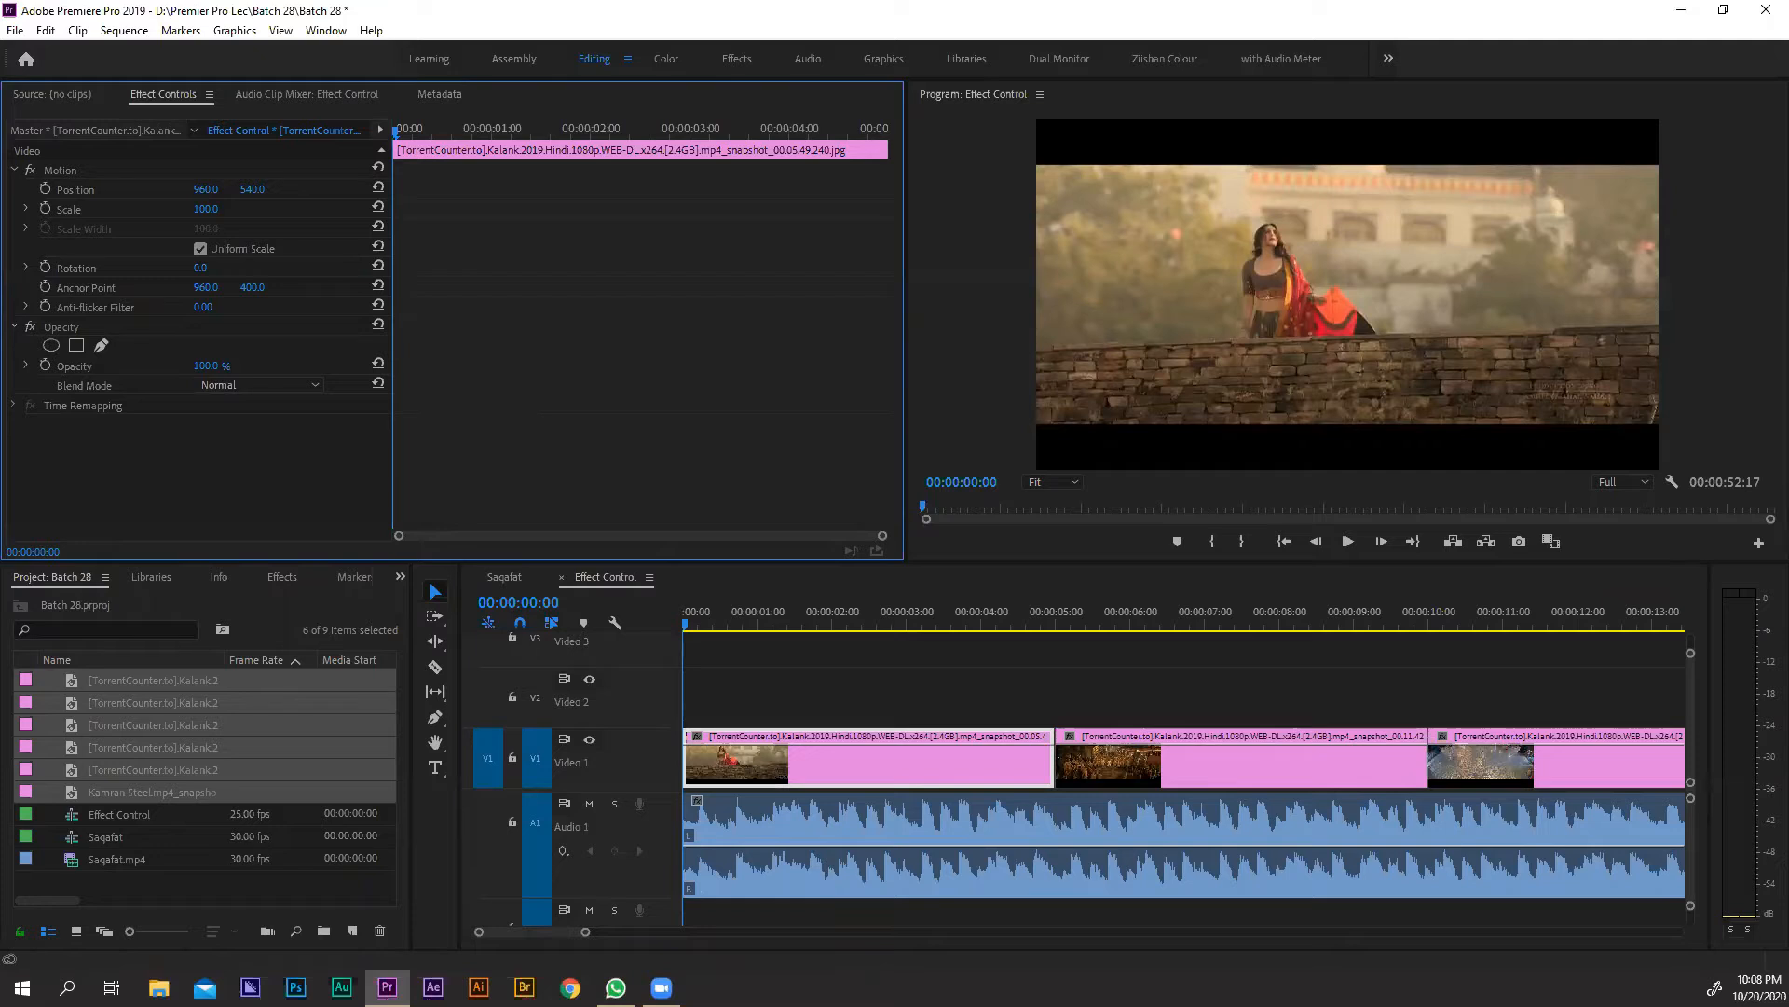
Step: Offset the first image clip both horizontally and vertically, to a Y position of about 752, and undo the position changes
{"action": "left_click_drag", "start_coordinate": [206, 189], "coordinate": [142, 247]}
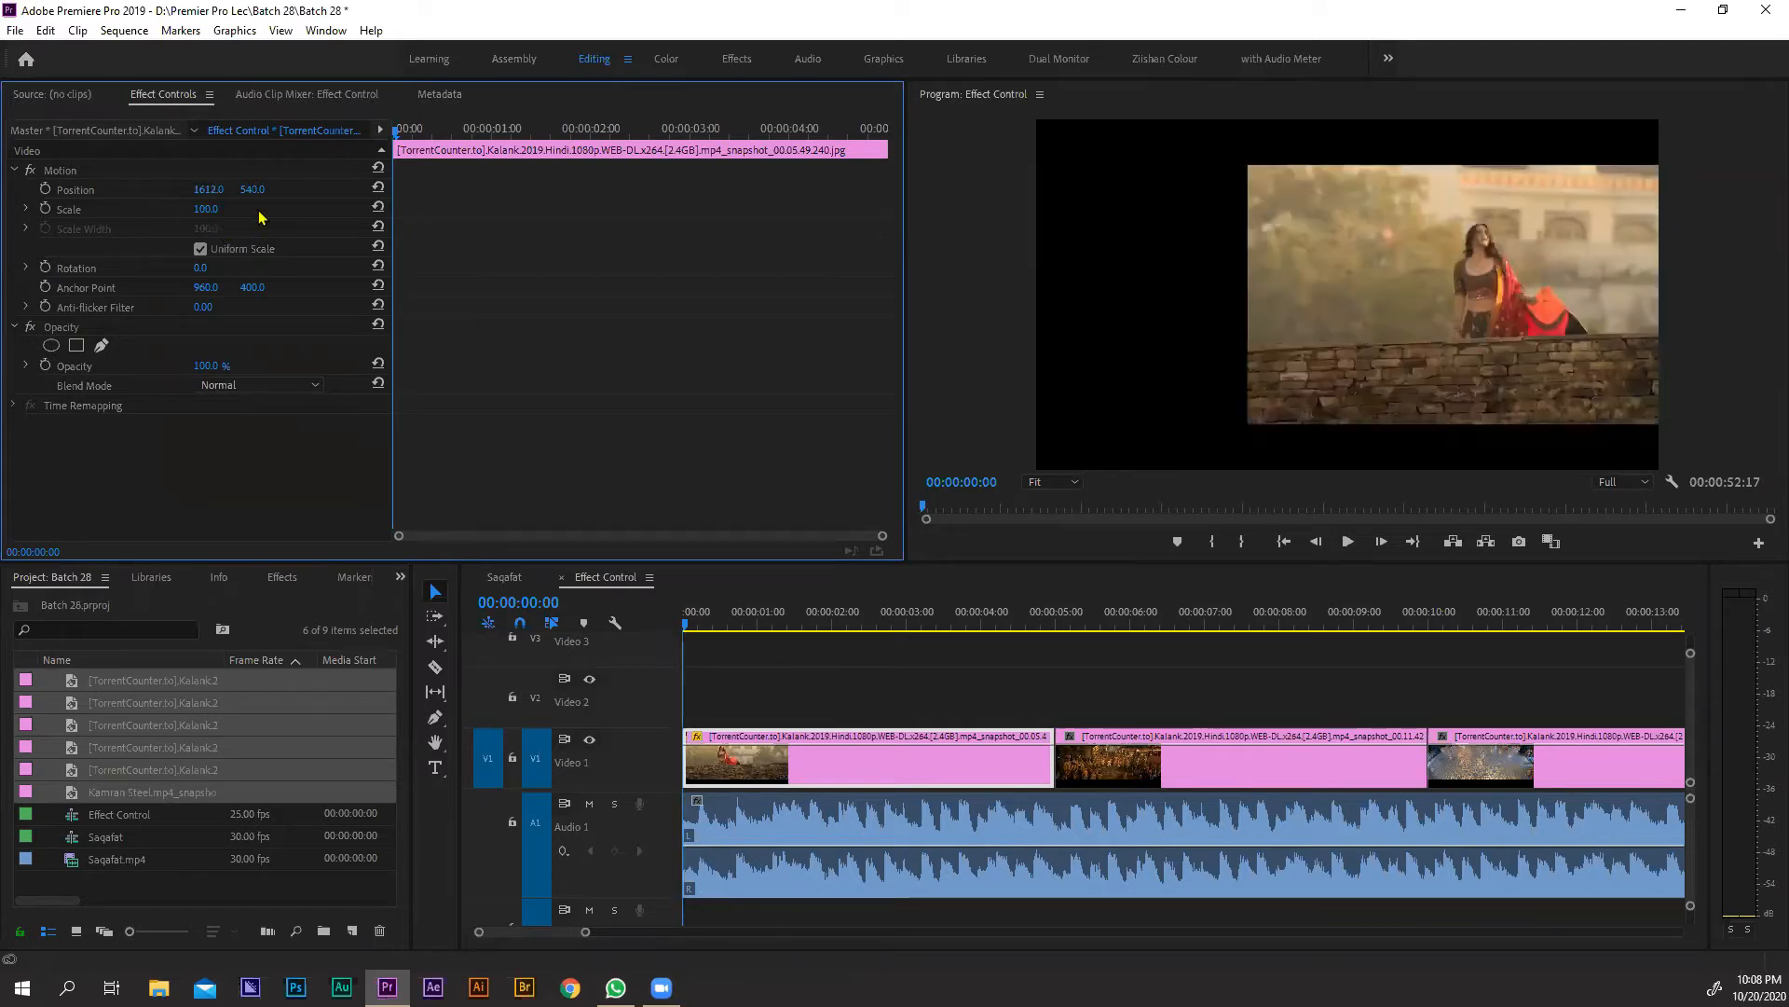
{"action": "left_click_drag", "start_coordinate": [252, 190], "coordinate": [451, 190]}
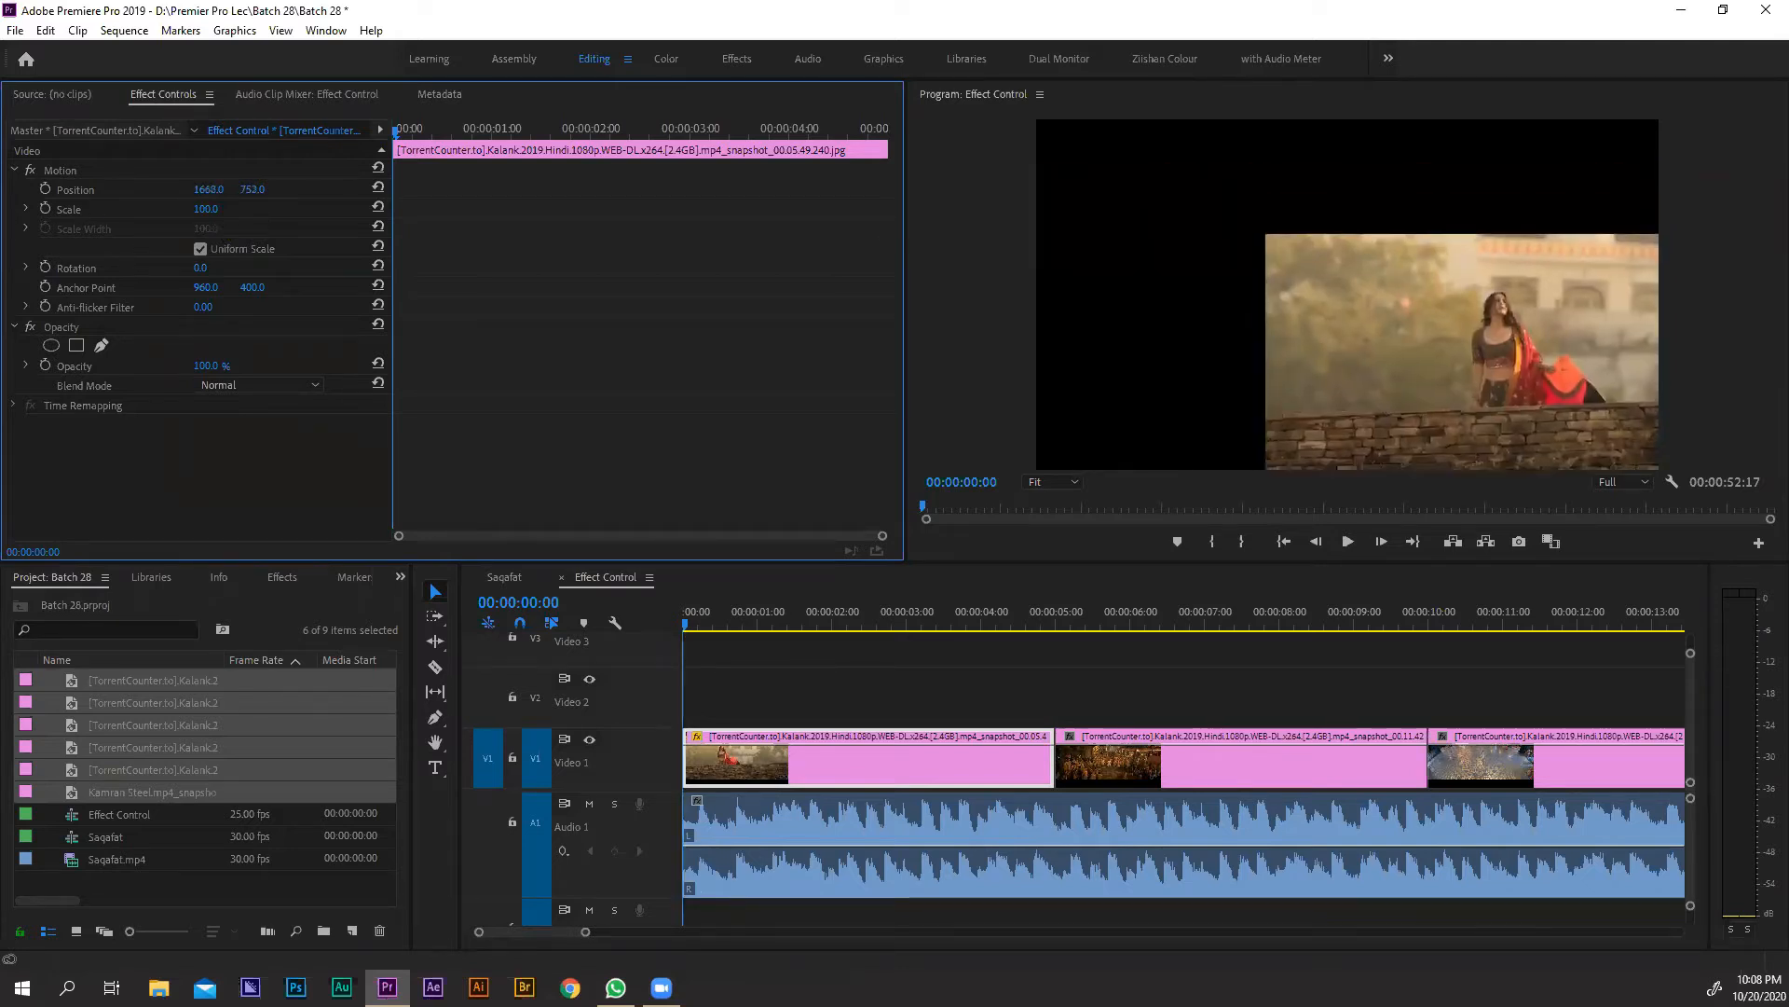
{"action": "mouse_move", "coordinate": [253, 189]}
{"action": "left_mouse_down"}
{"action": "mouse_move", "coordinate": [256, 155]}
{"action": "mouse_move", "coordinate": [280, 190]}
{"action": "mouse_move", "coordinate": [263, 205]}
{"action": "left_mouse_up"}
{"action": "key", "text": "ctrl+z"}
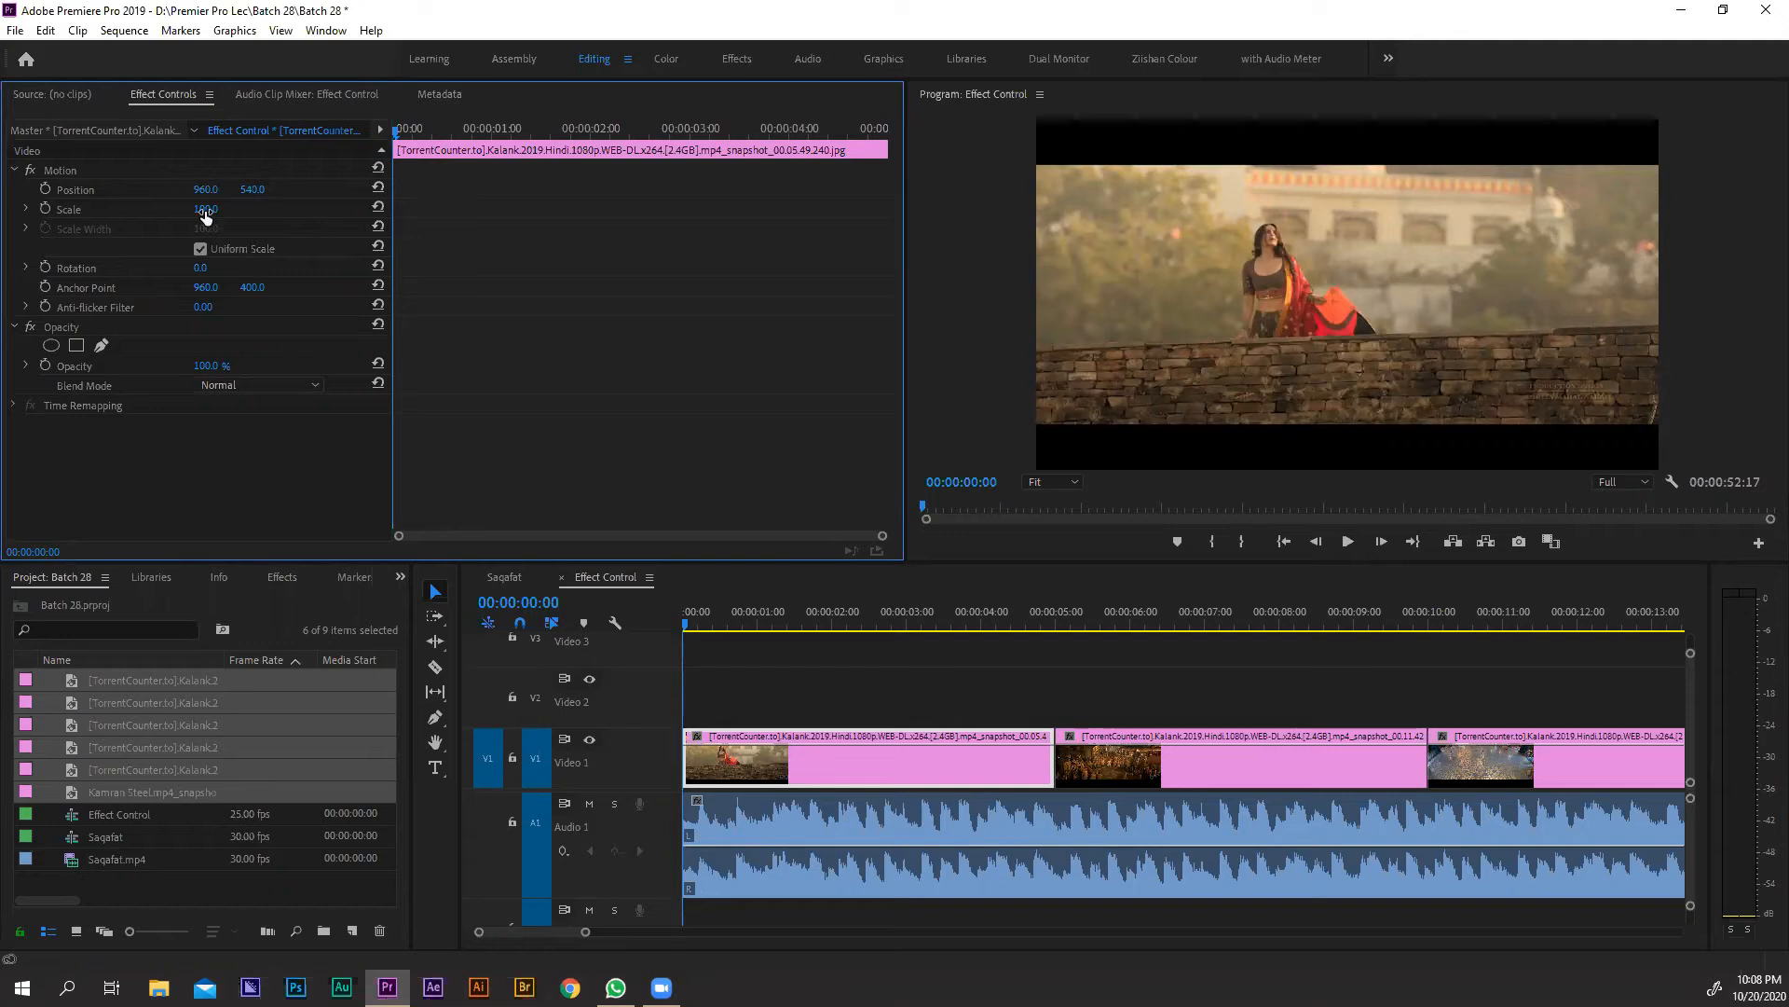
Step: Shrink the first image clip to a scale of 30, enlarge it to about 235, and reset its Motion settings
{"action": "left_click_drag", "start_coordinate": [206, 212], "coordinate": [207, 211]}
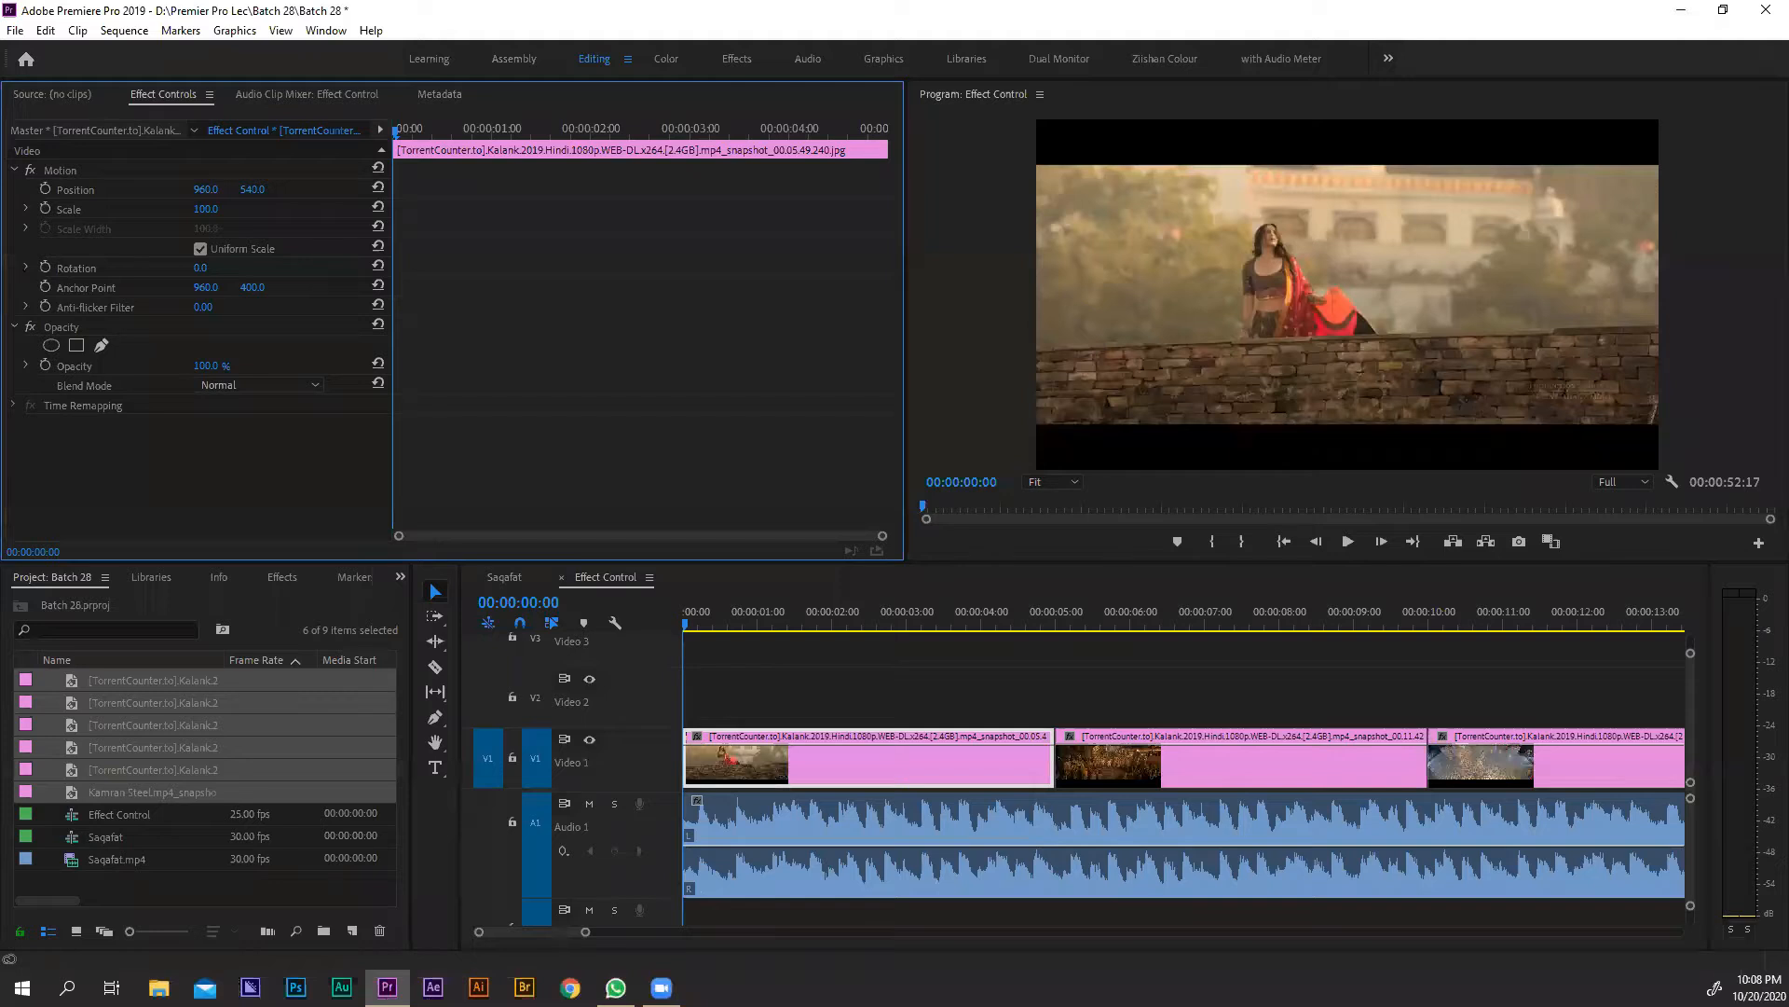
{"action": "mouse_move", "coordinate": [206, 209]}
{"action": "left_mouse_down"}
{"action": "mouse_move", "coordinate": [336, 209]}
{"action": "mouse_move", "coordinate": [205, 209]}
{"action": "left_mouse_up"}
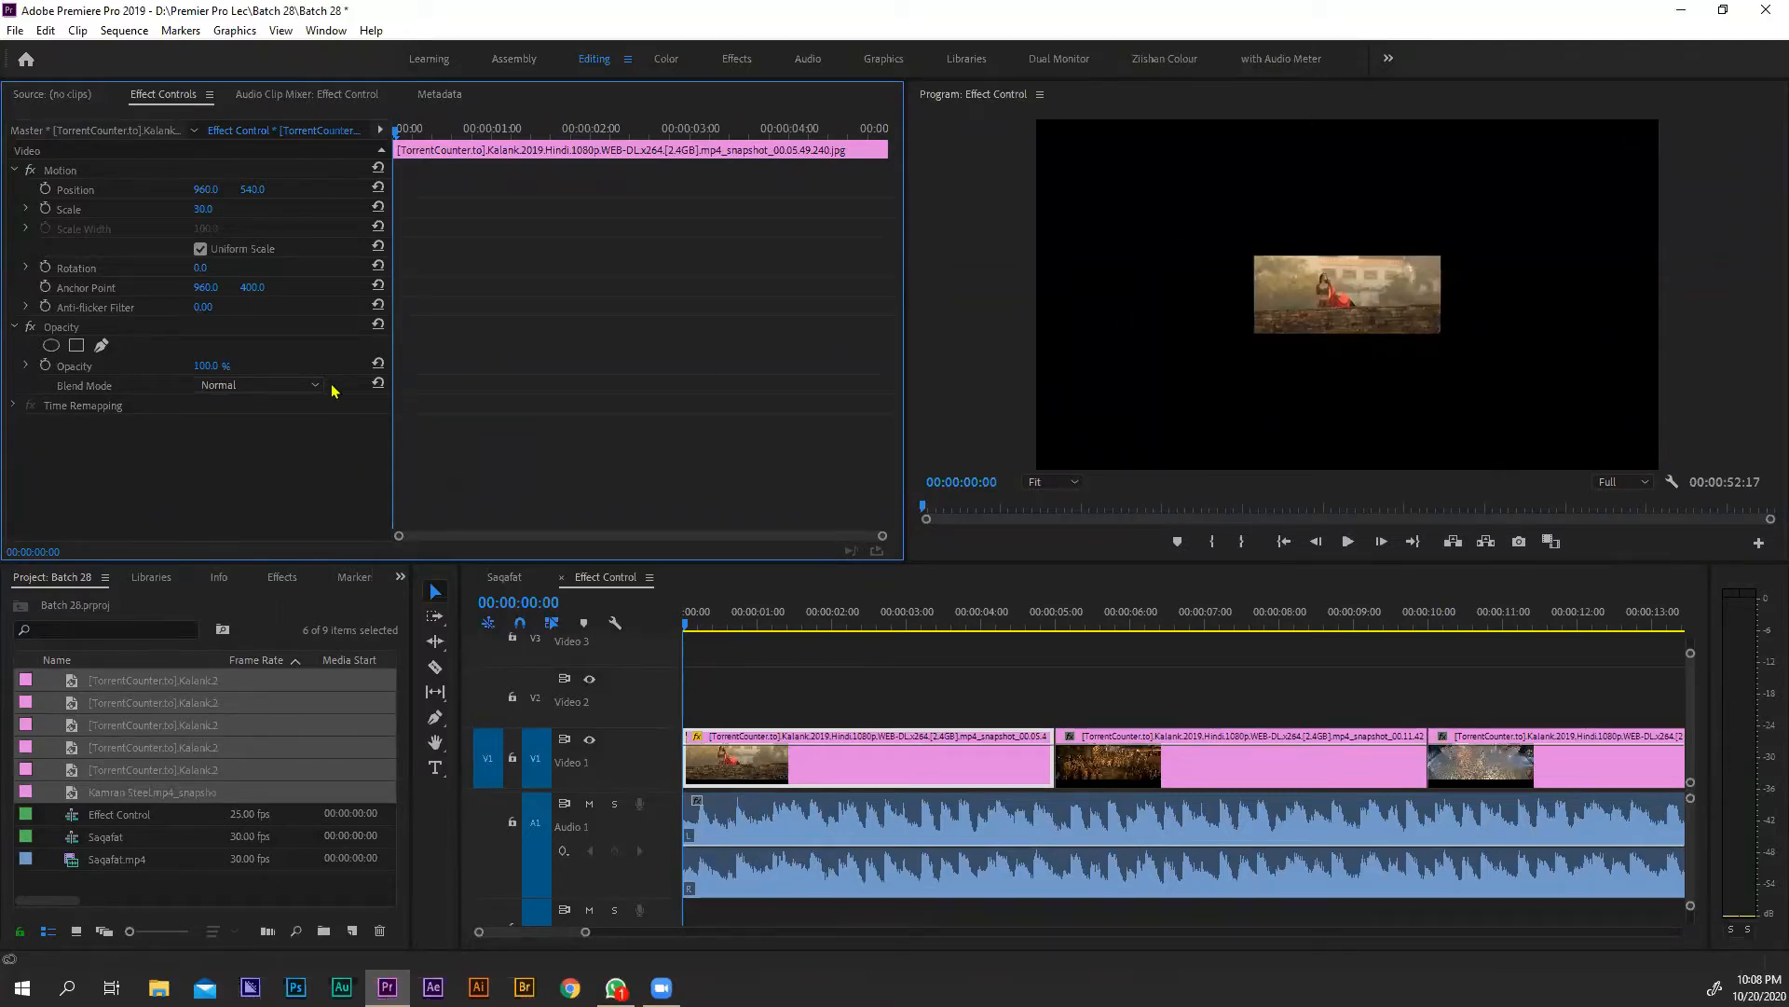
{"action": "left_click_drag", "start_coordinate": [203, 209], "coordinate": [294, 209]}
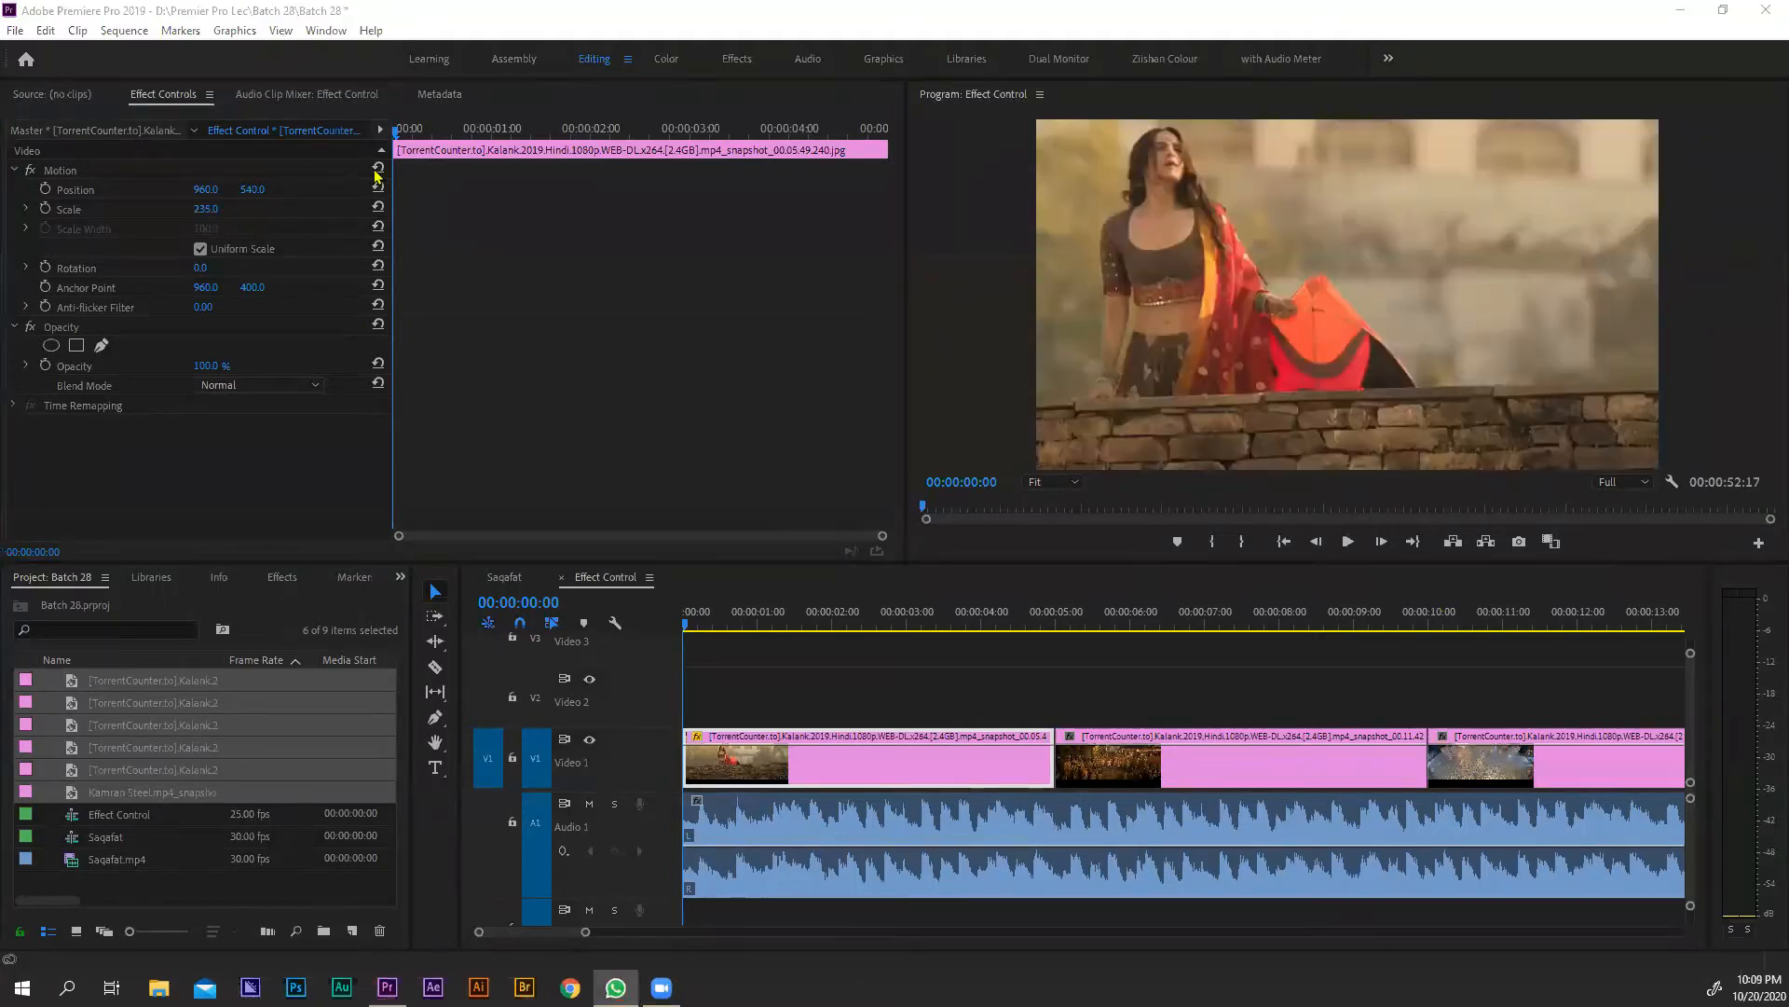
{"action": "left_click", "coordinate": [377, 170]}
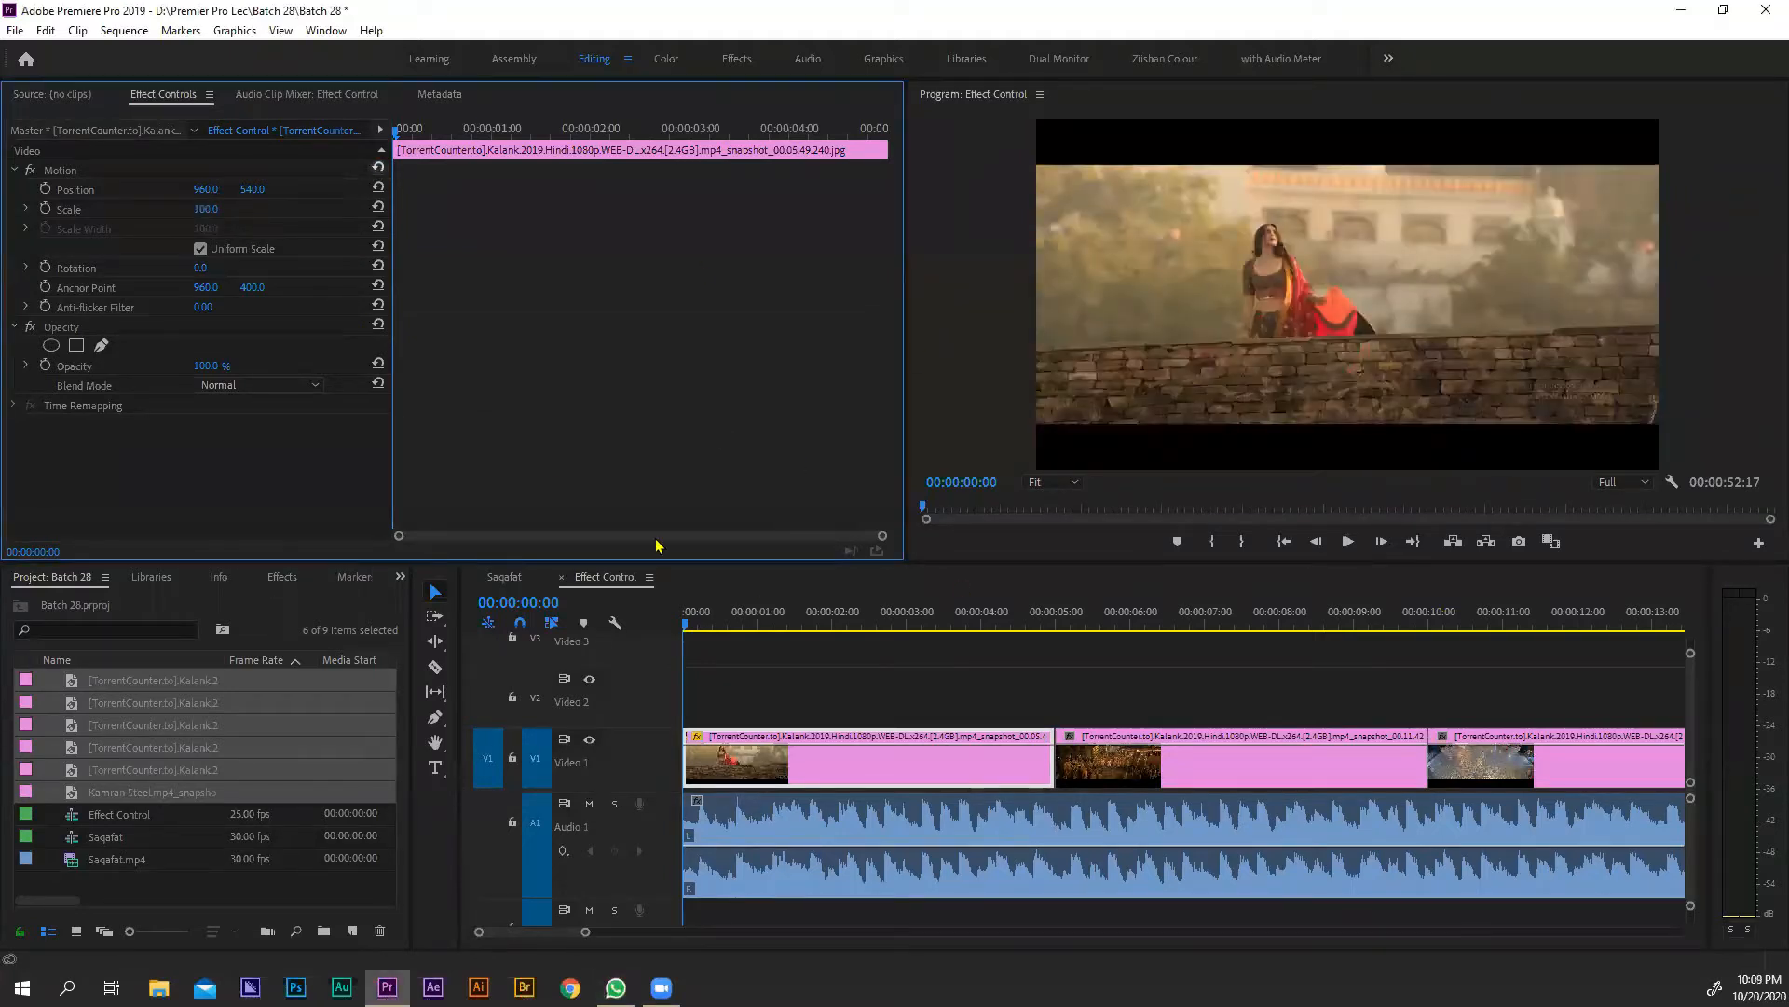
Step: Try enlarging the reselected first image clip to a scale of about 342, undo it, and turn off Uniform Scale
{"action": "left_click", "coordinate": [574, 562]}
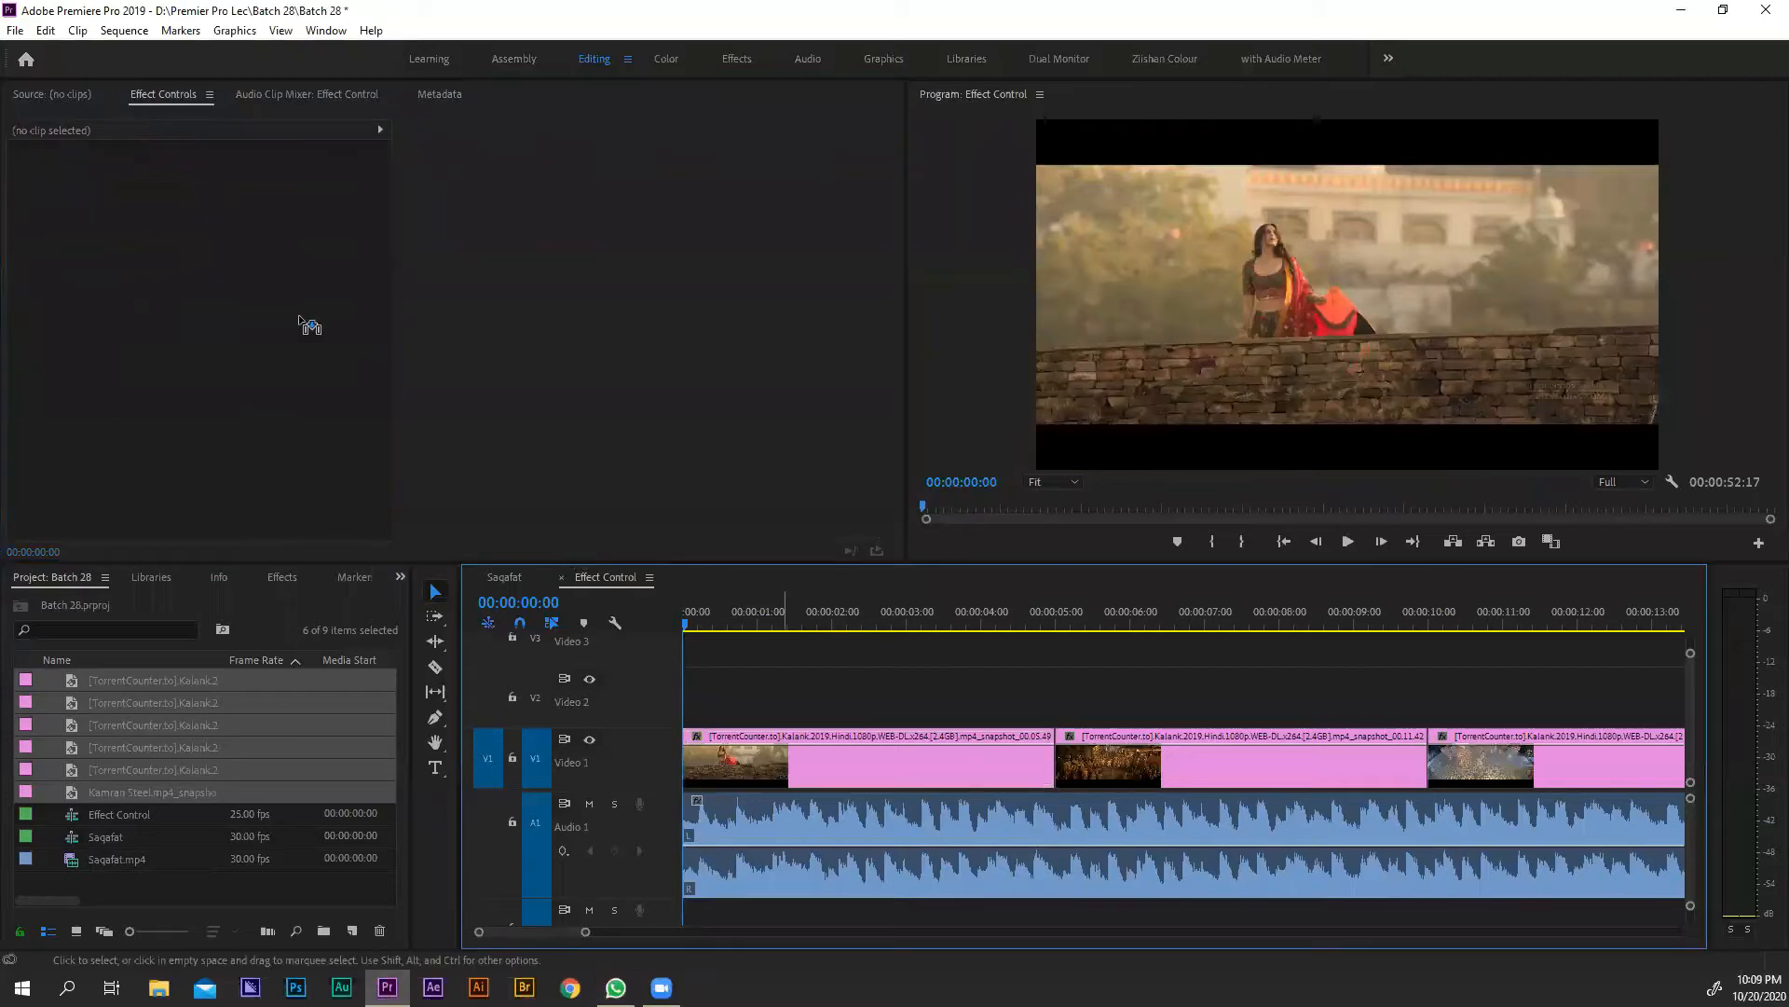
{"action": "key", "text": "d"}
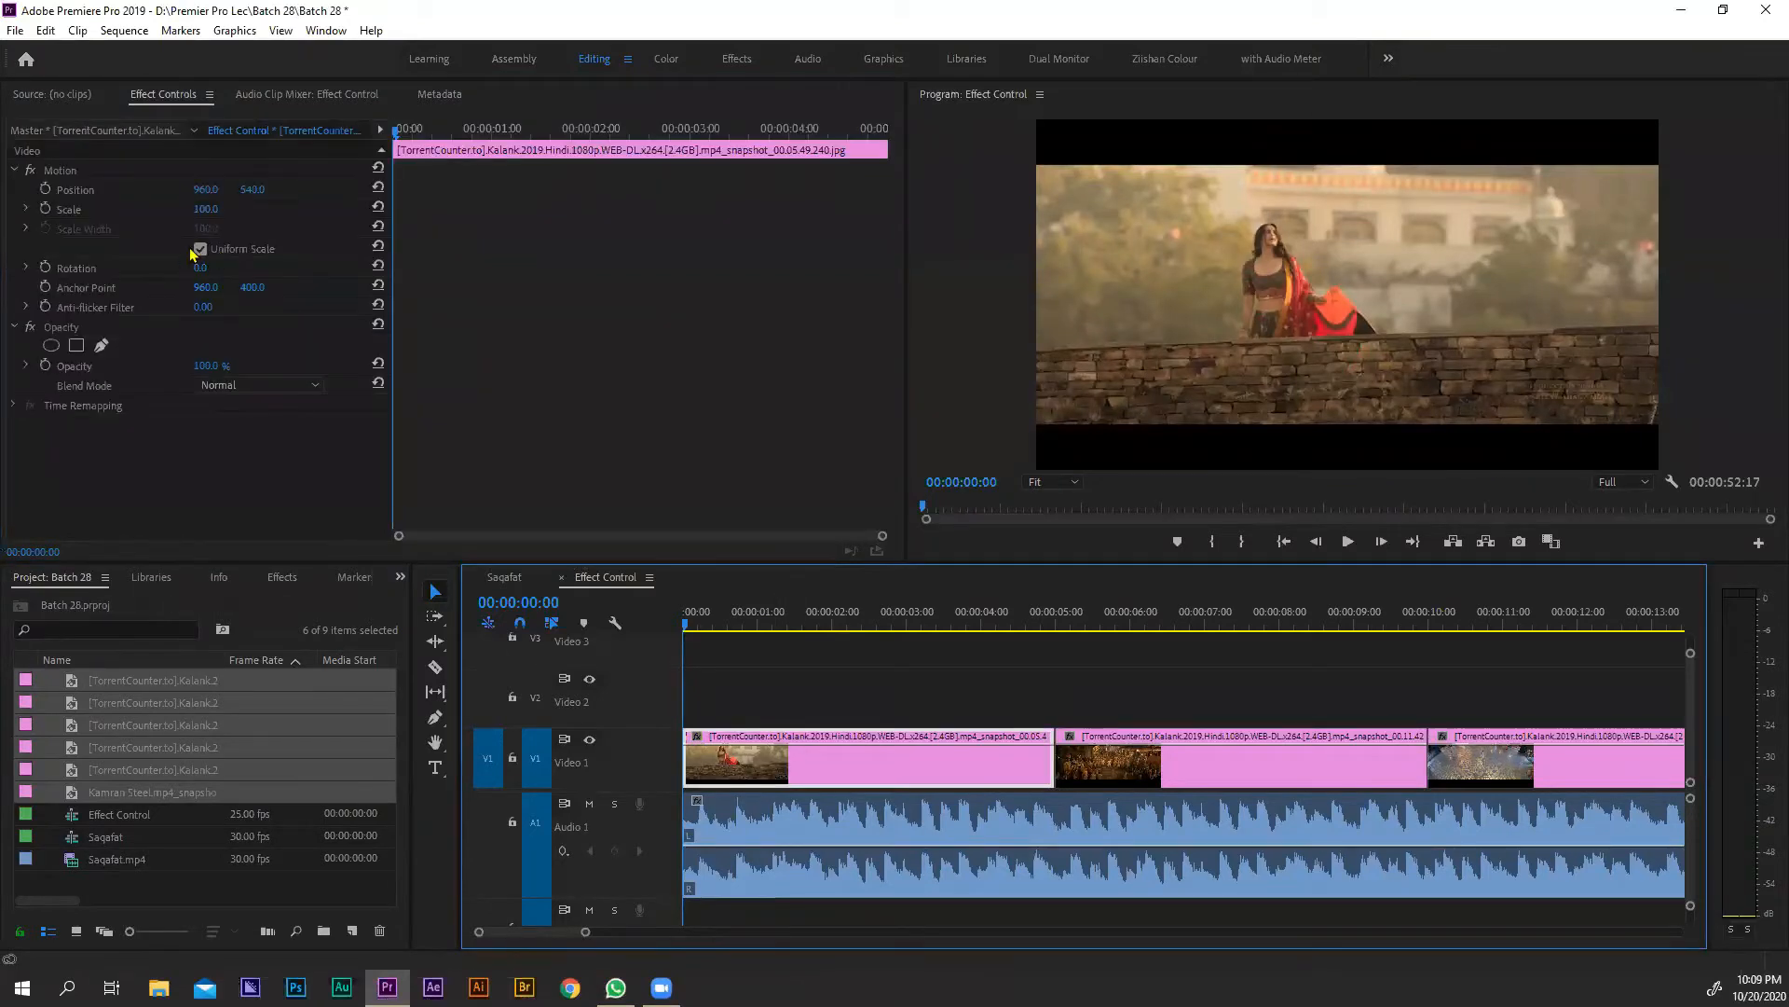
{"action": "left_click_drag", "start_coordinate": [204, 211], "coordinate": [431, 211]}
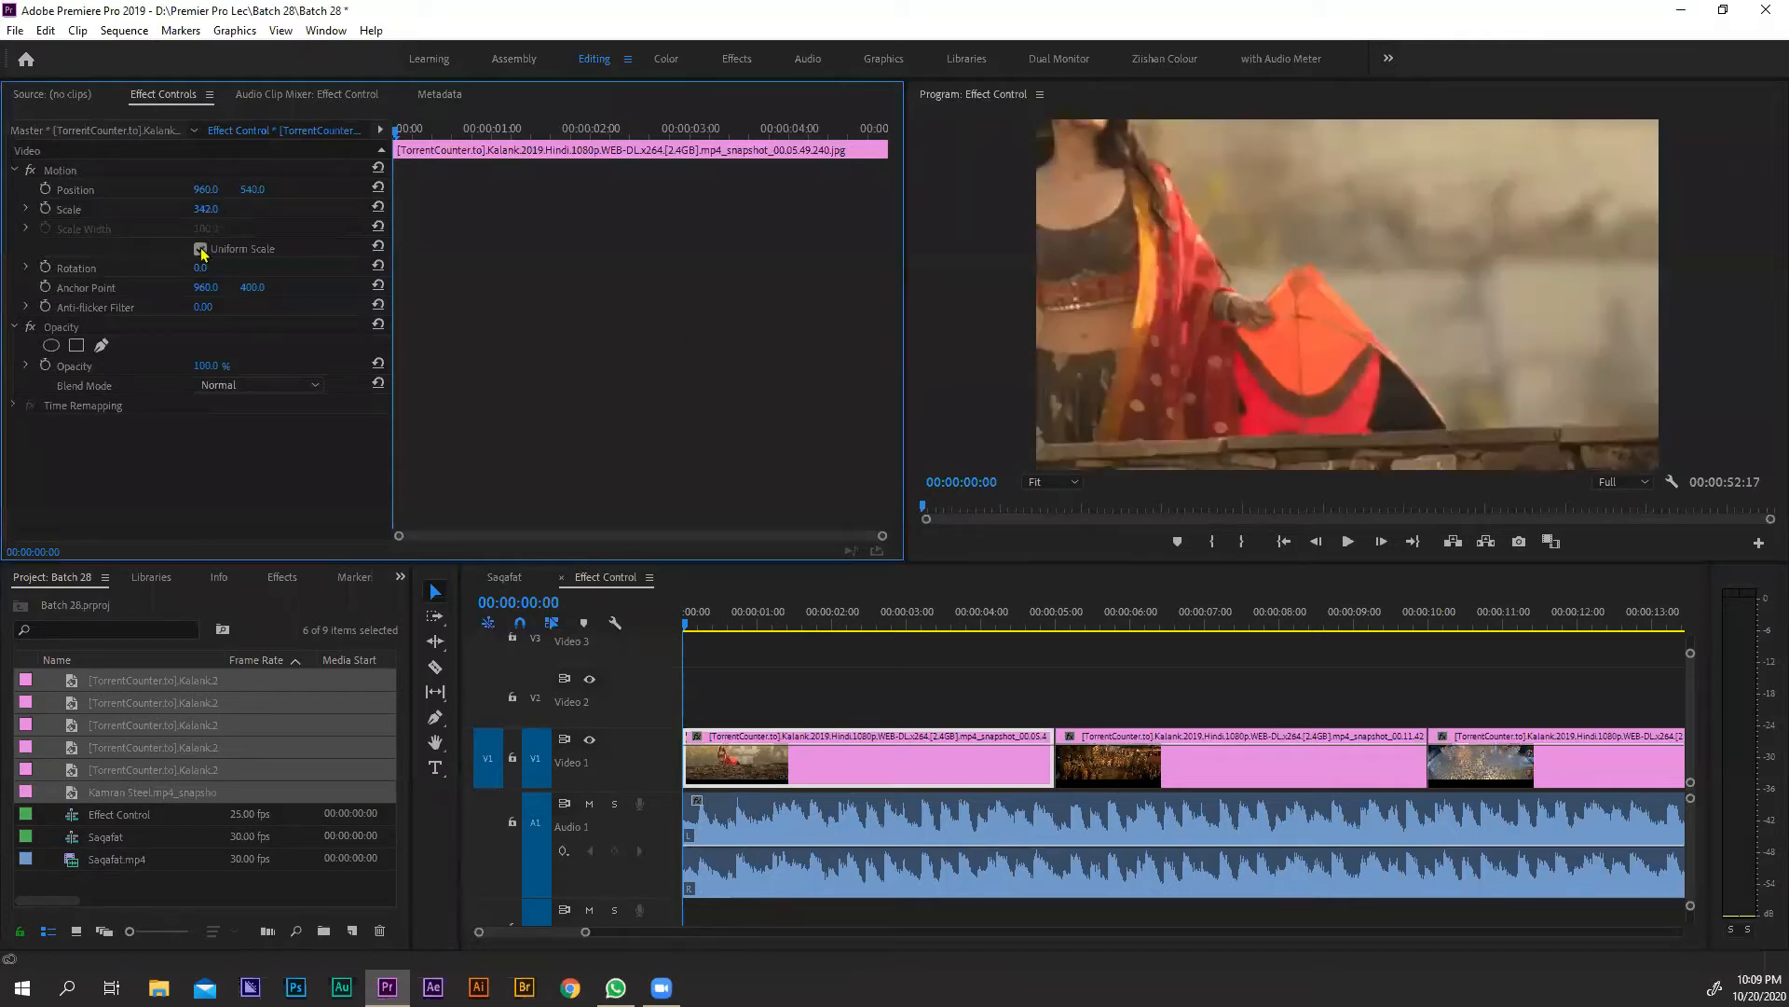
{"action": "key", "text": "ctrl+z"}
{"action": "key", "text": "ctrl+z"}
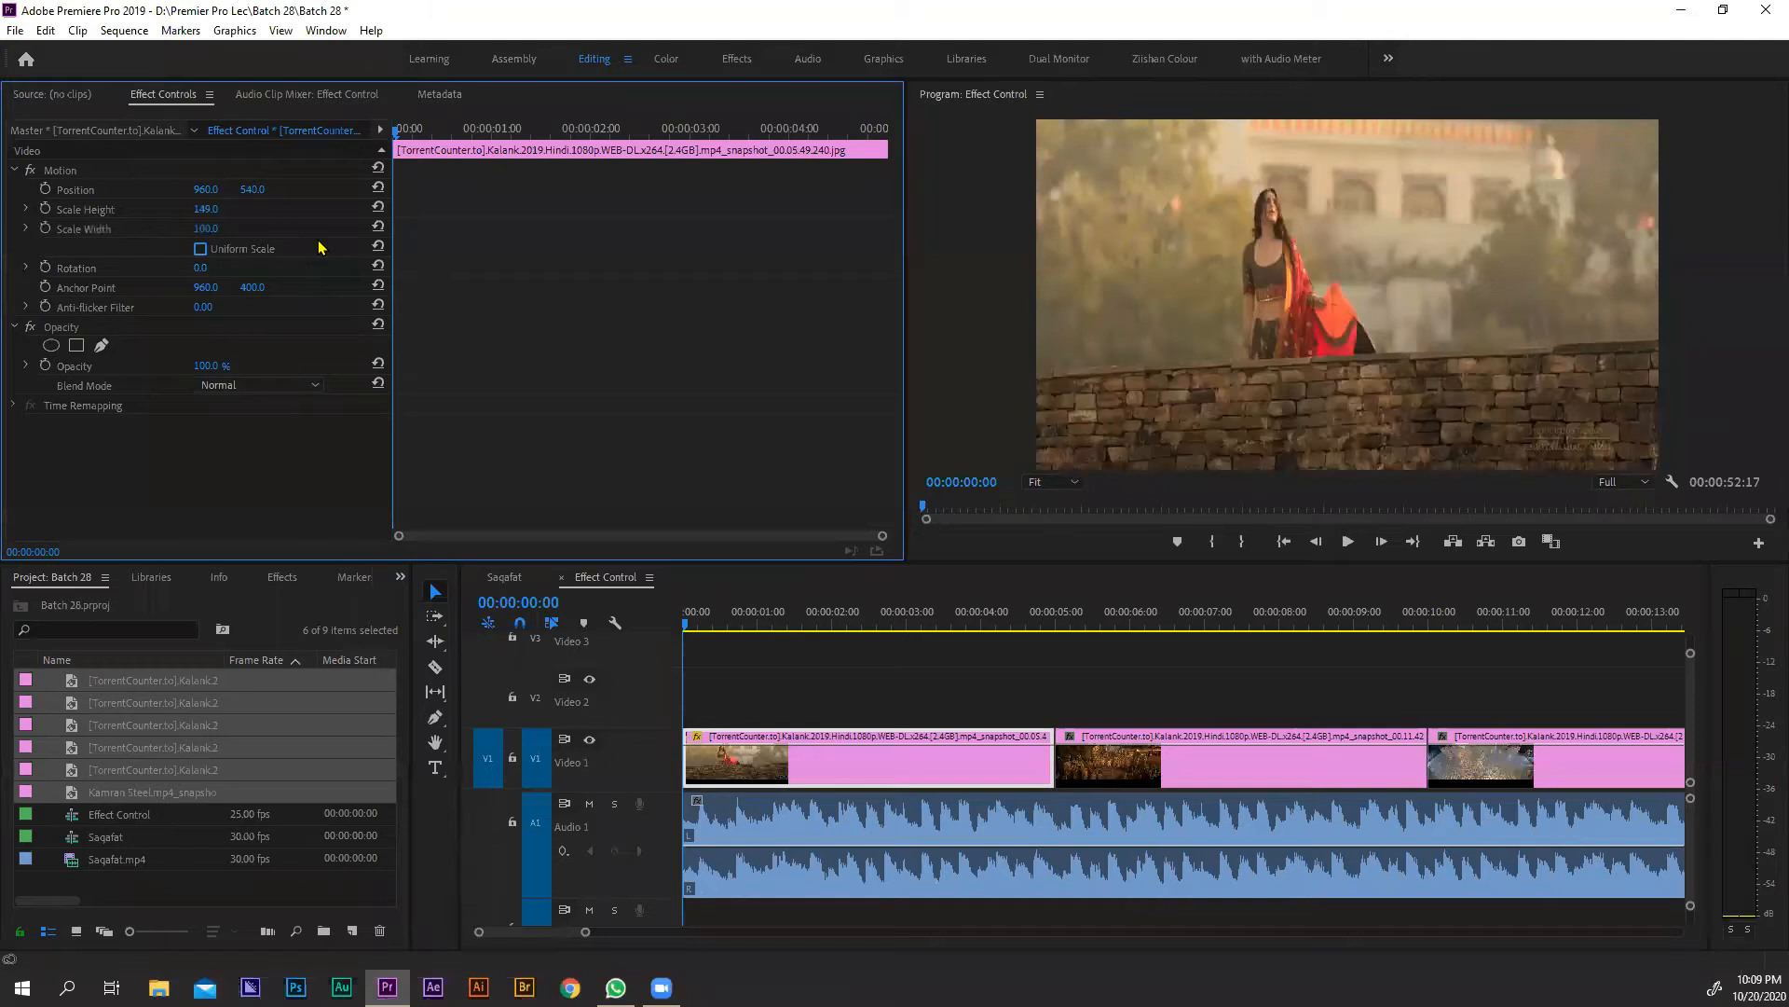
Step: Stretch the first image clip vertically with Scale Height values of about 252 and 162, and reset Scale Height
{"action": "left_click", "coordinate": [378, 208]}
{"action": "left_click_drag", "start_coordinate": [206, 210], "coordinate": [347, 210]}
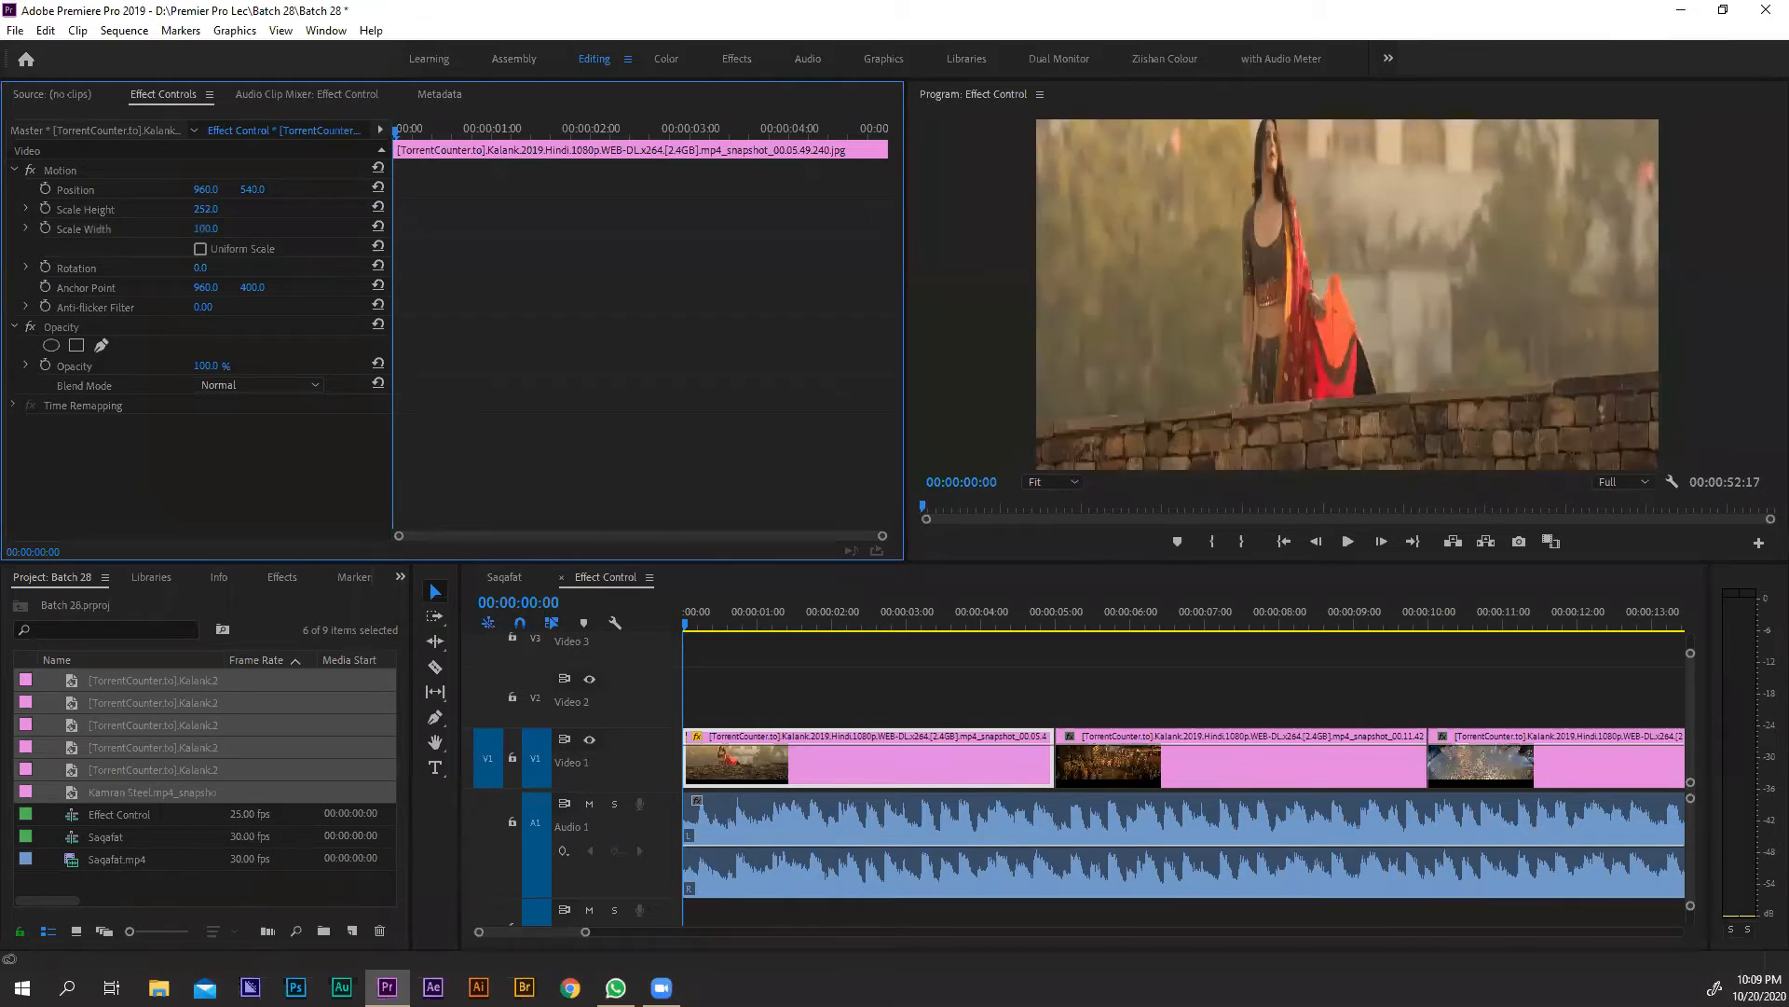
{"action": "mouse_move", "coordinate": [348, 210]}
{"action": "left_mouse_down"}
{"action": "mouse_move", "coordinate": [168, 209]}
{"action": "mouse_move", "coordinate": [271, 210]}
{"action": "mouse_move", "coordinate": [333, 239]}
{"action": "left_mouse_up"}
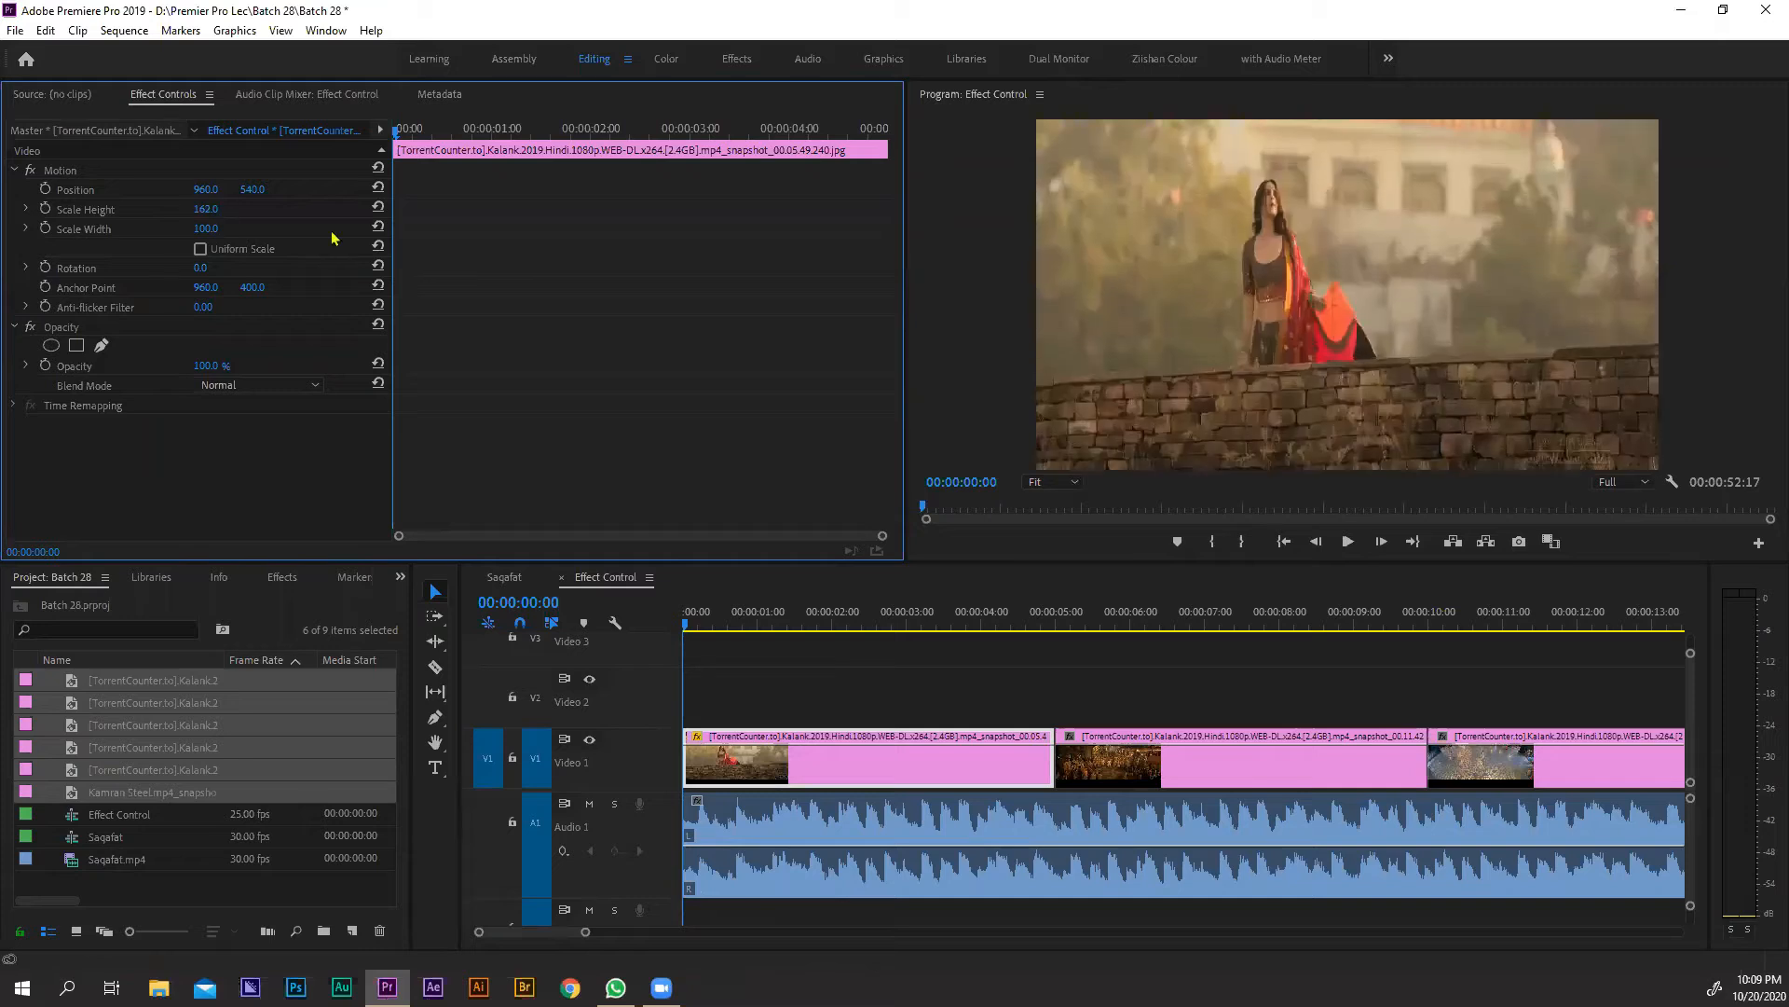
{"action": "left_click", "coordinate": [378, 208]}
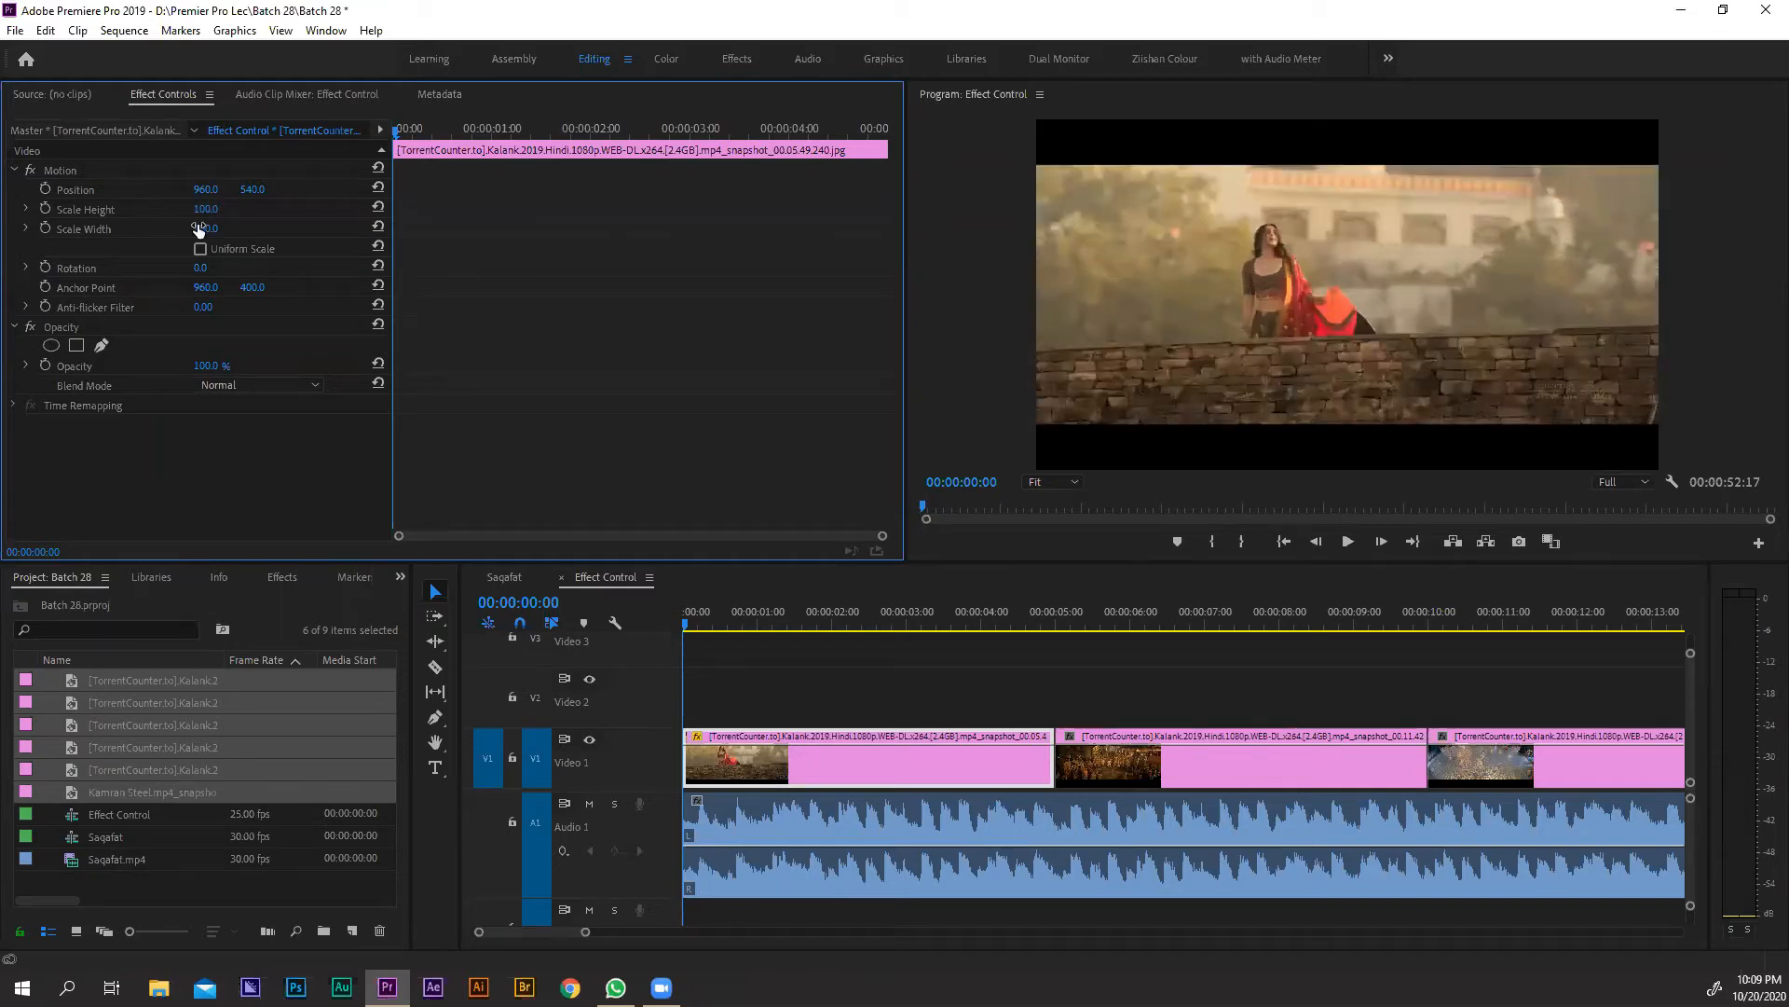
Step: Stretch only the Scale Width of the first image clip to about 120, undo the stretch, and turn Uniform Scale back on
{"action": "mouse_move", "coordinate": [198, 229]}
{"action": "left_mouse_down"}
{"action": "mouse_move", "coordinate": [518, 228]}
{"action": "mouse_move", "coordinate": [168, 228]}
{"action": "mouse_move", "coordinate": [196, 229]}
{"action": "left_mouse_up"}
{"action": "key", "text": "ctrl+z"}
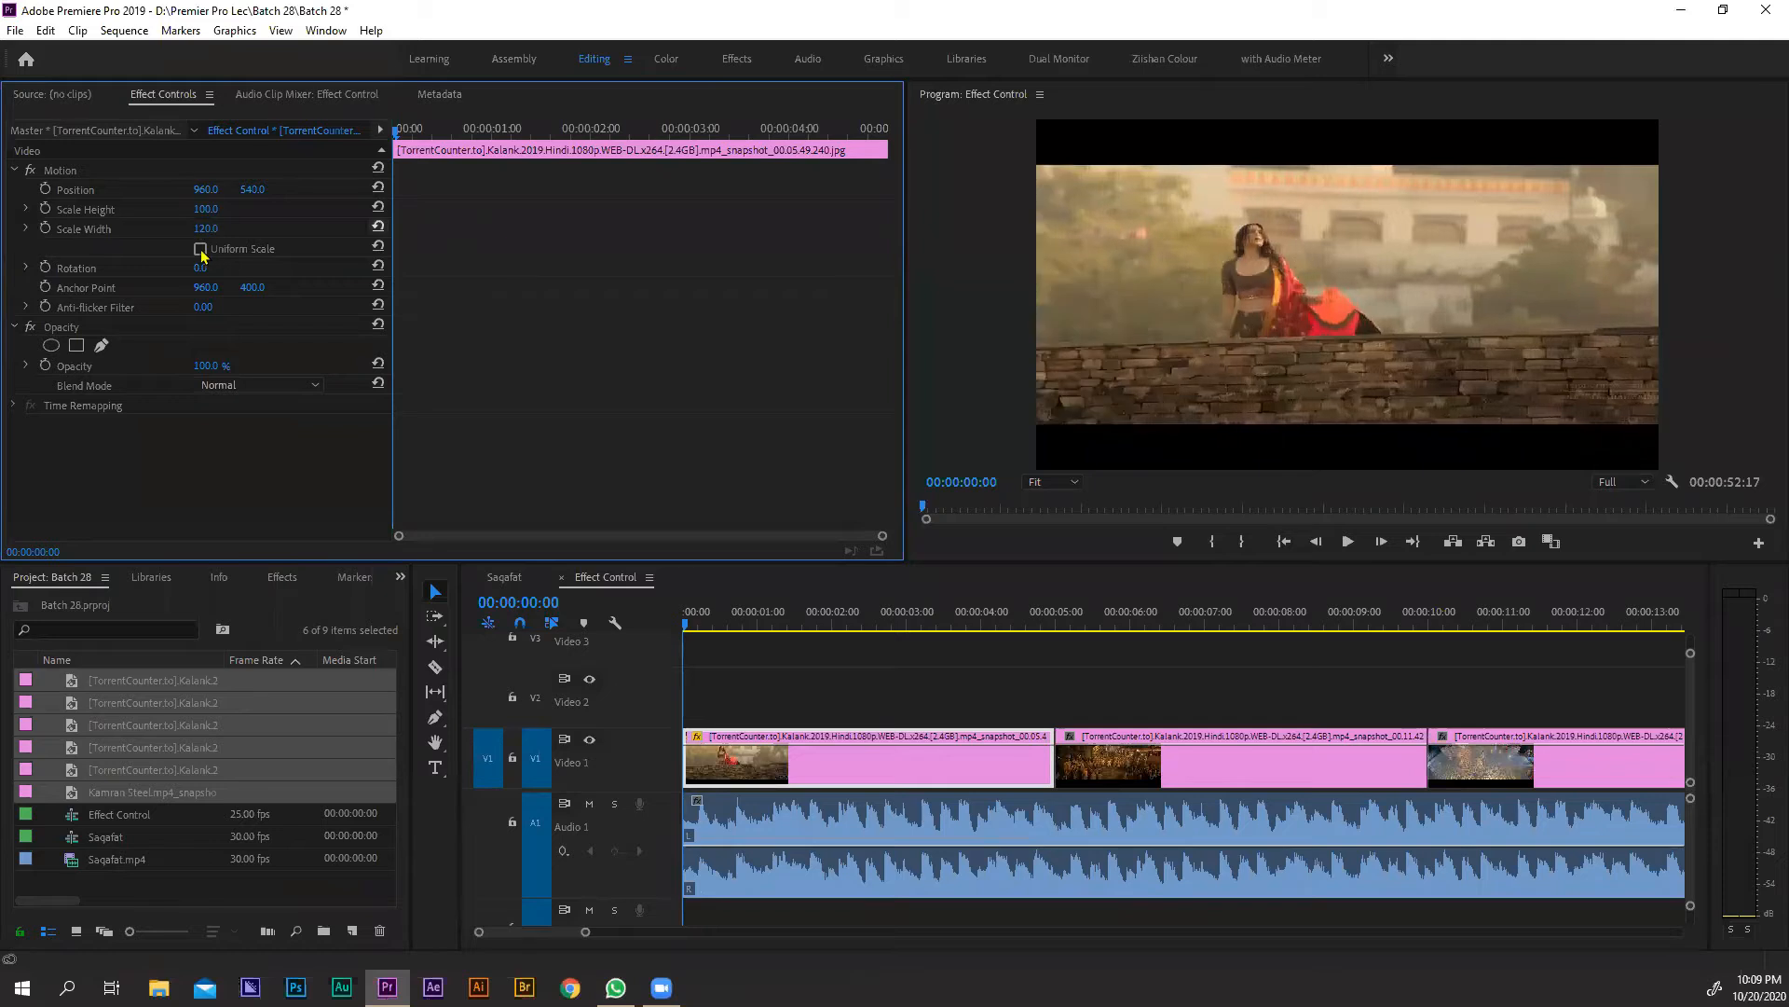
{"action": "left_click", "coordinate": [199, 250]}
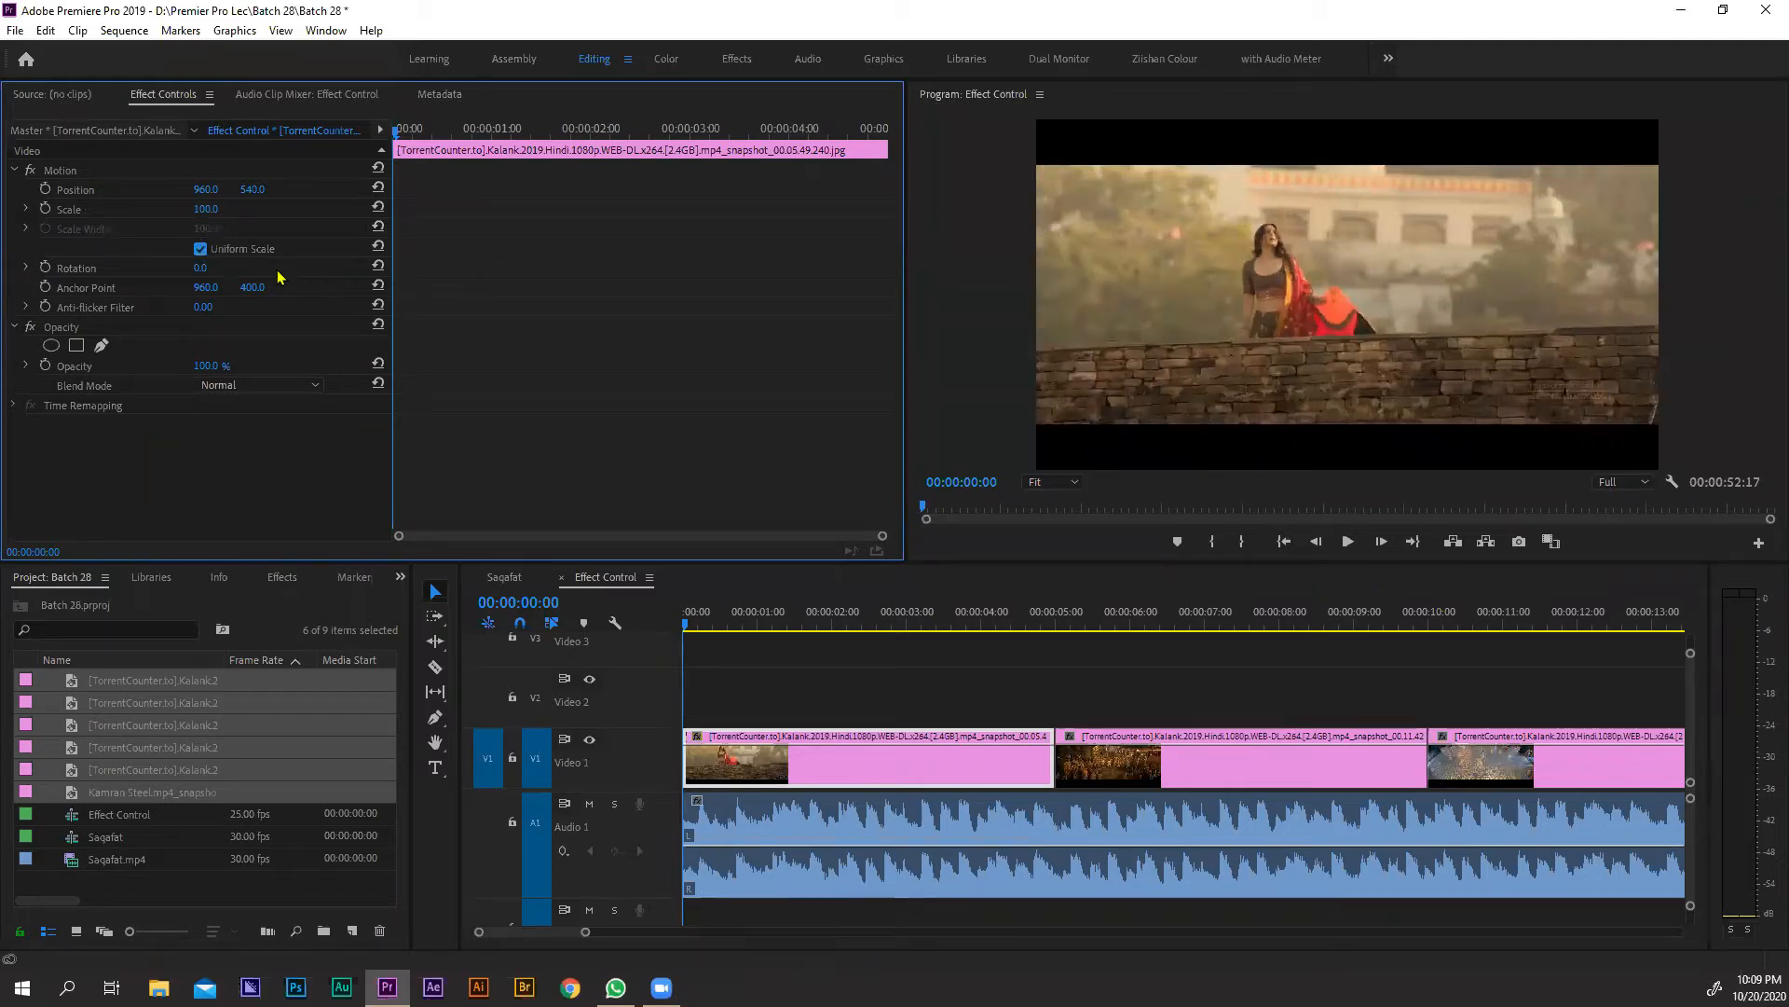
Step: Compare uniform scaling at about 148 with a separate Scale Height of about 193 on the first image clip, and restore uniform scaling at 100
{"action": "left_click_drag", "start_coordinate": [209, 209], "coordinate": [235, 208]}
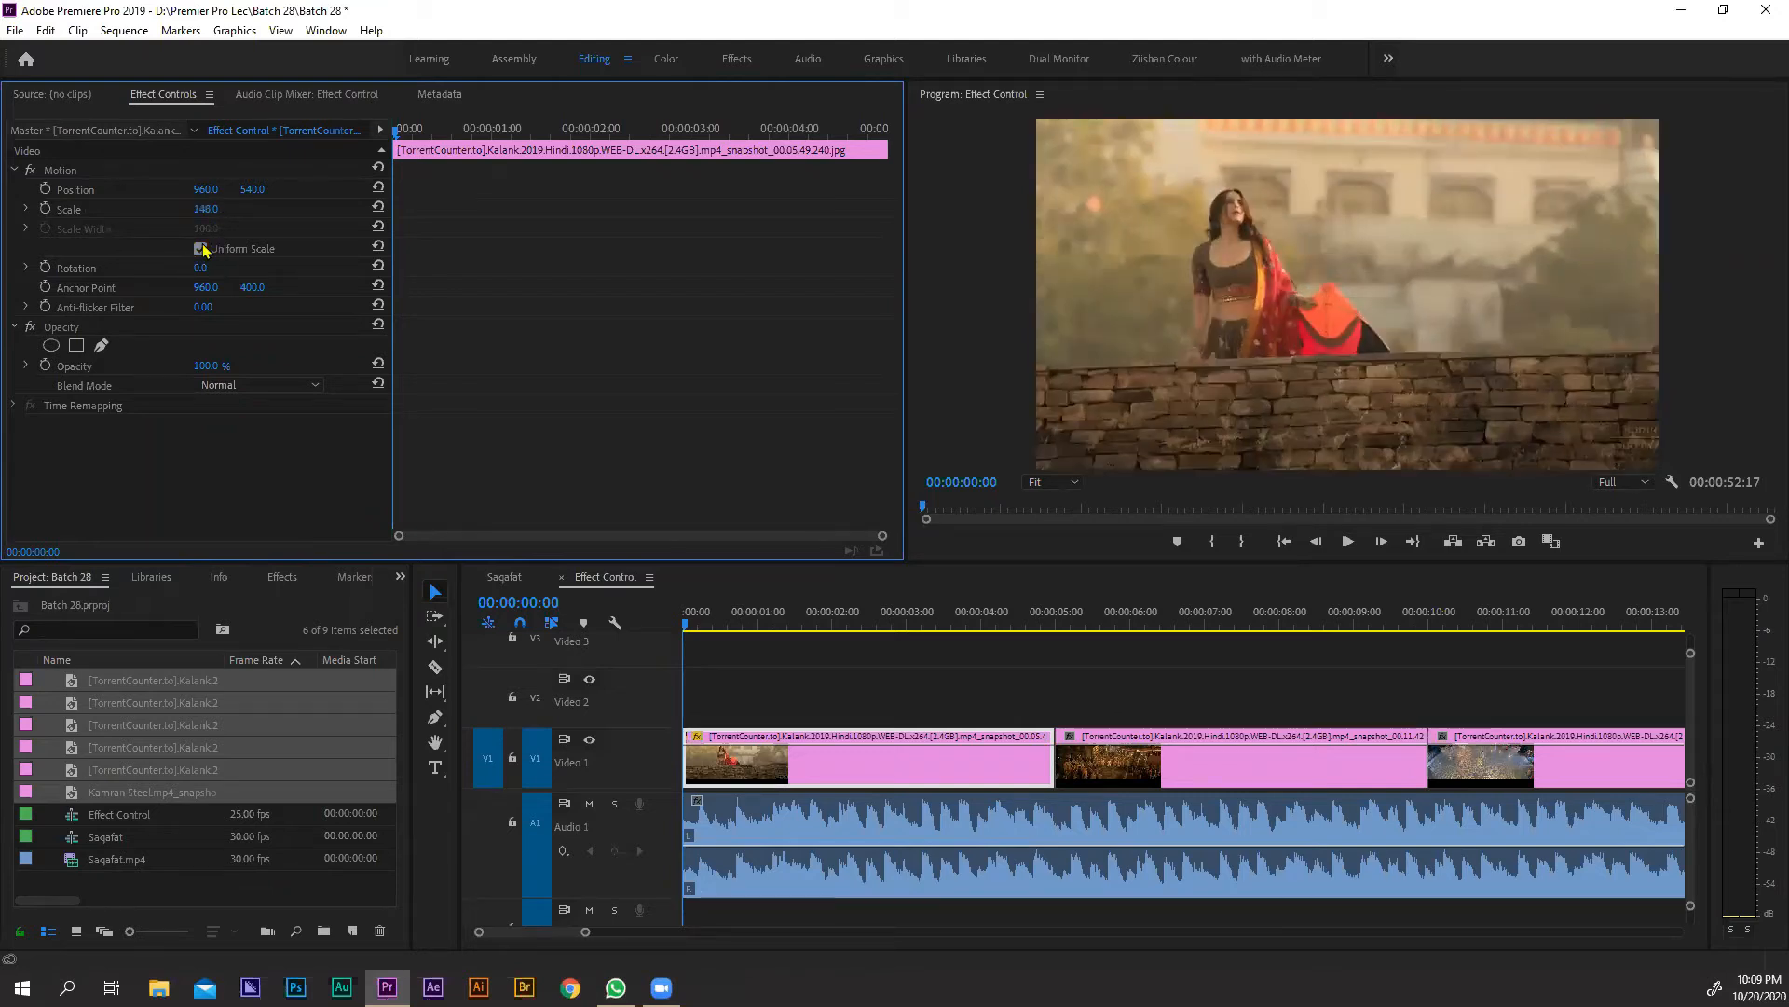
{"action": "left_click", "coordinate": [200, 249]}
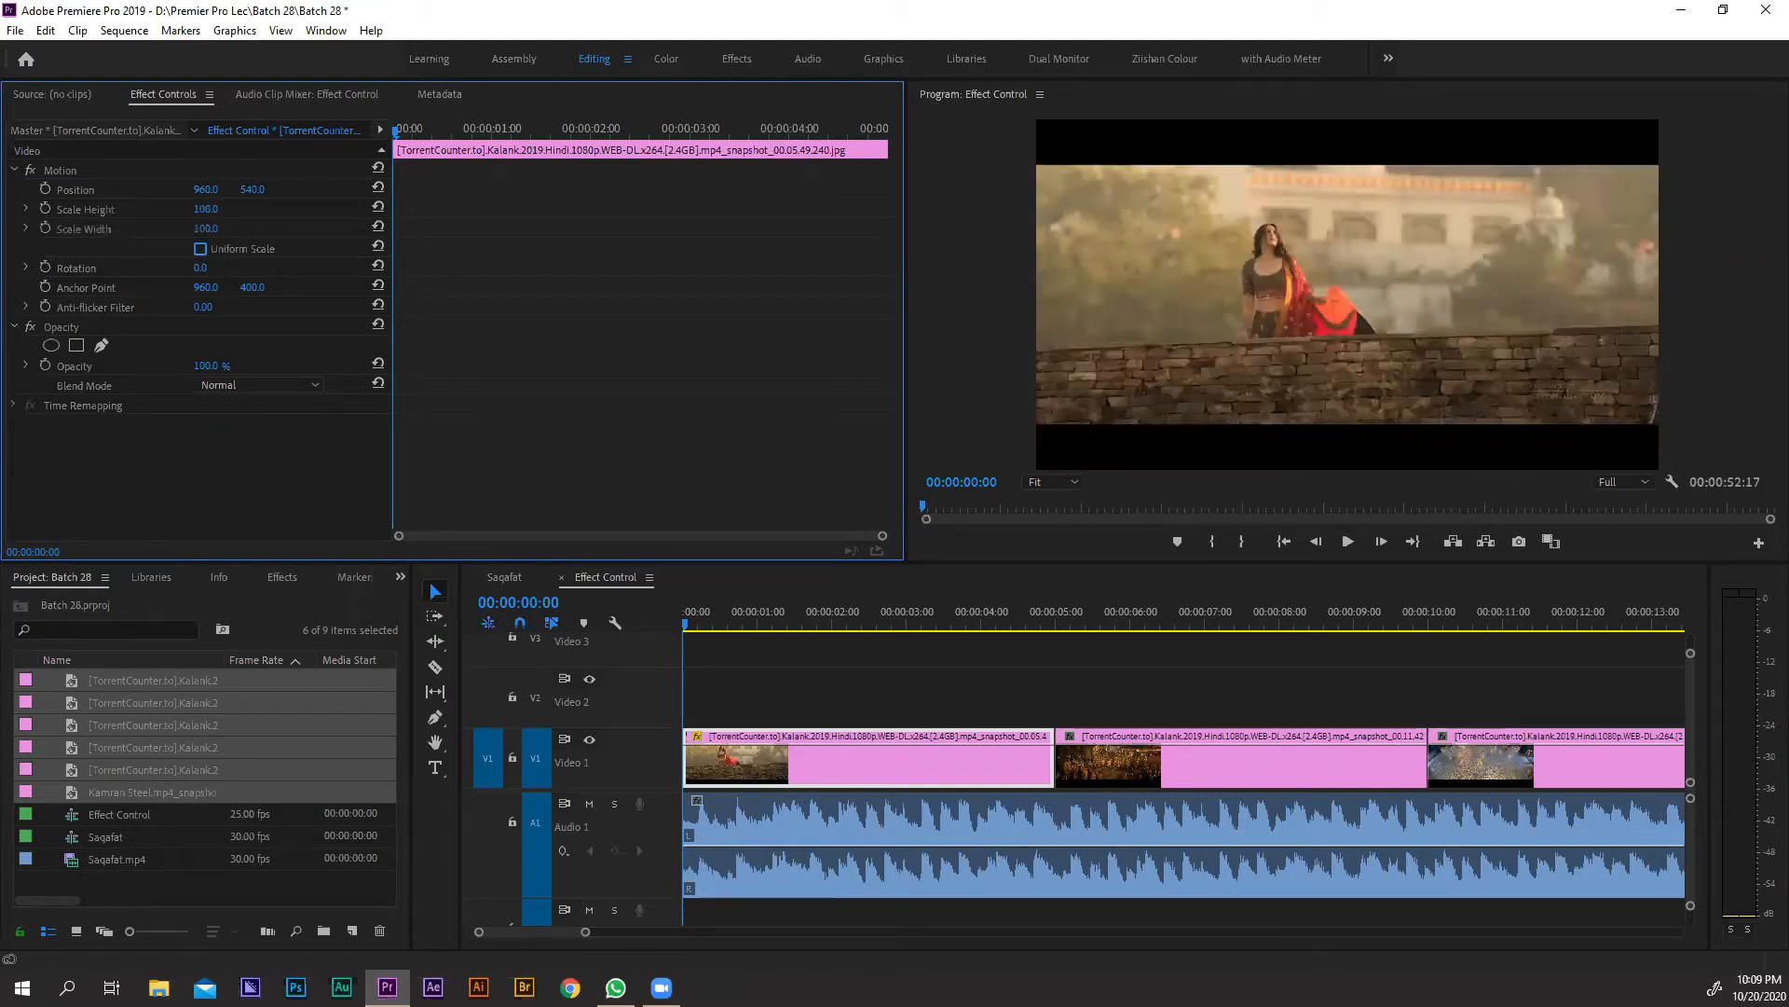
{"action": "mouse_move", "coordinate": [207, 228]}
{"action": "left_mouse_down"}
{"action": "mouse_move", "coordinate": [233, 229]}
{"action": "mouse_move", "coordinate": [218, 208]}
{"action": "mouse_move", "coordinate": [190, 224]}
{"action": "mouse_move", "coordinate": [209, 224]}
{"action": "left_mouse_up"}
{"action": "left_click_drag", "start_coordinate": [207, 208], "coordinate": [408, 206]}
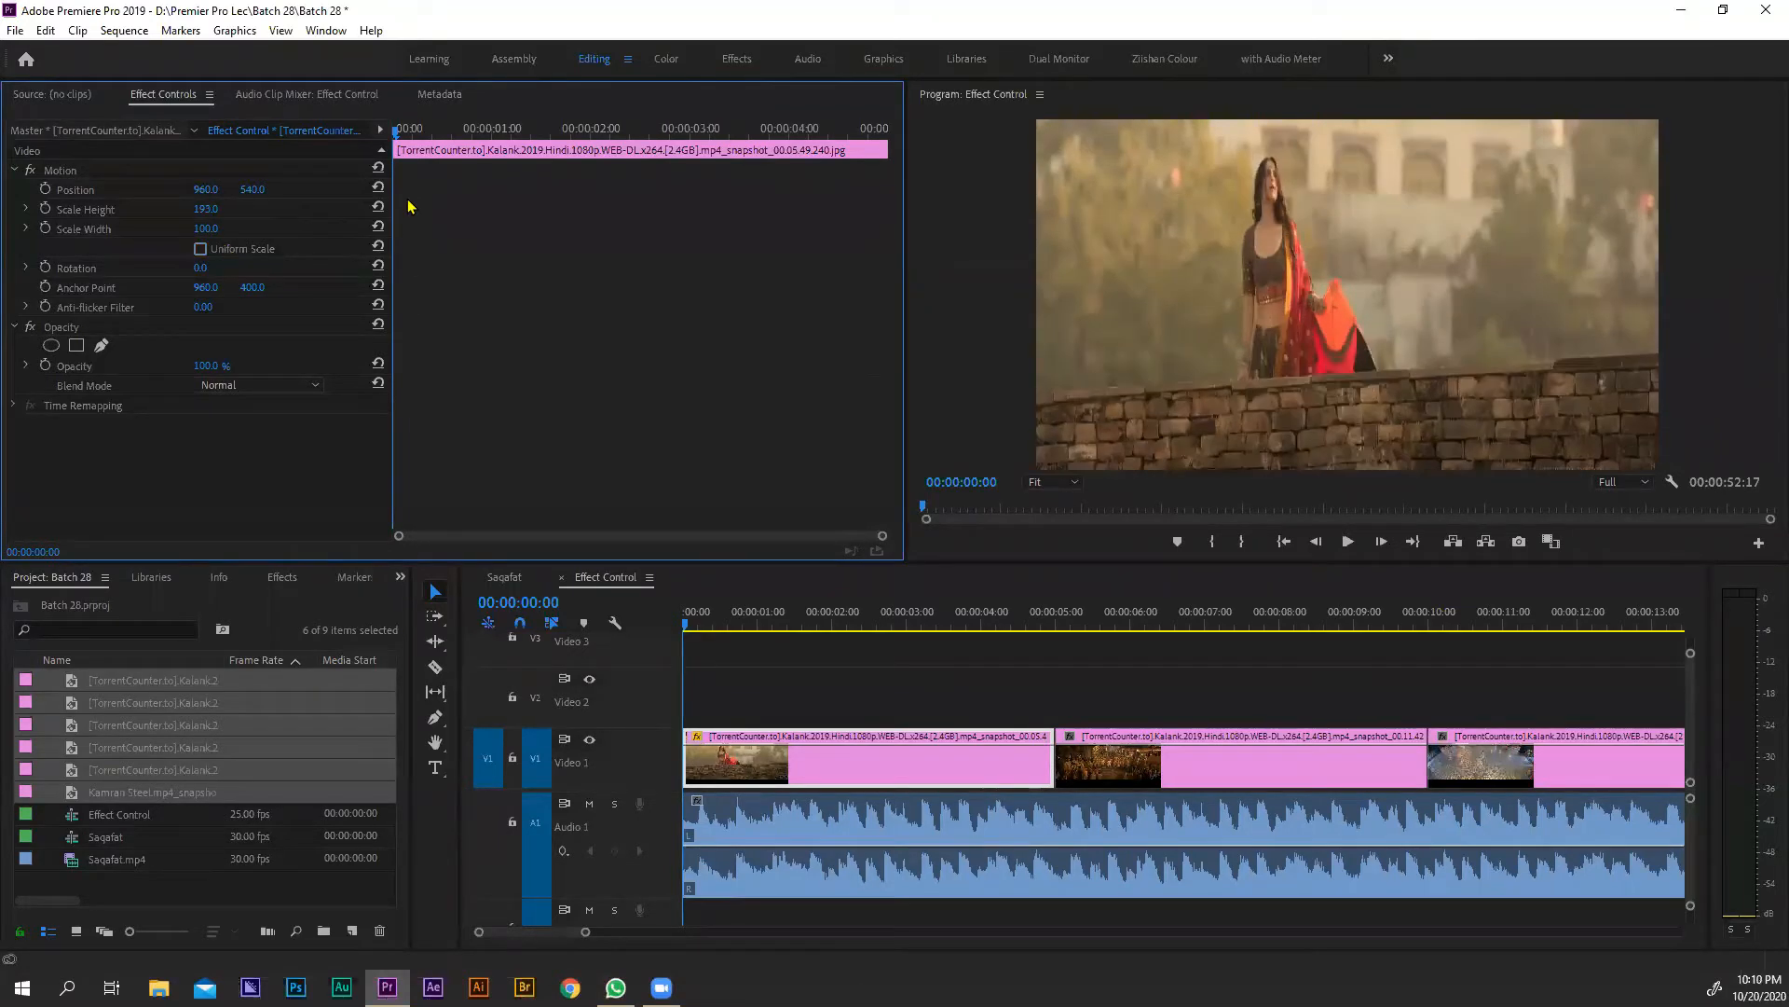
{"action": "left_click", "coordinate": [201, 249]}
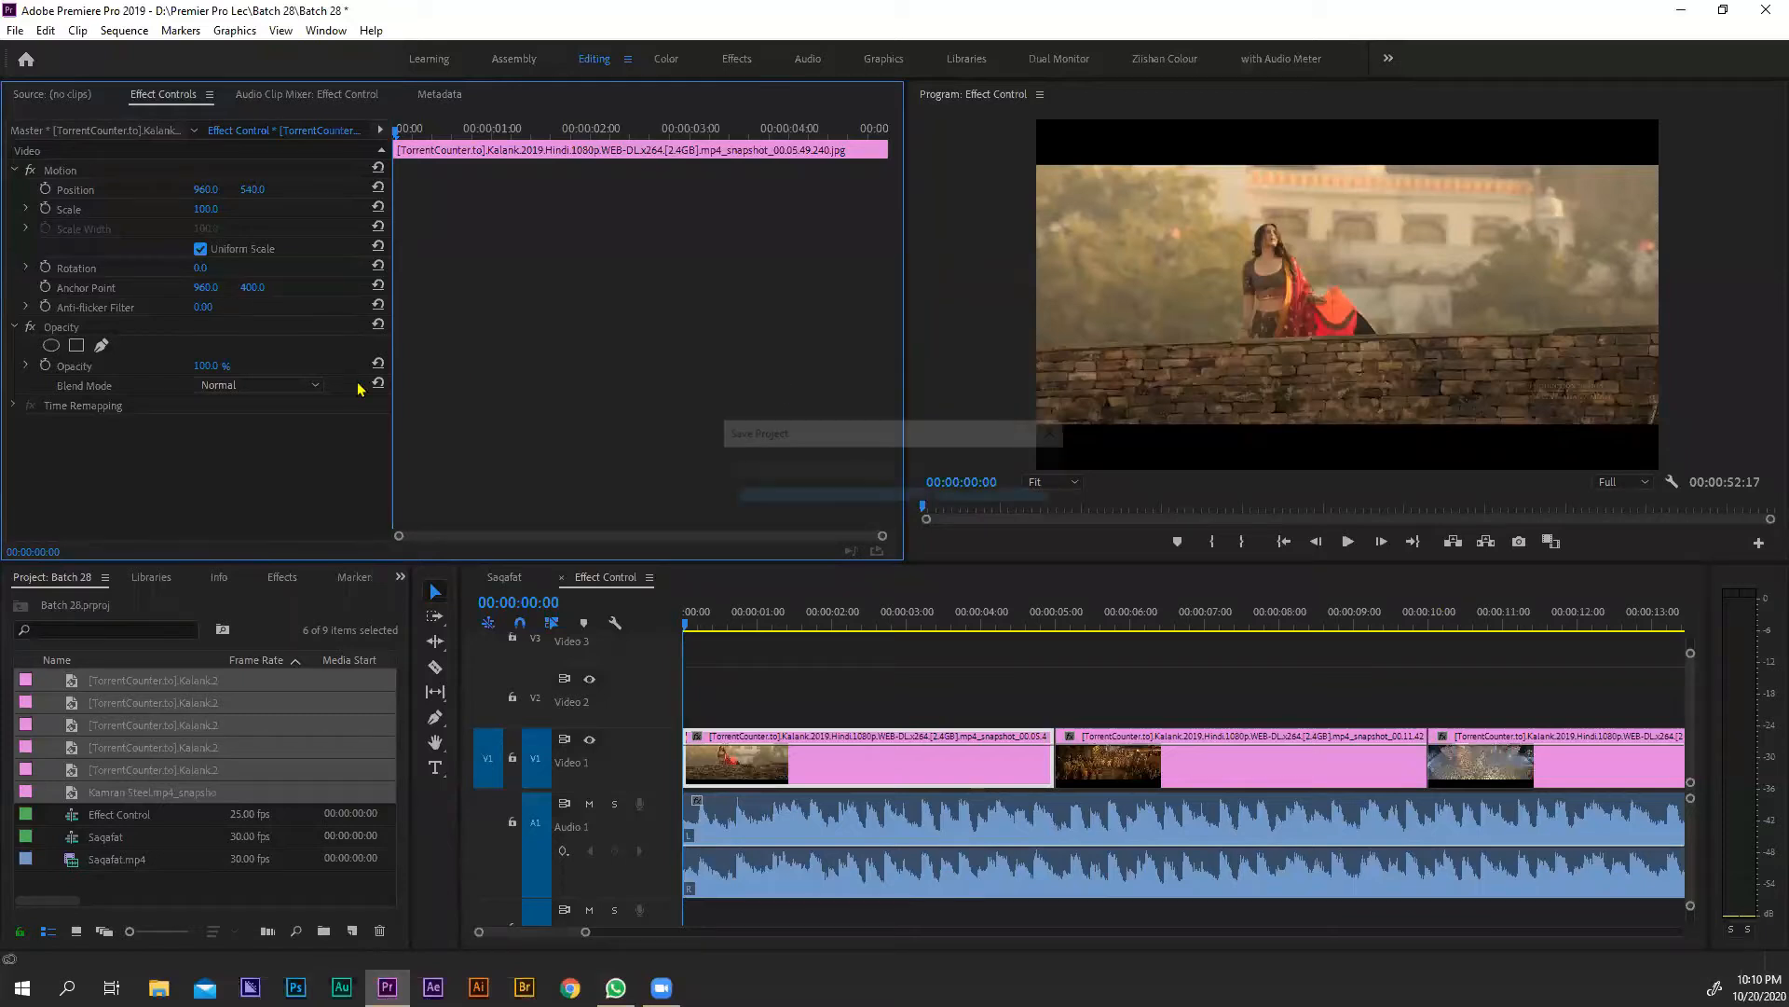
{"action": "left_click", "coordinate": [309, 269]}
{"action": "left_click", "coordinate": [262, 379]}
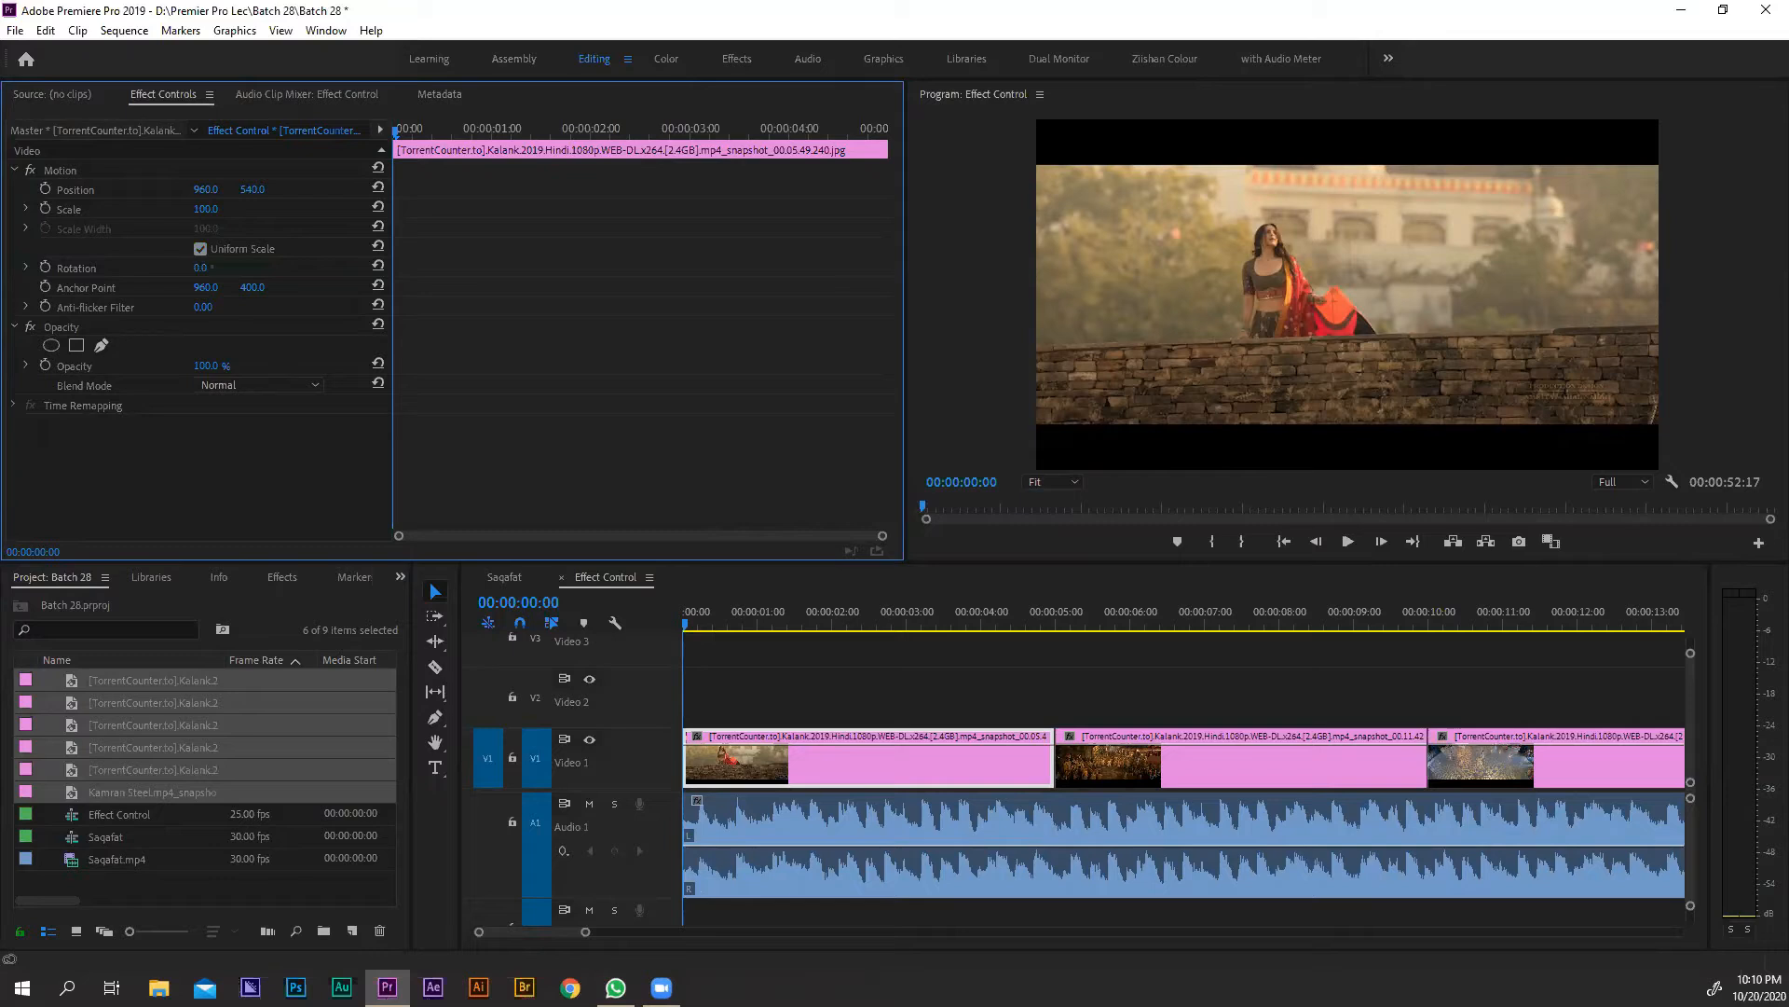
Step: Rotate the first image clip clockwise through several turns to about 3x40° and reset its rotation
{"action": "left_click_drag", "start_coordinate": [201, 269], "coordinate": [567, 268]}
{"action": "left_click", "coordinate": [379, 267]}
{"action": "left_click_drag", "start_coordinate": [214, 268], "coordinate": [377, 268]}
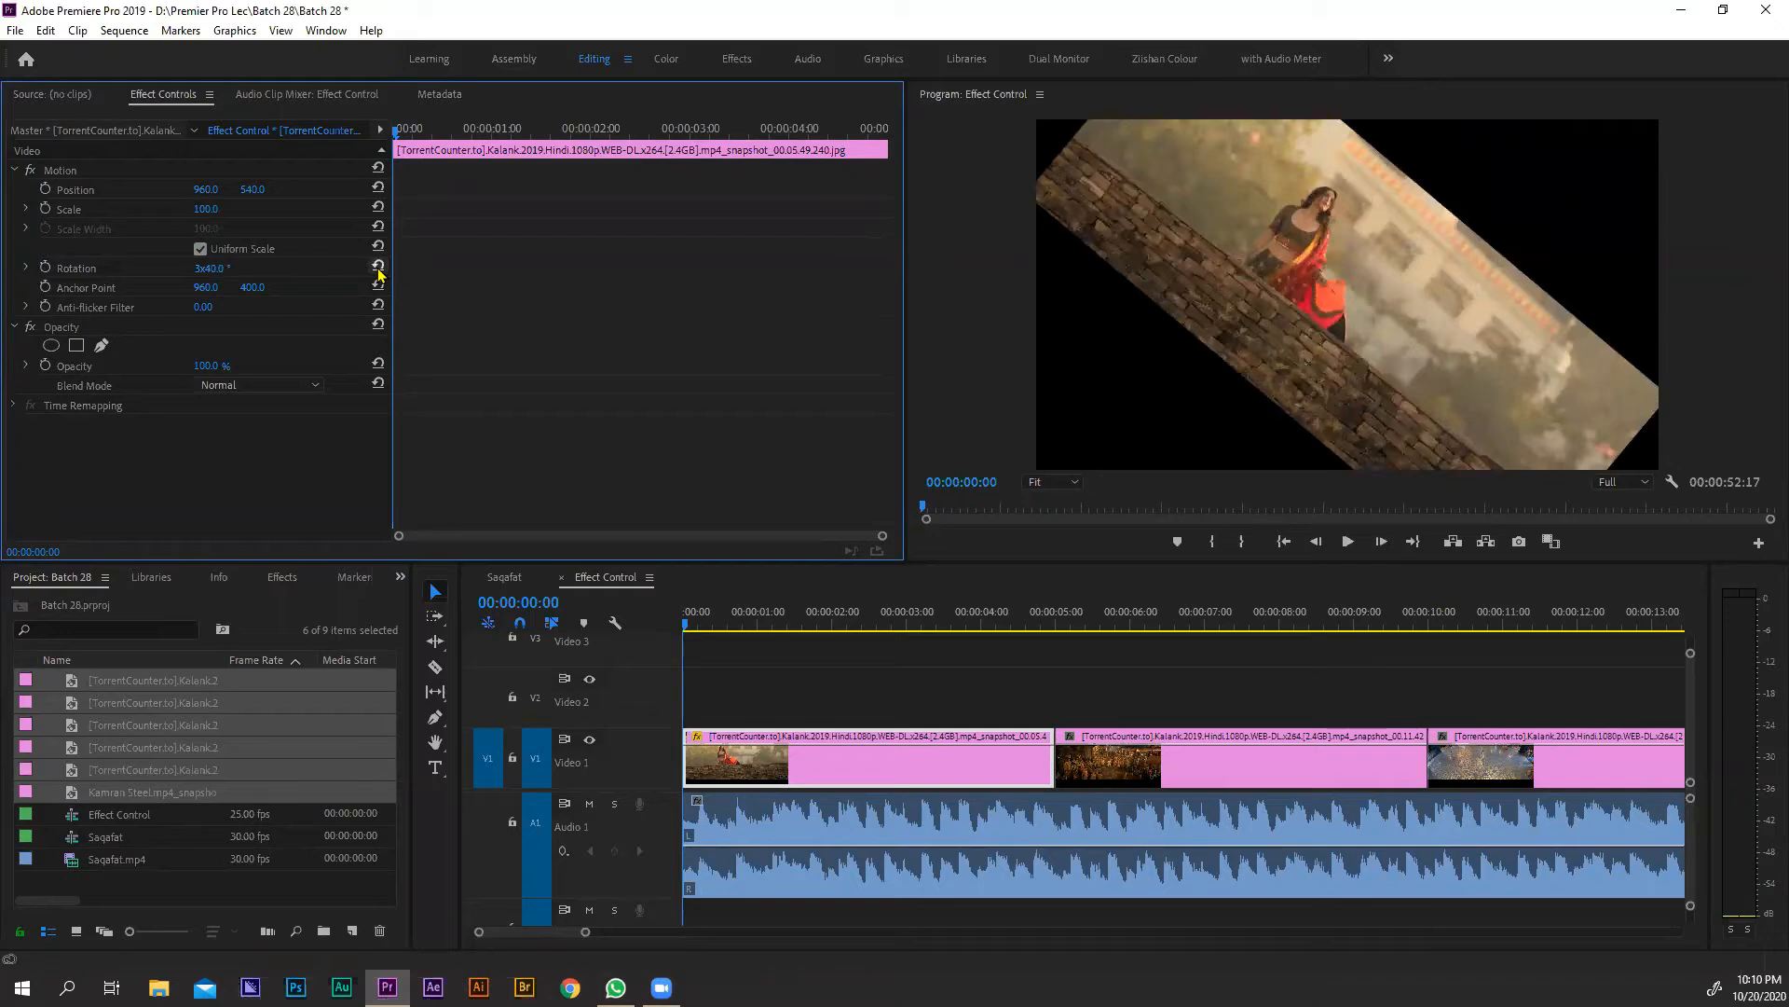
{"action": "left_click", "coordinate": [378, 267]}
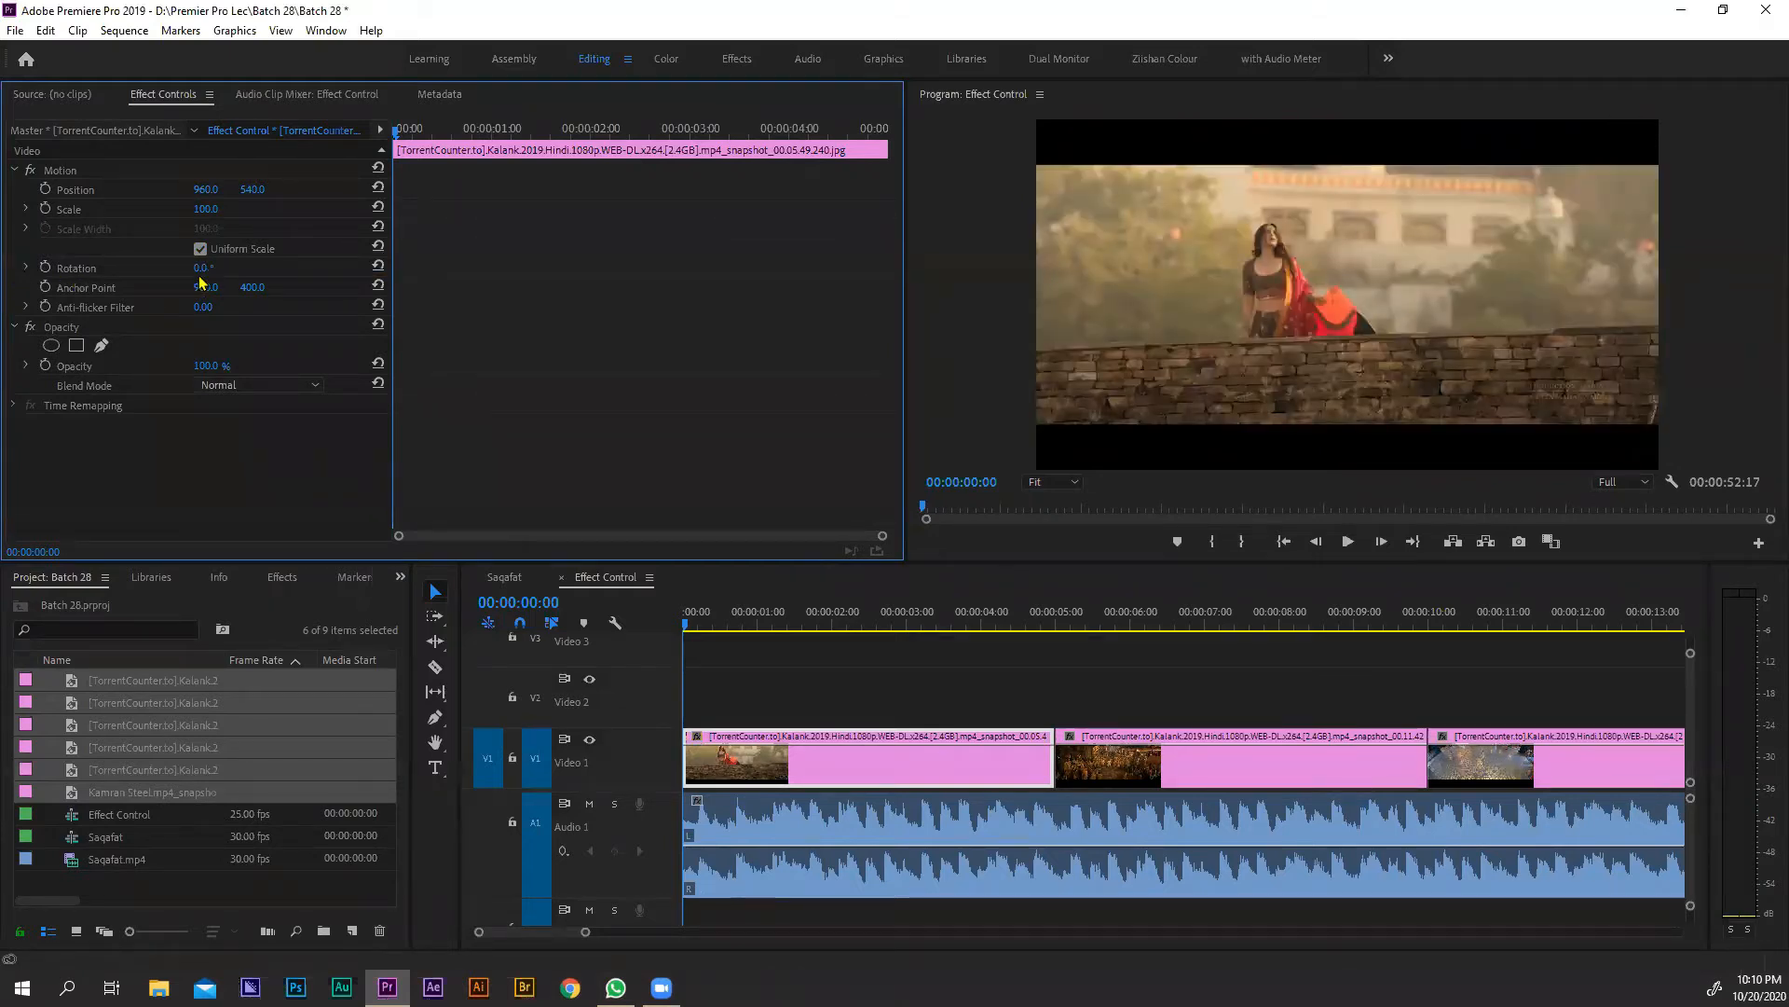
Step: Rotate the first image clip counterclockwise through several turns to about -2x-123° and reset its rotation
{"action": "left_click_drag", "start_coordinate": [202, 268], "coordinate": [5, 269]}
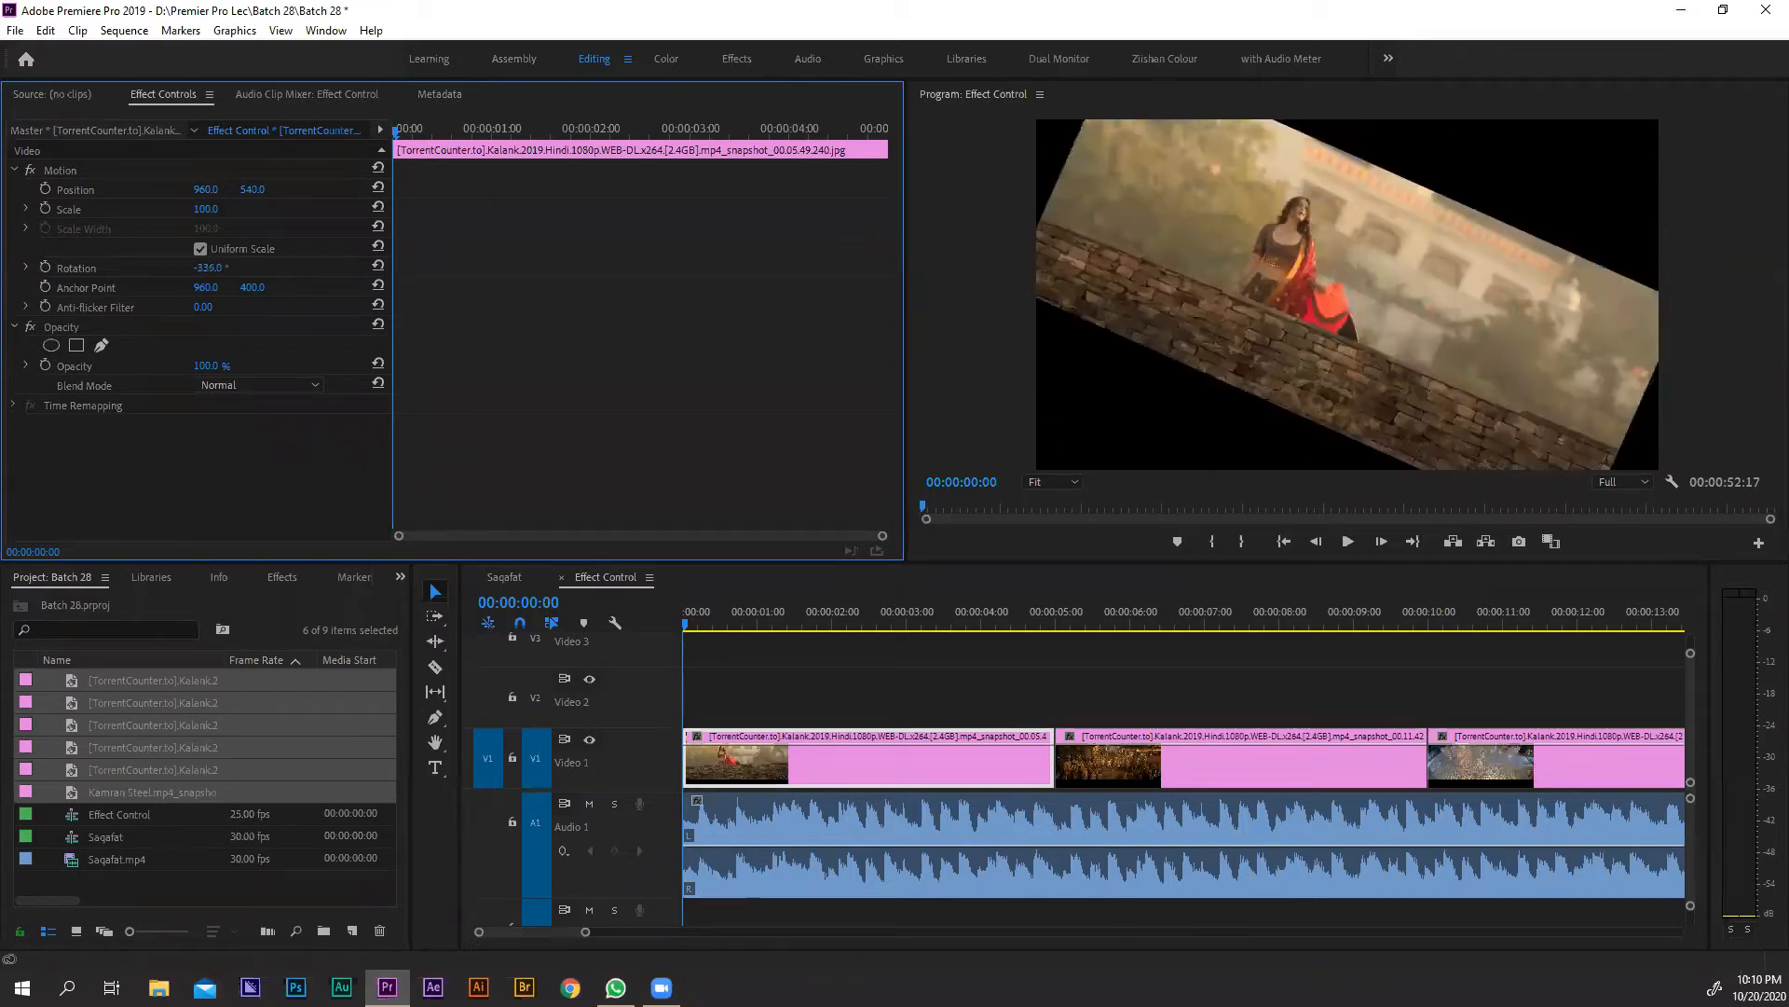
{"action": "left_click_drag", "start_coordinate": [5, 268], "coordinate": [0, 269]}
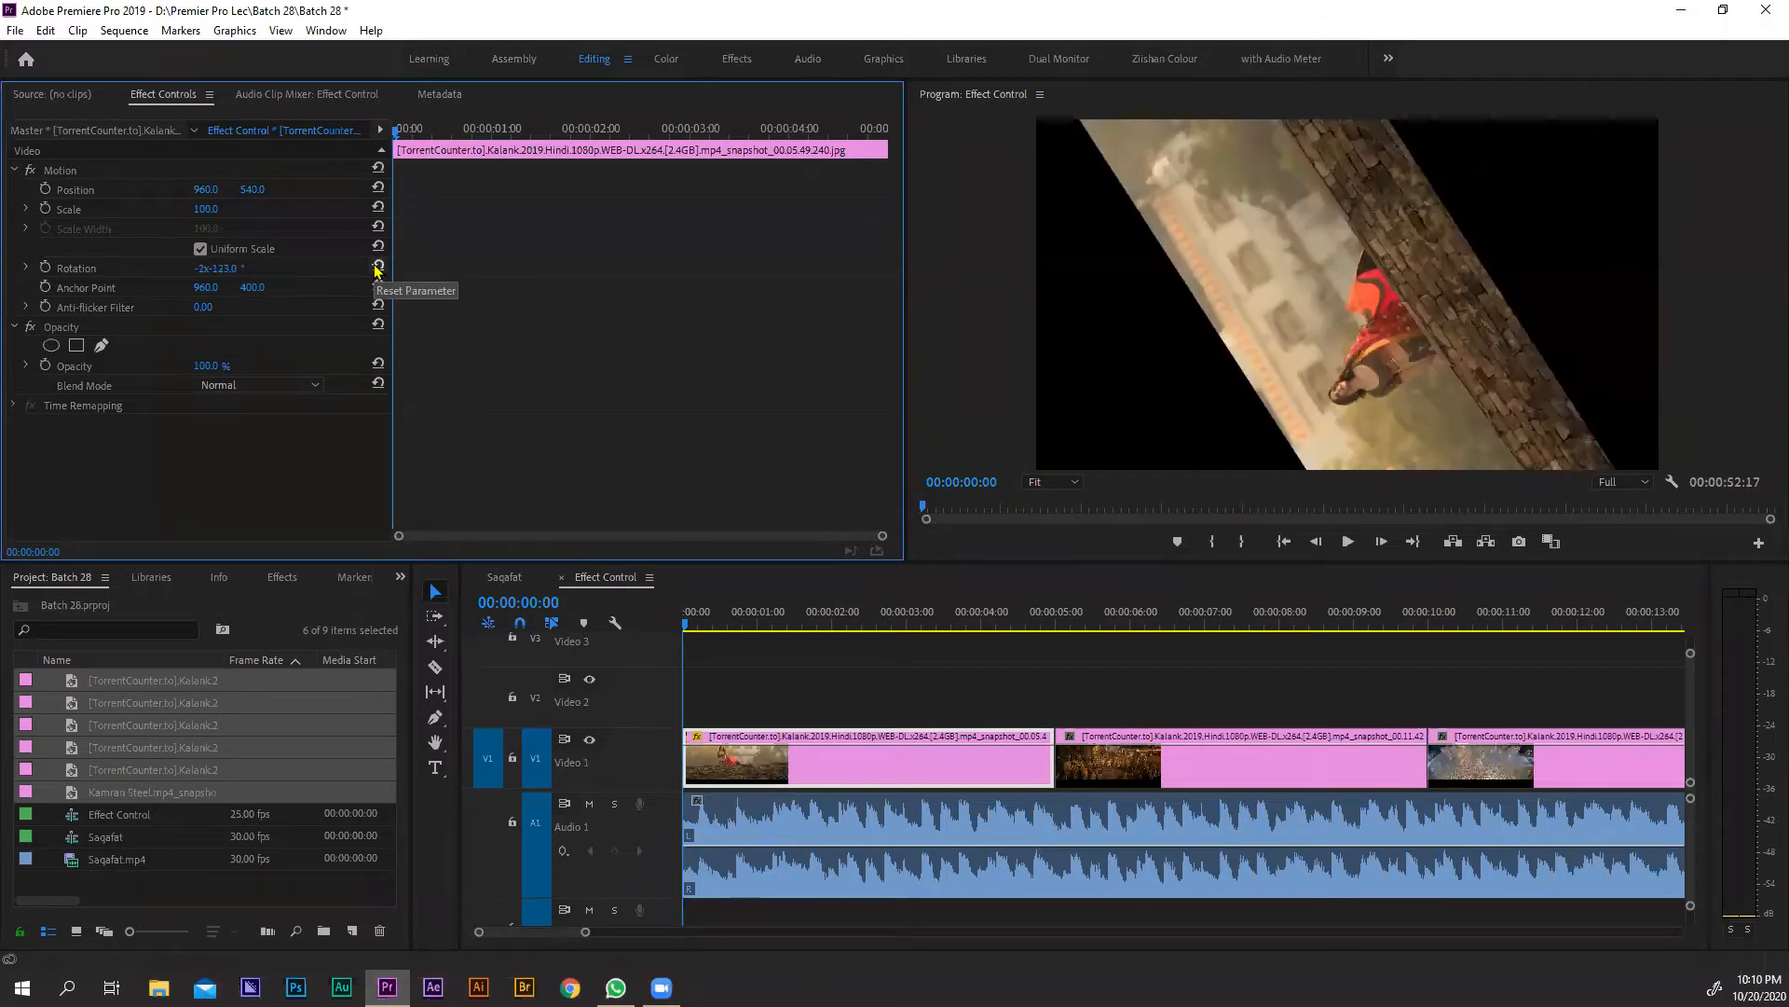
{"action": "left_click", "coordinate": [377, 267]}
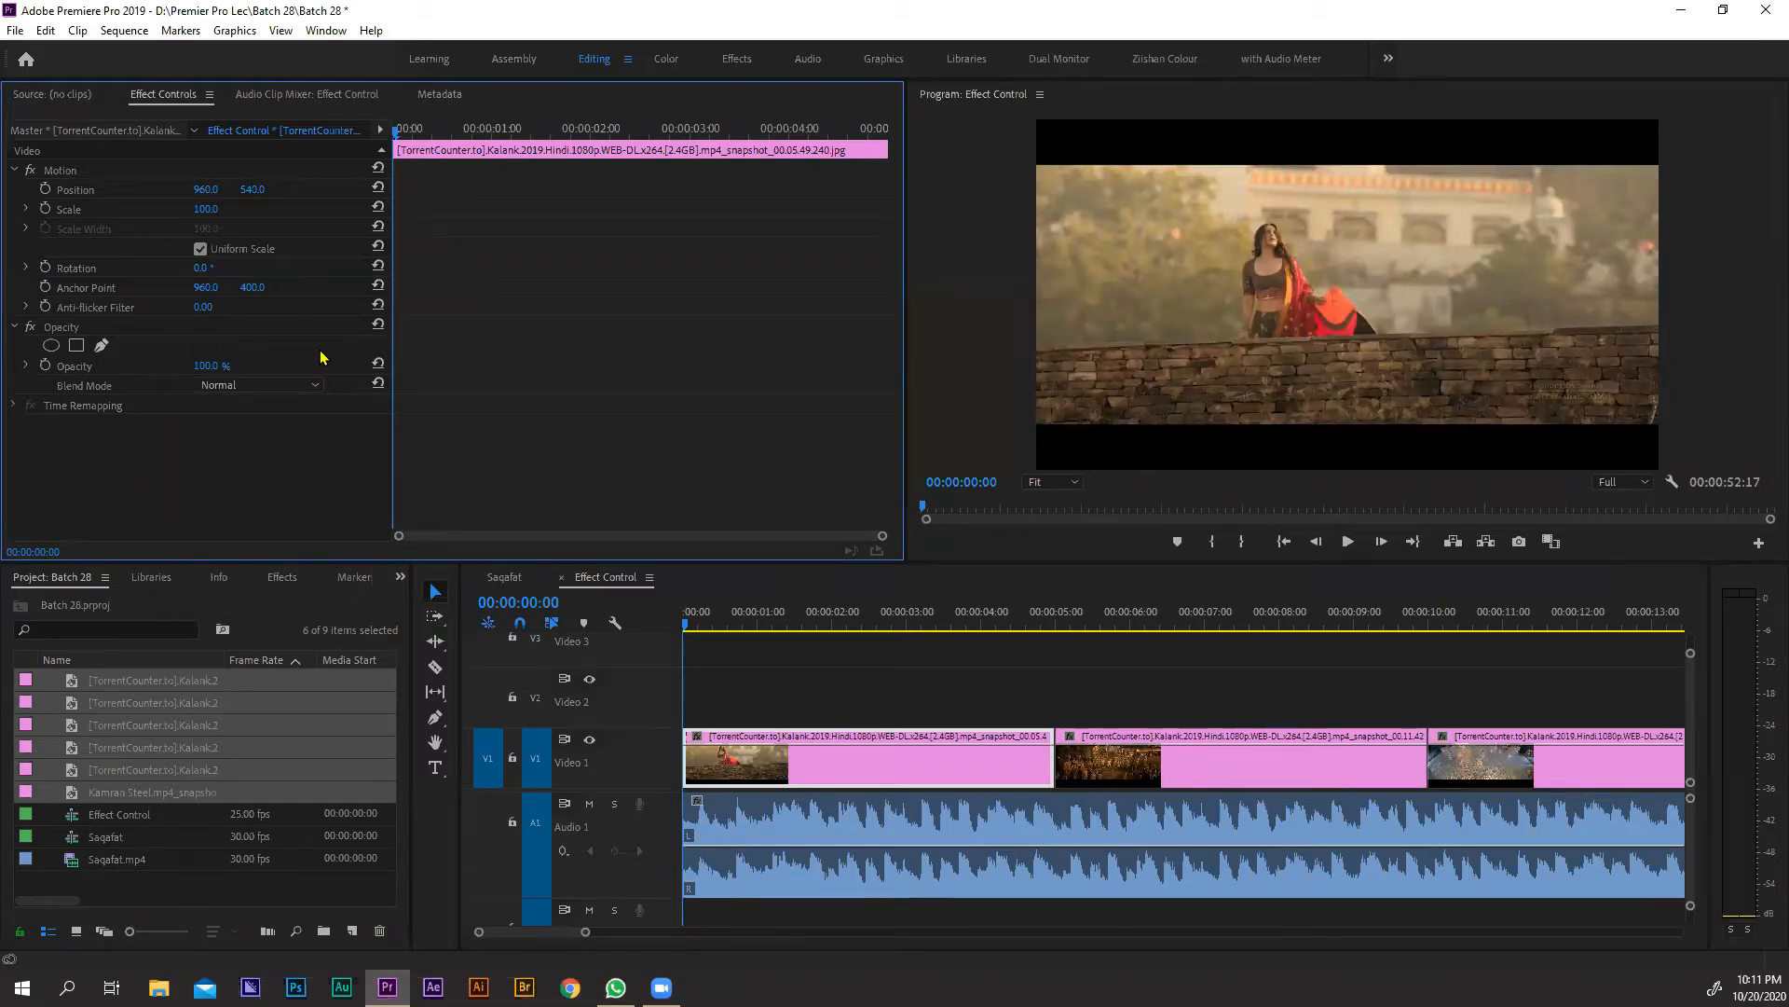
Step: Enlarge the Program monitor and show the anchor point of the first image clip by selecting its Anchor Point property
{"action": "left_click", "coordinate": [95, 289]}
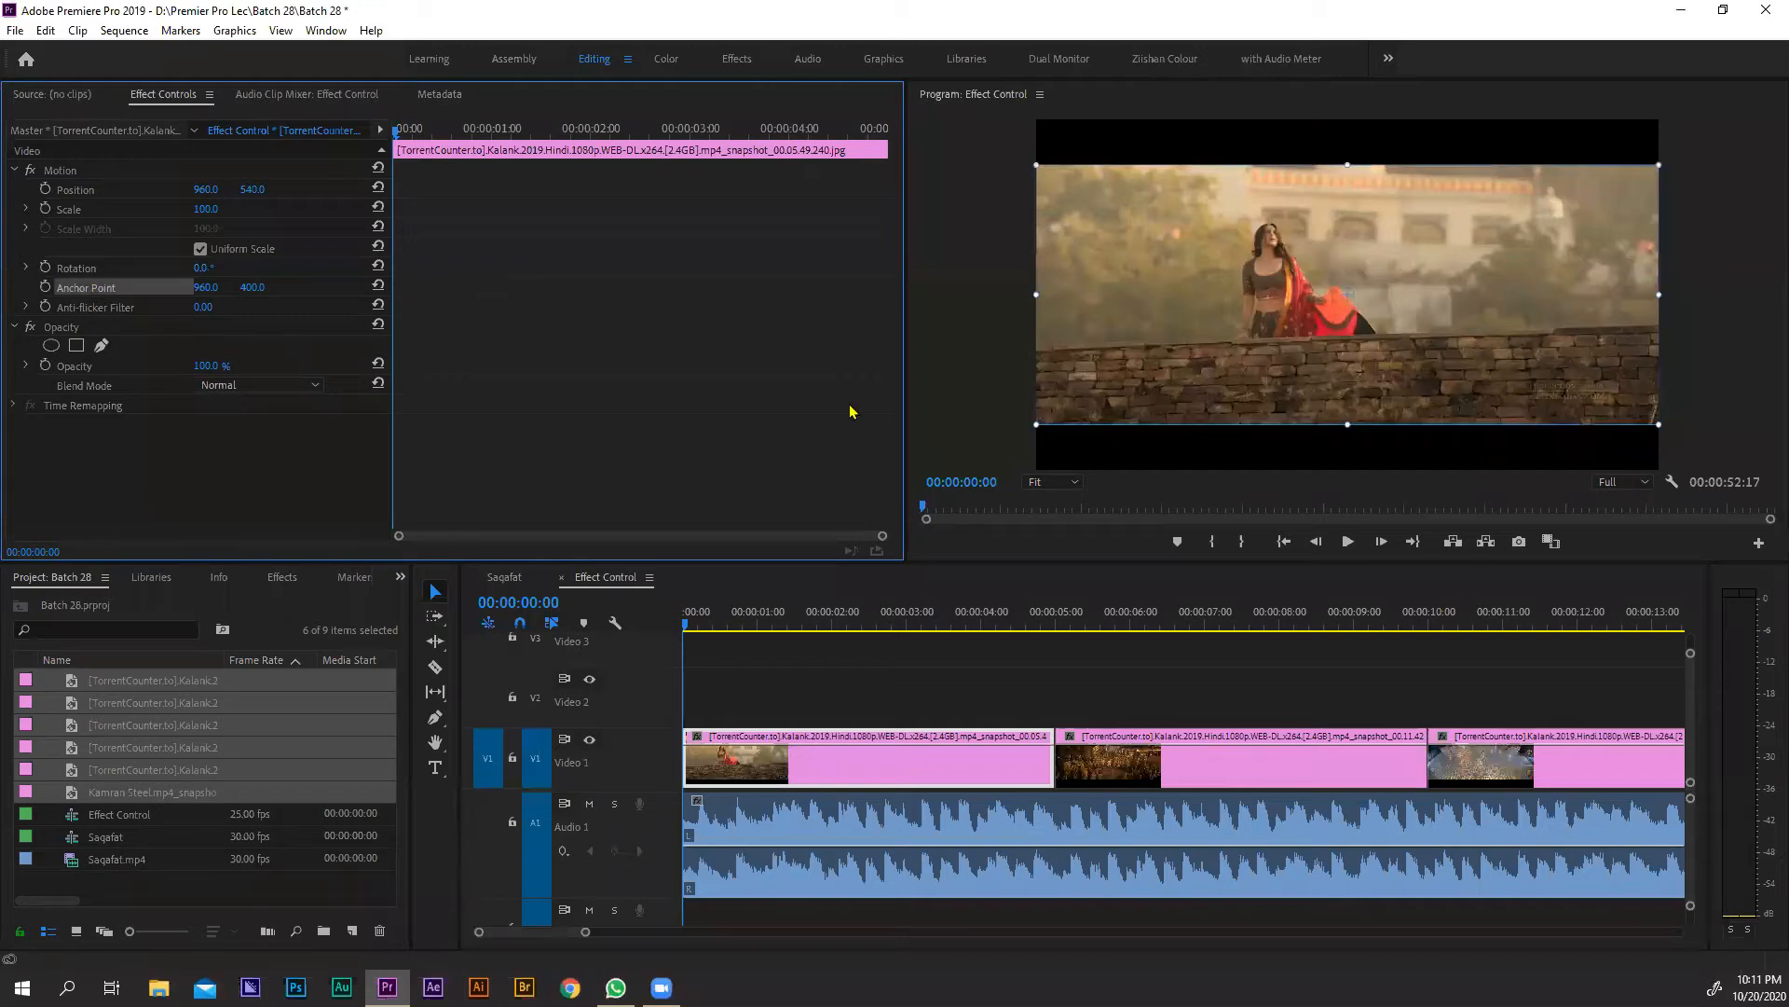
{"action": "left_click", "coordinate": [909, 449]}
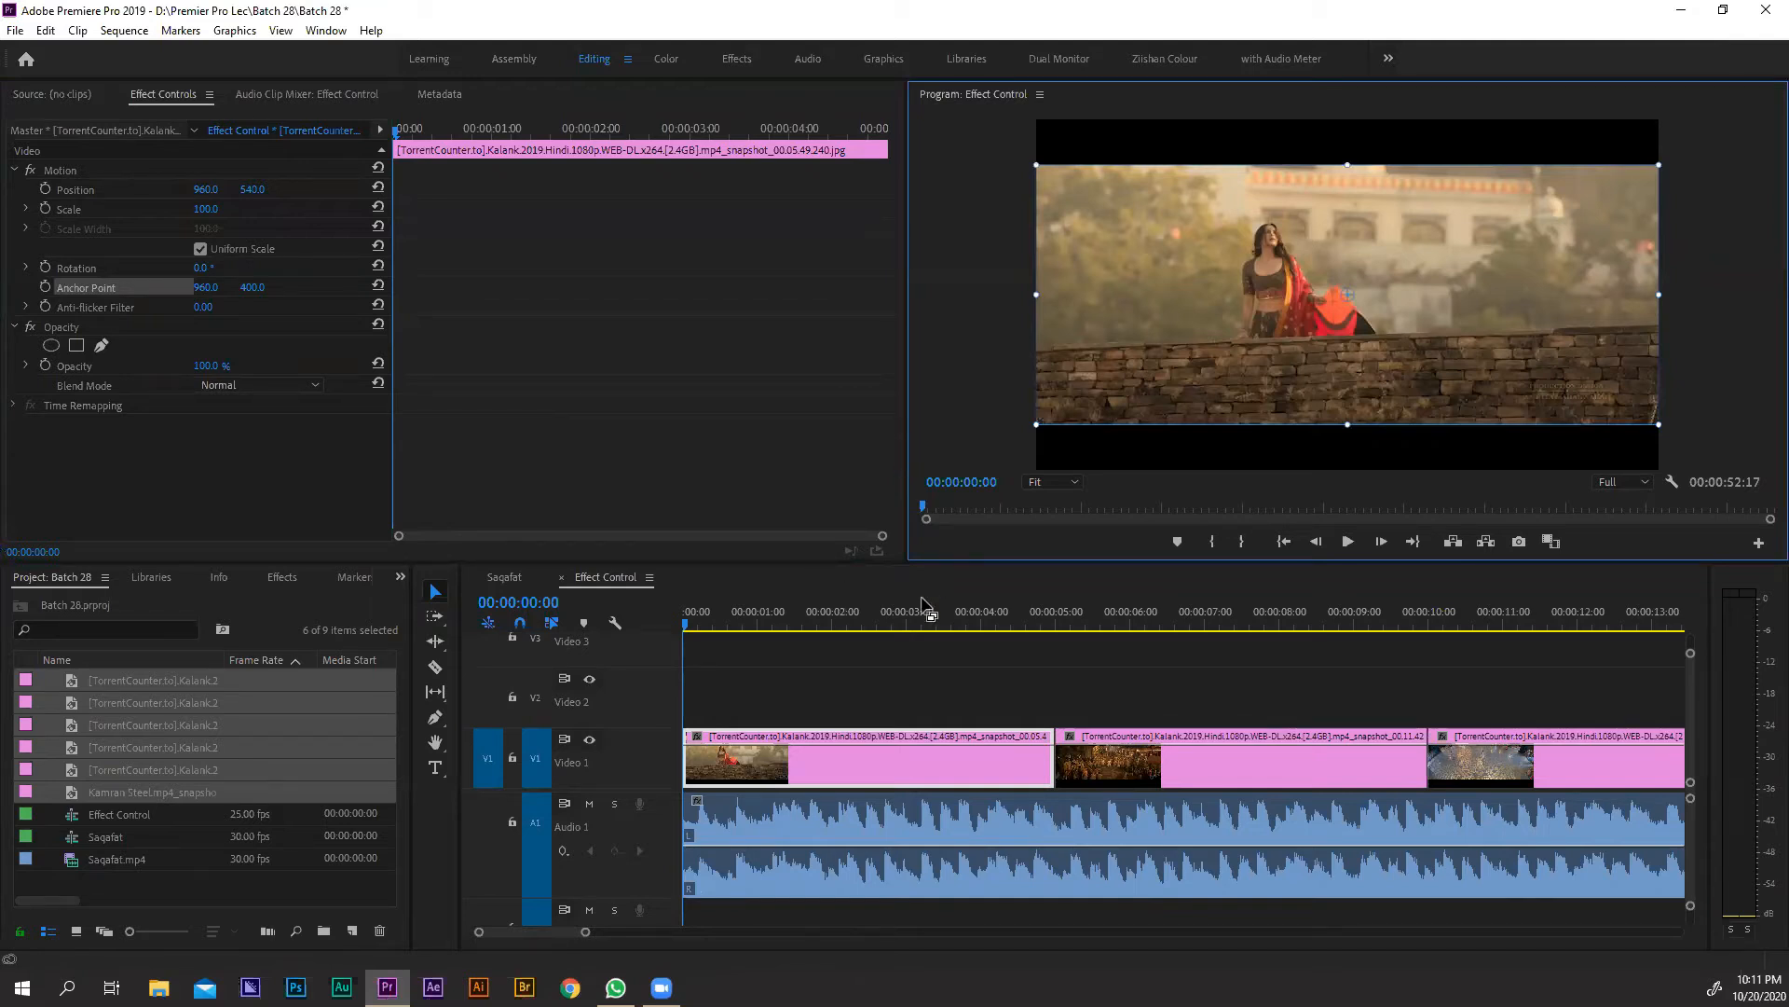
{"action": "left_click_drag", "start_coordinate": [928, 562], "coordinate": [899, 579]}
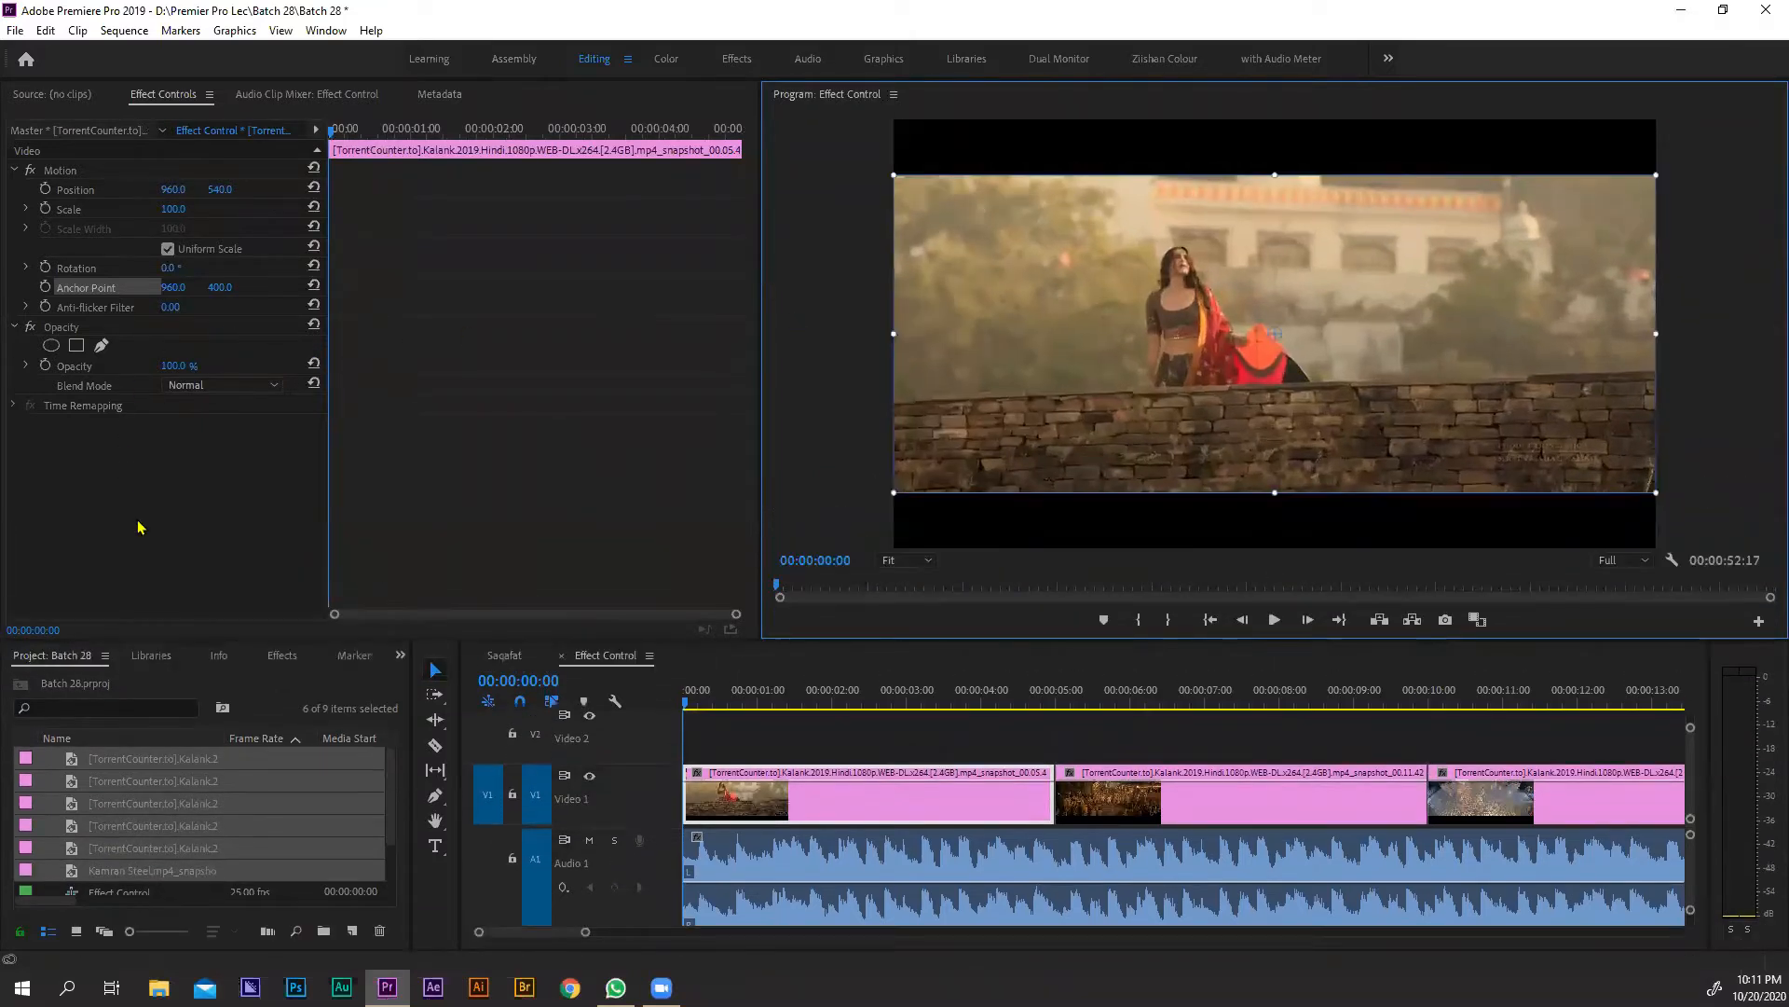
{"action": "left_click", "coordinate": [289, 520]}
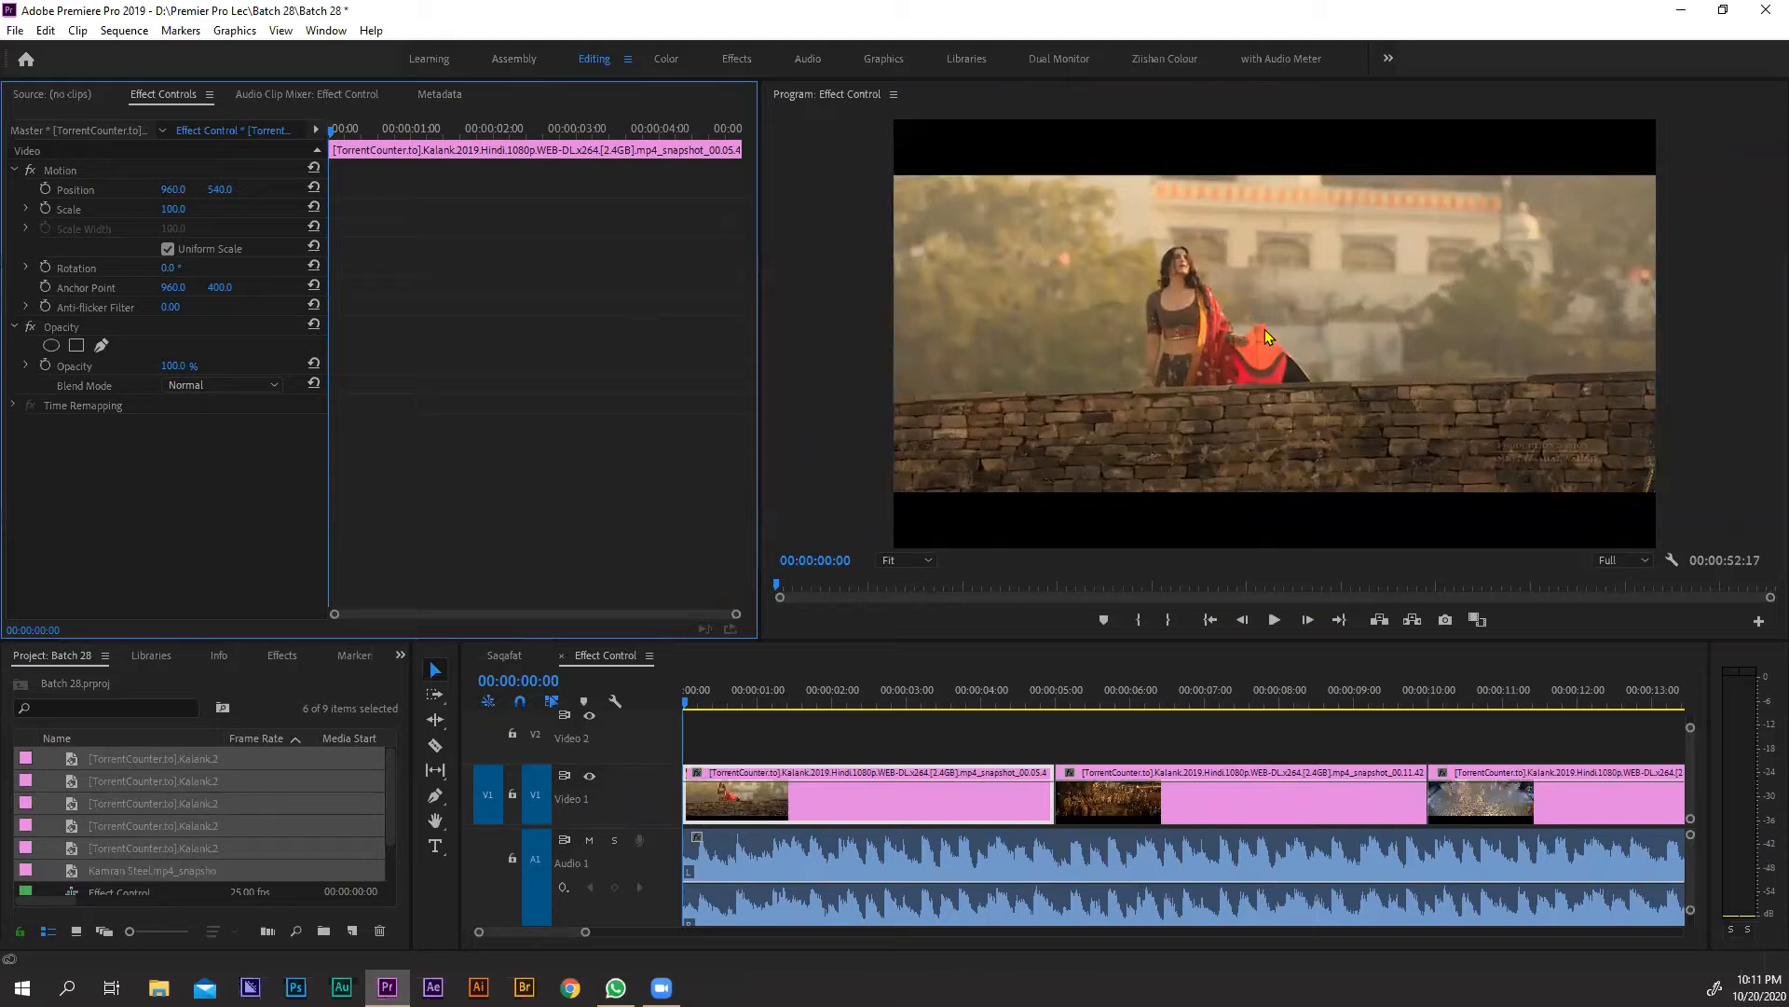
{"action": "left_click", "coordinate": [87, 289]}
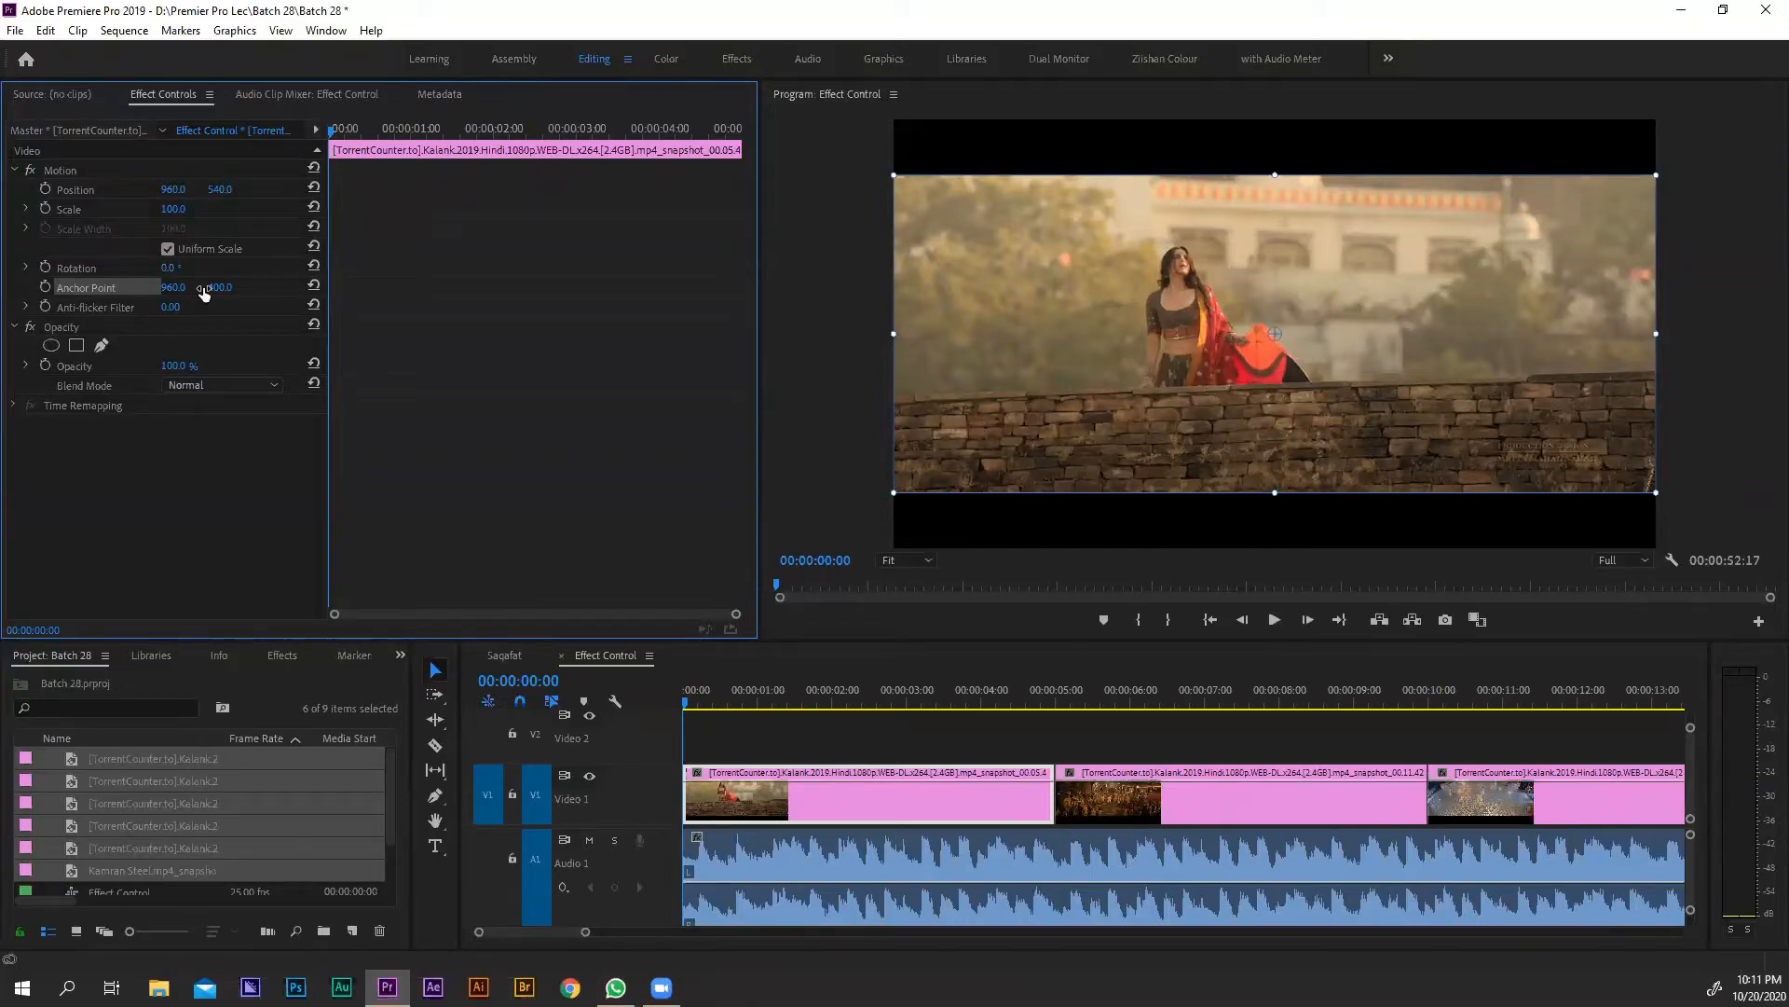
Step: Test rotation at about 38° and scale at about 111 around the first image clip's centered anchor point, and restore both values
{"action": "left_click_drag", "start_coordinate": [168, 268], "coordinate": [200, 269]}
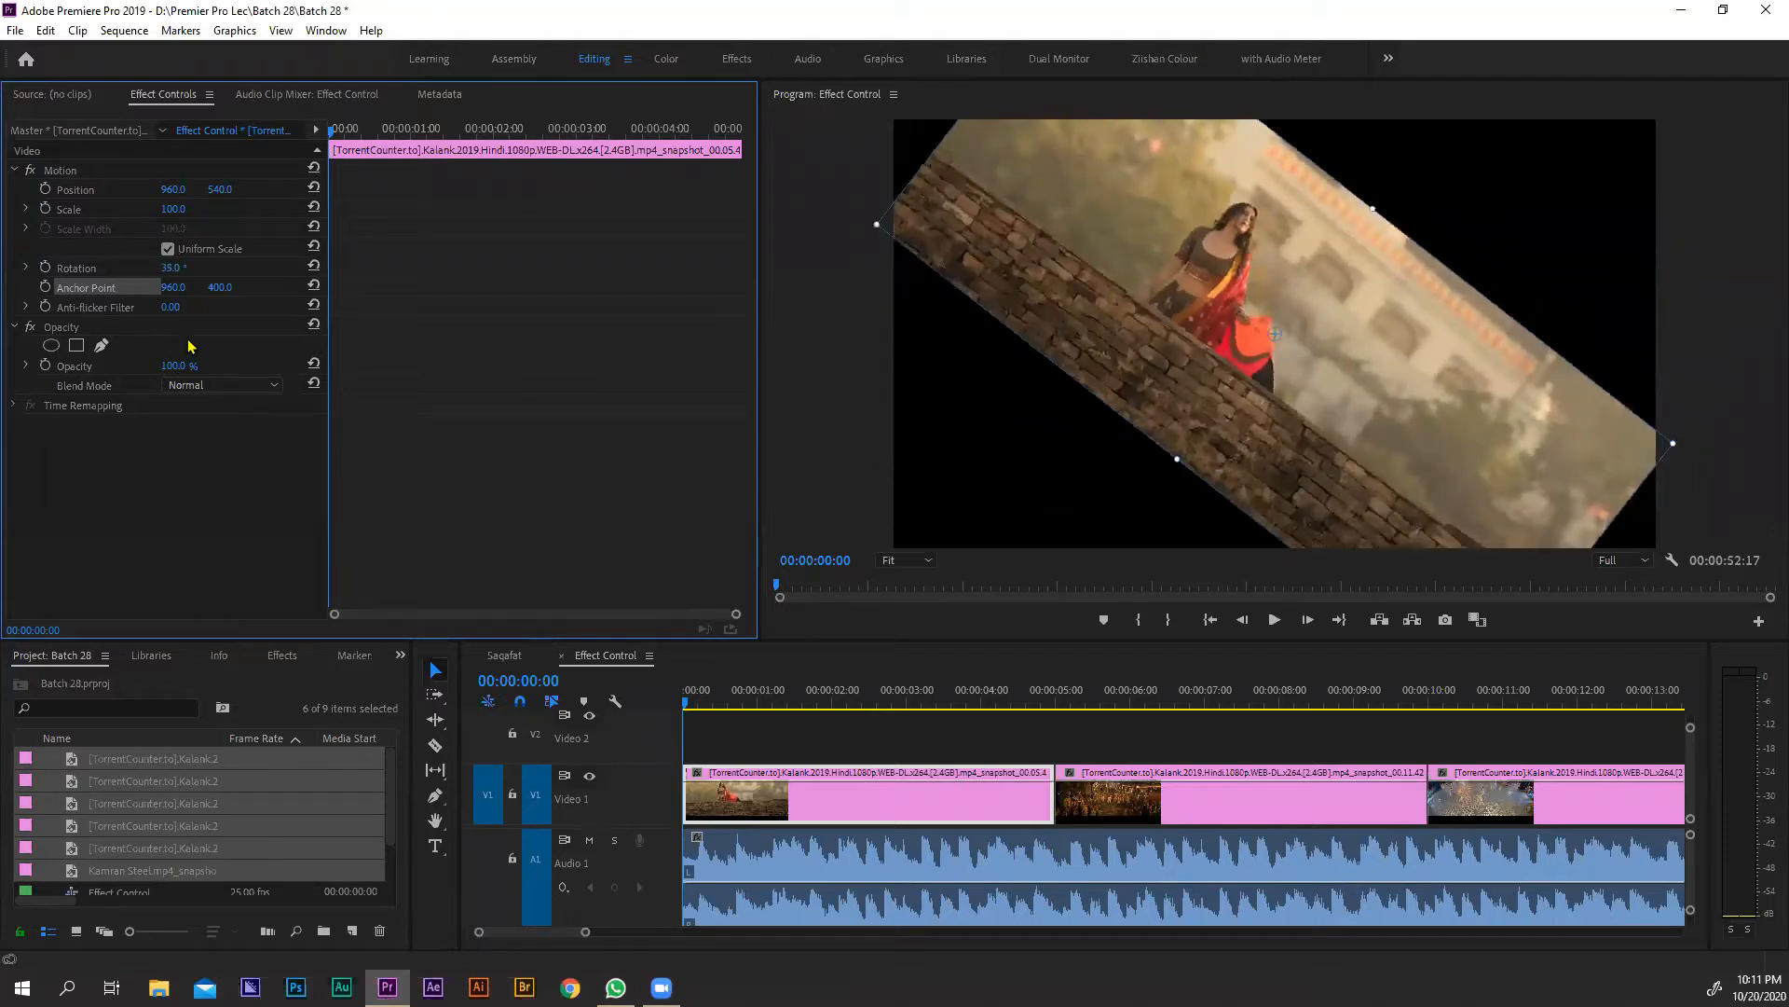
{"action": "left_click_drag", "start_coordinate": [172, 268], "coordinate": [150, 269]}
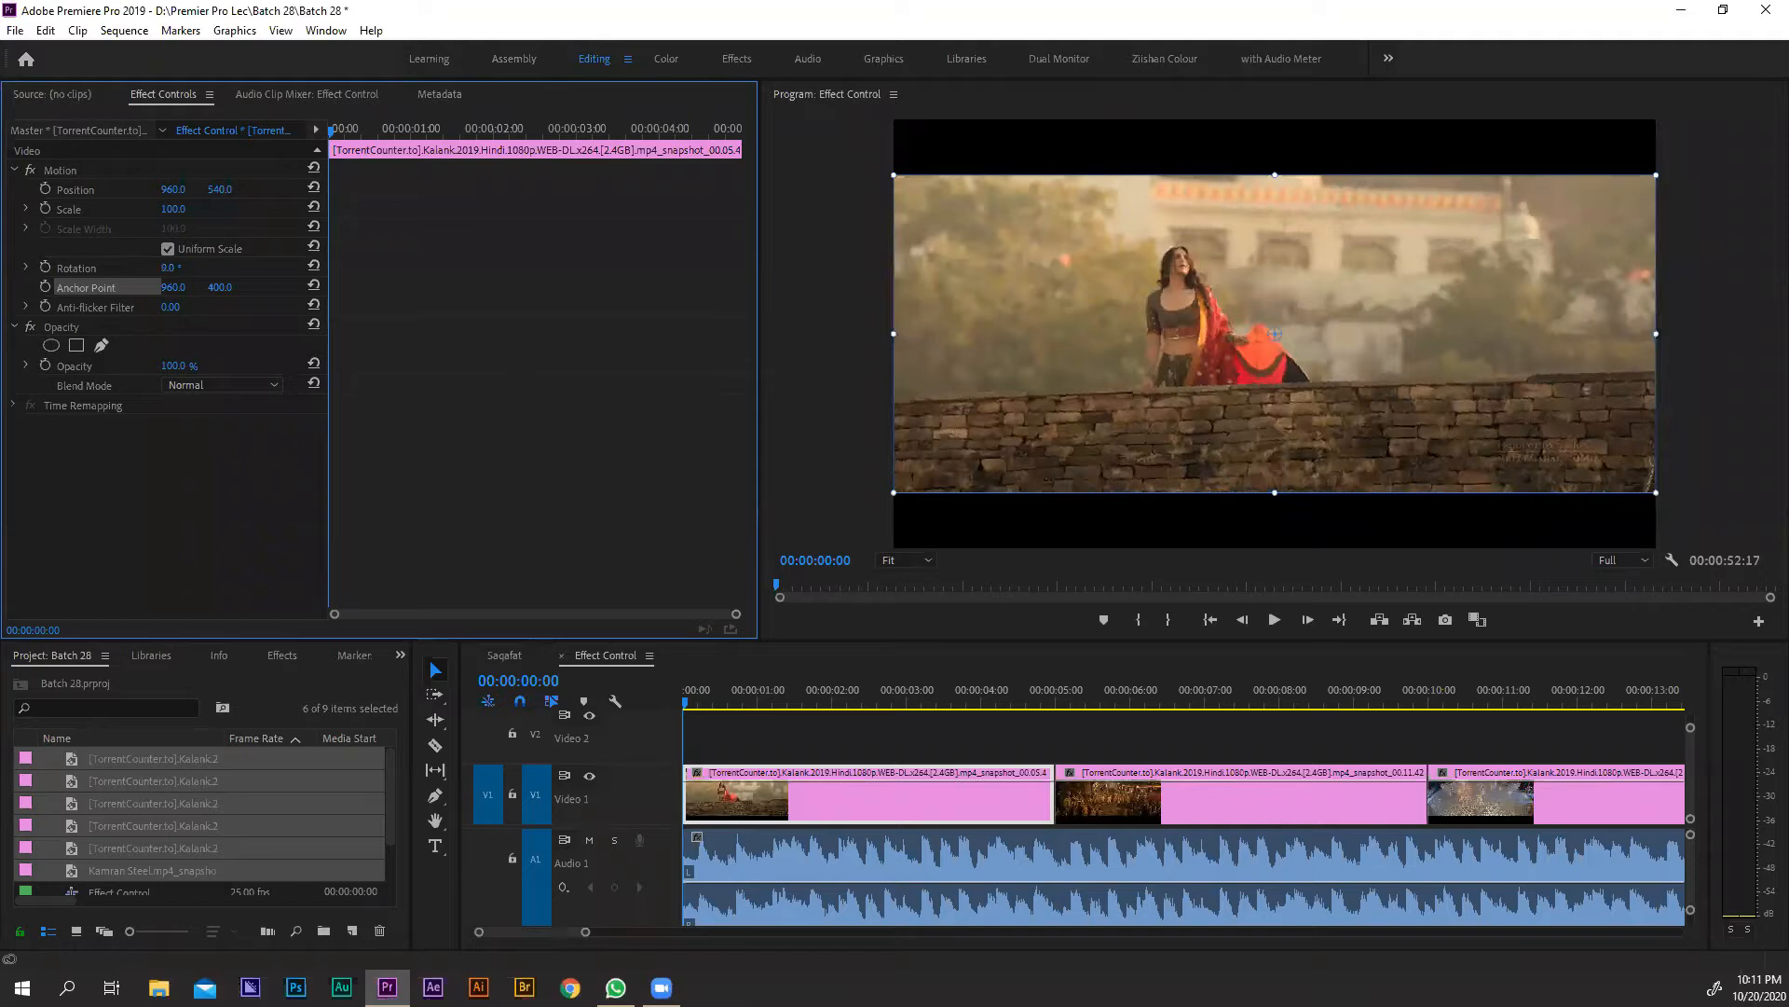
{"action": "left_click_drag", "start_coordinate": [175, 209], "coordinate": [182, 207]}
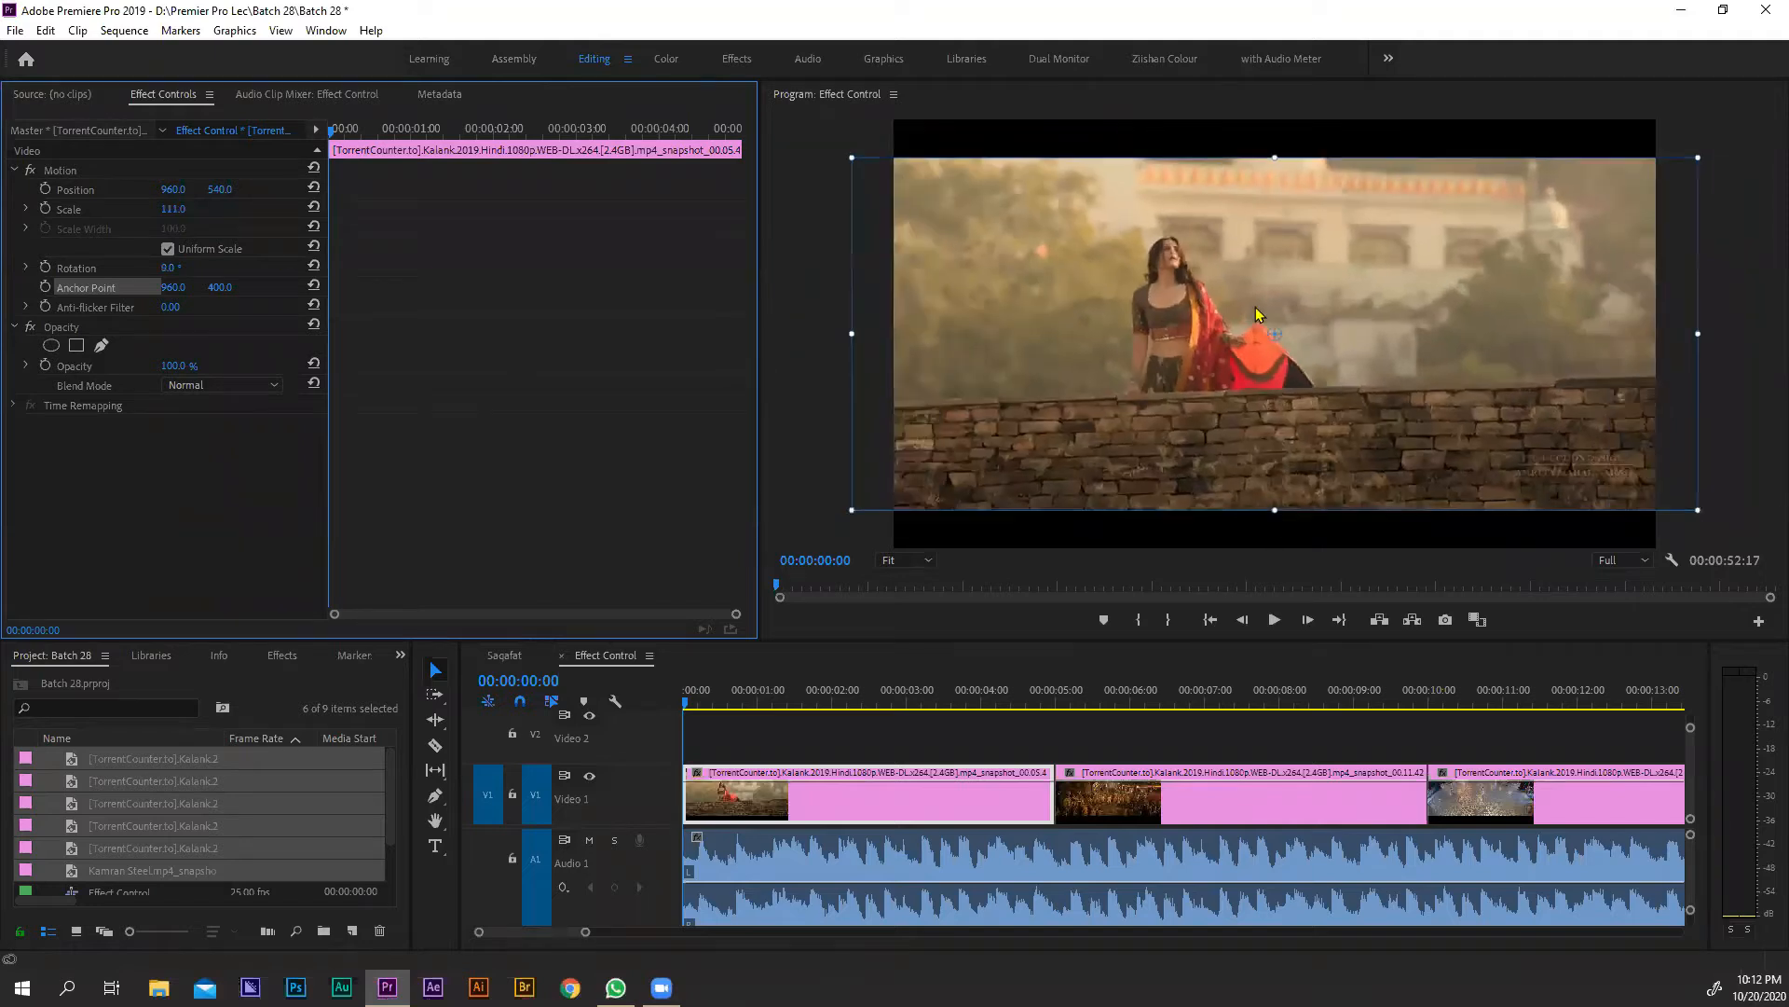
{"action": "key", "text": "ctrl+z"}
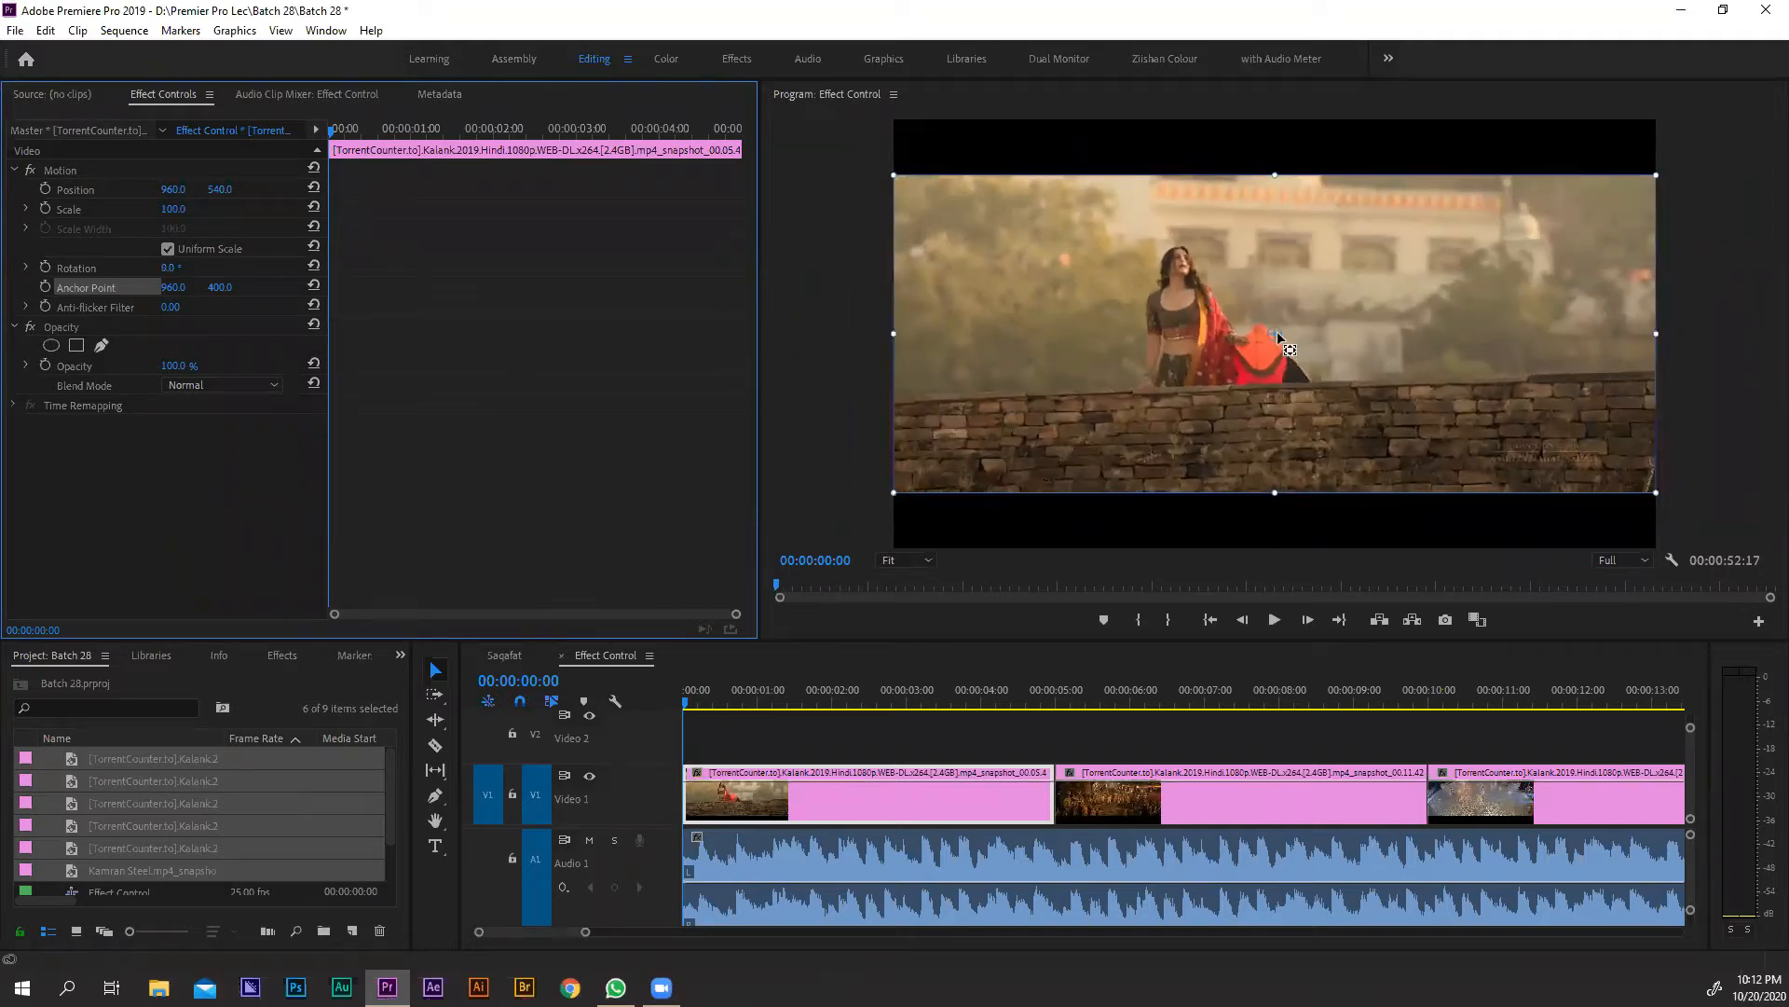
Step: Move the anchor point to the image's upper-left corner, test rotation around it to about -23°, and undo the rotation
{"action": "left_click_drag", "start_coordinate": [1278, 337], "coordinate": [894, 174]}
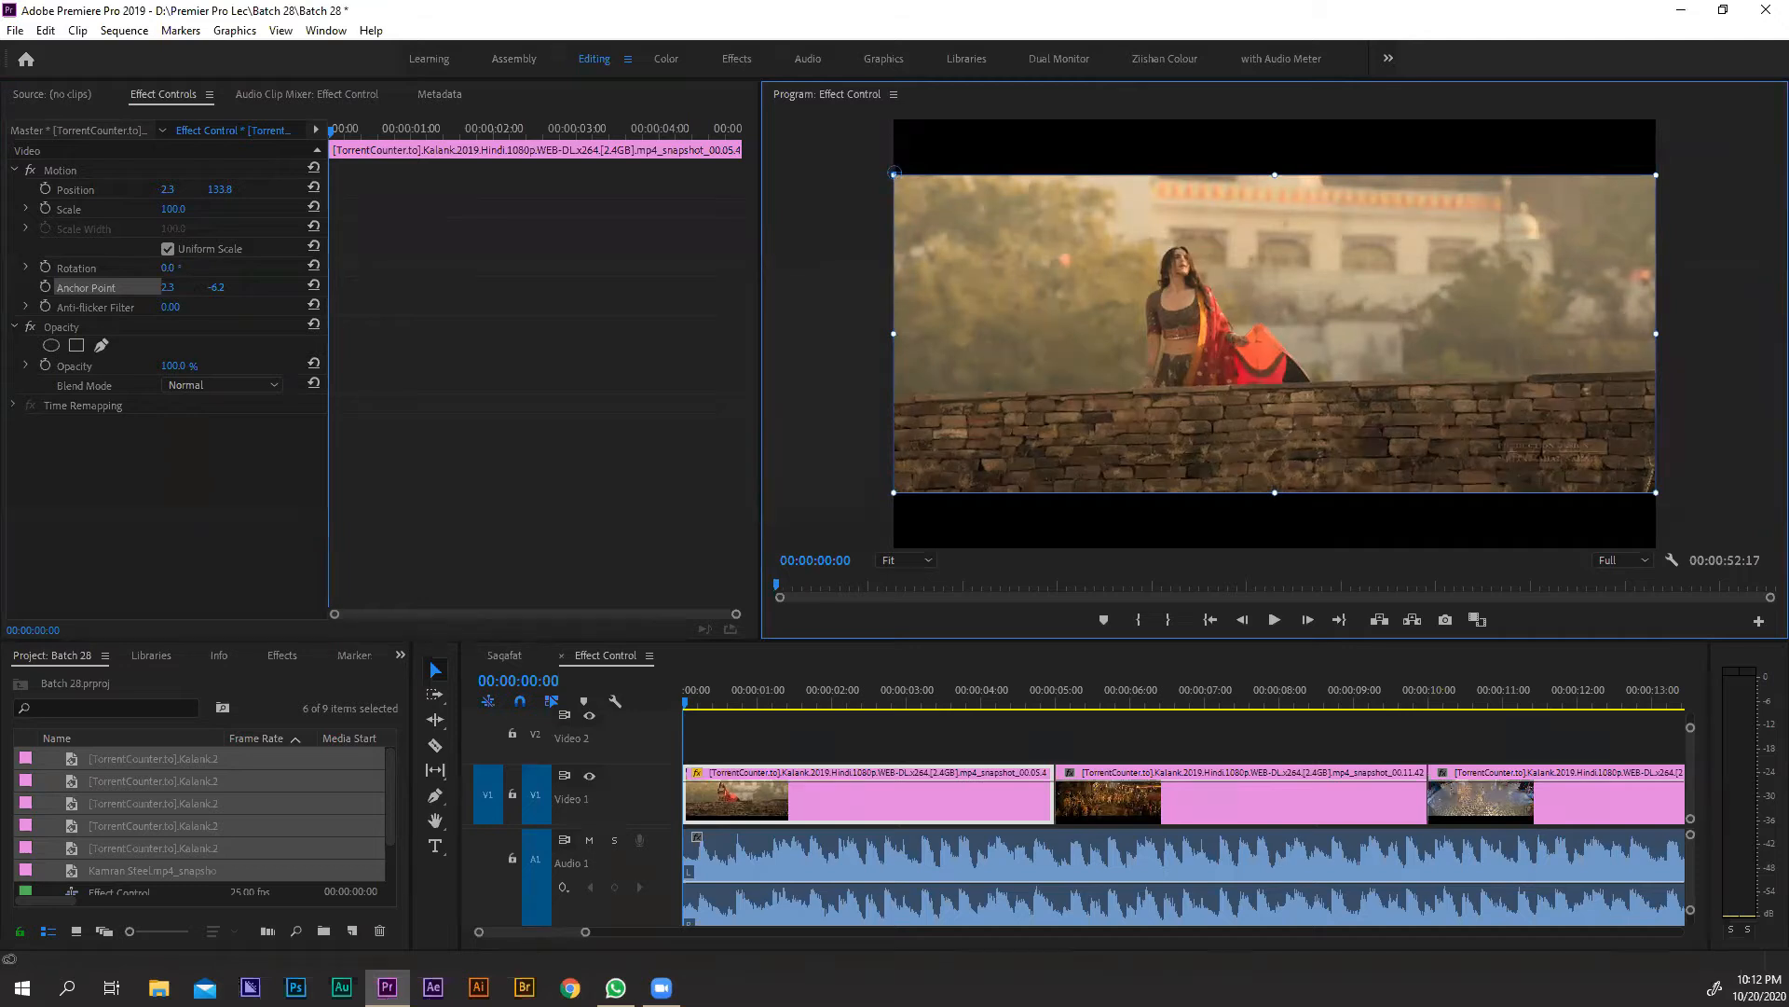
{"action": "left_click_drag", "start_coordinate": [168, 268], "coordinate": [193, 269]}
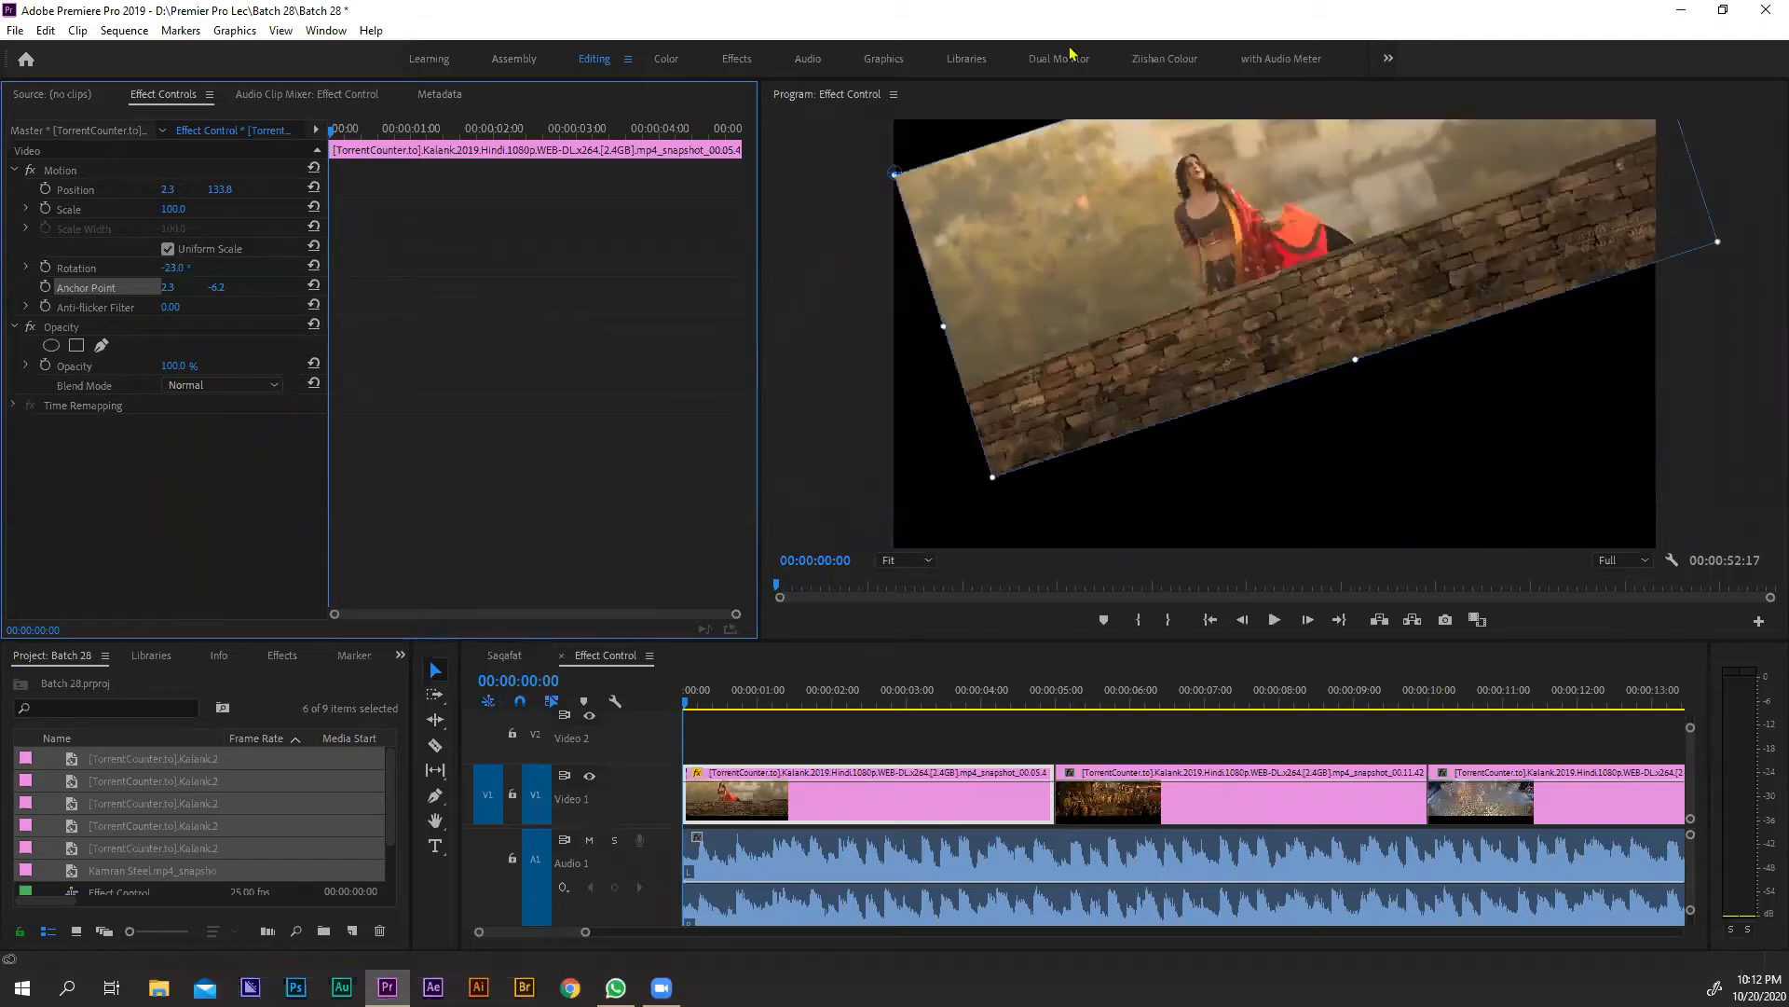
{"action": "key", "text": "ctrl+z"}
{"action": "key", "text": "ctrl+z"}
{"action": "key", "text": "ctrl+z"}
{"action": "key", "text": "ctrl+z"}
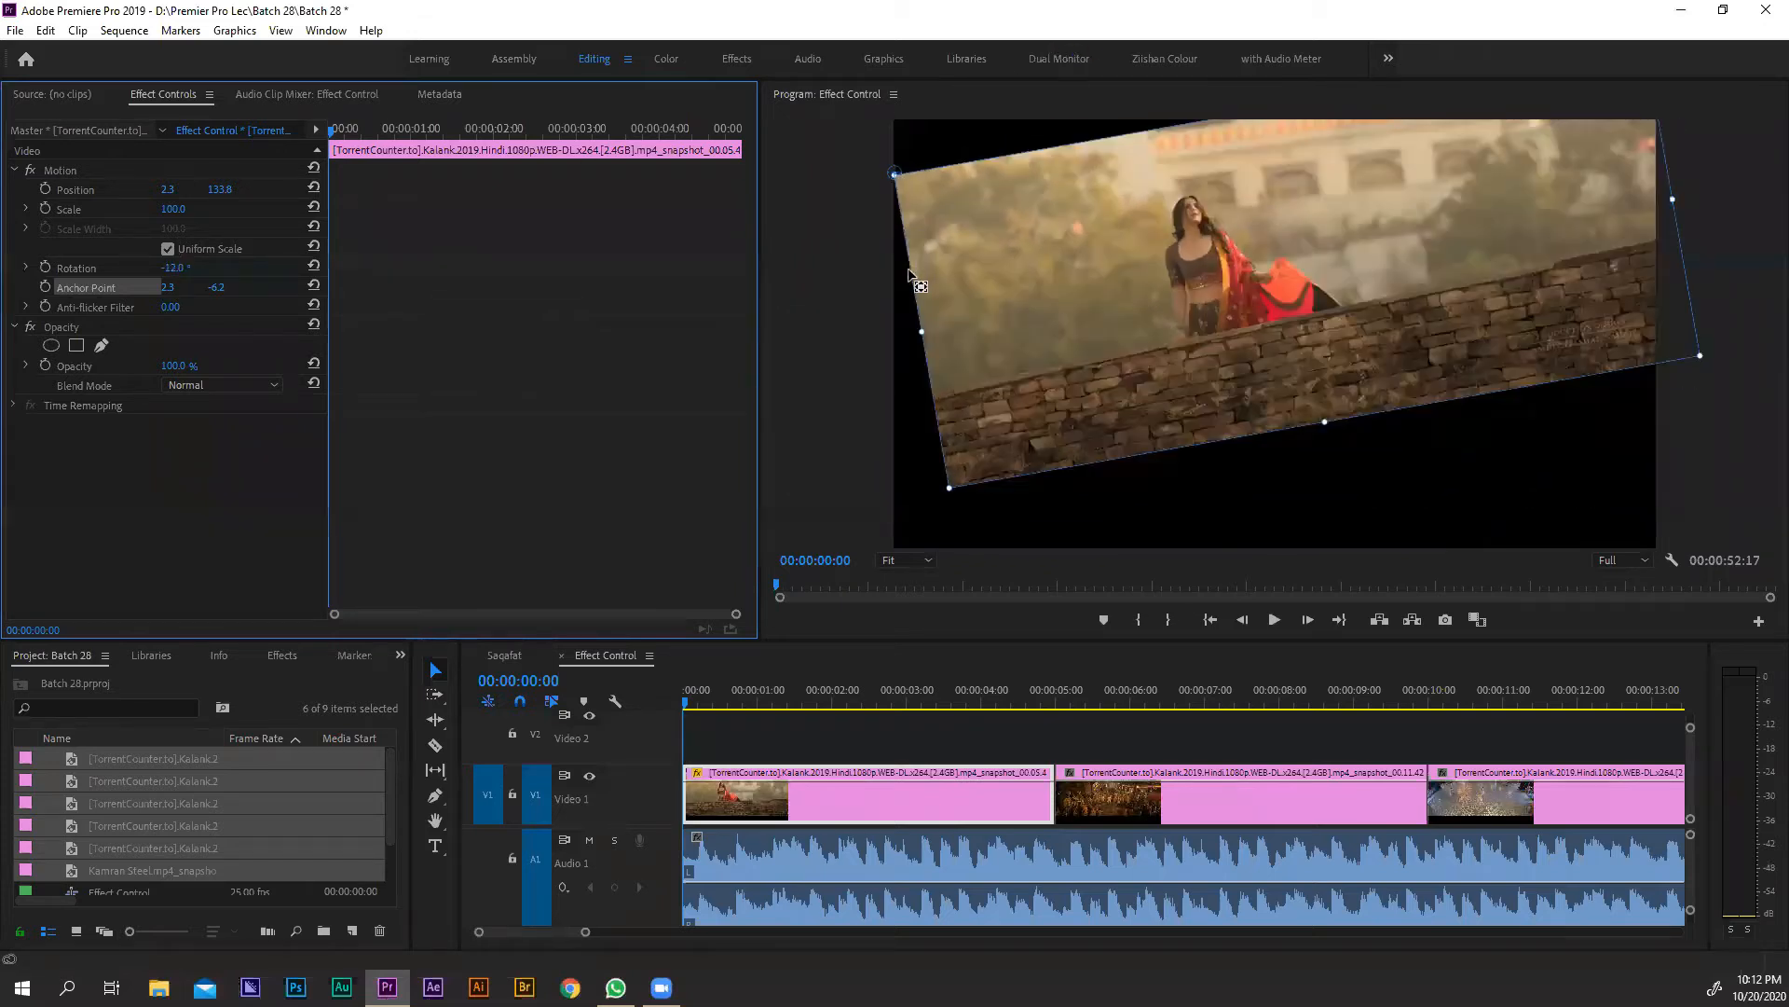
Step: Place the first image clip's anchor point at the midpoint of the image's left edge, at about 2.3, 397.7
{"action": "left_click_drag", "start_coordinate": [891, 332], "coordinate": [896, 334]}
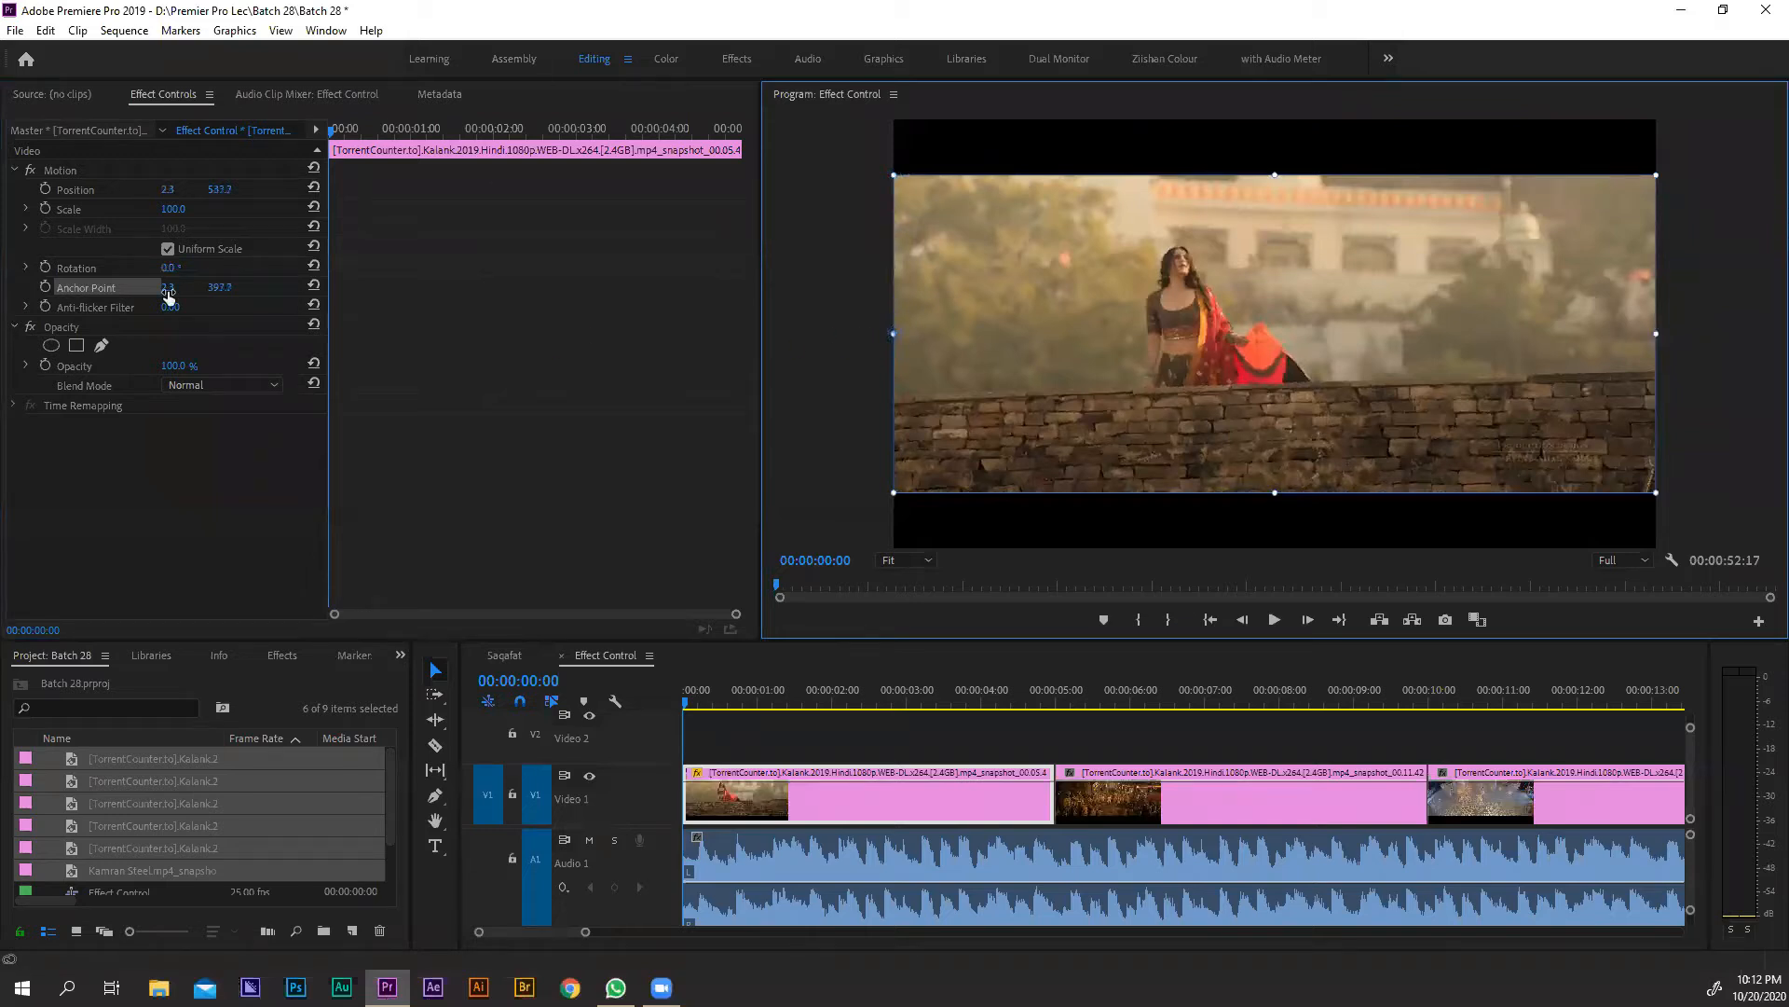